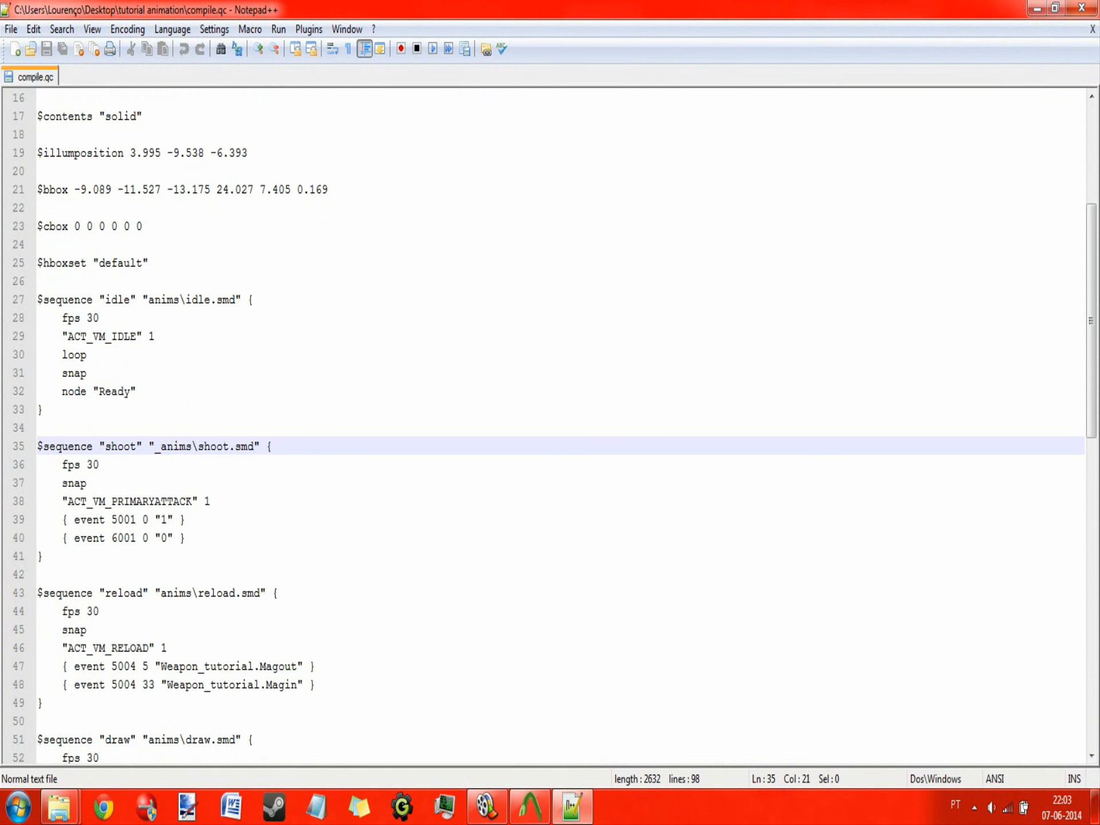
Remove the underscore from the shoot sequence's path on line 35 so it reads "anims\shoot.smd", and save compile.qc.
{"action": "key", "text": "BackSpace"}
{"action": "scroll", "coordinate": [550, 423], "scroll_direction": "down", "scroll_amount": 4}
{"action": "key", "text": "ctrl+s"}
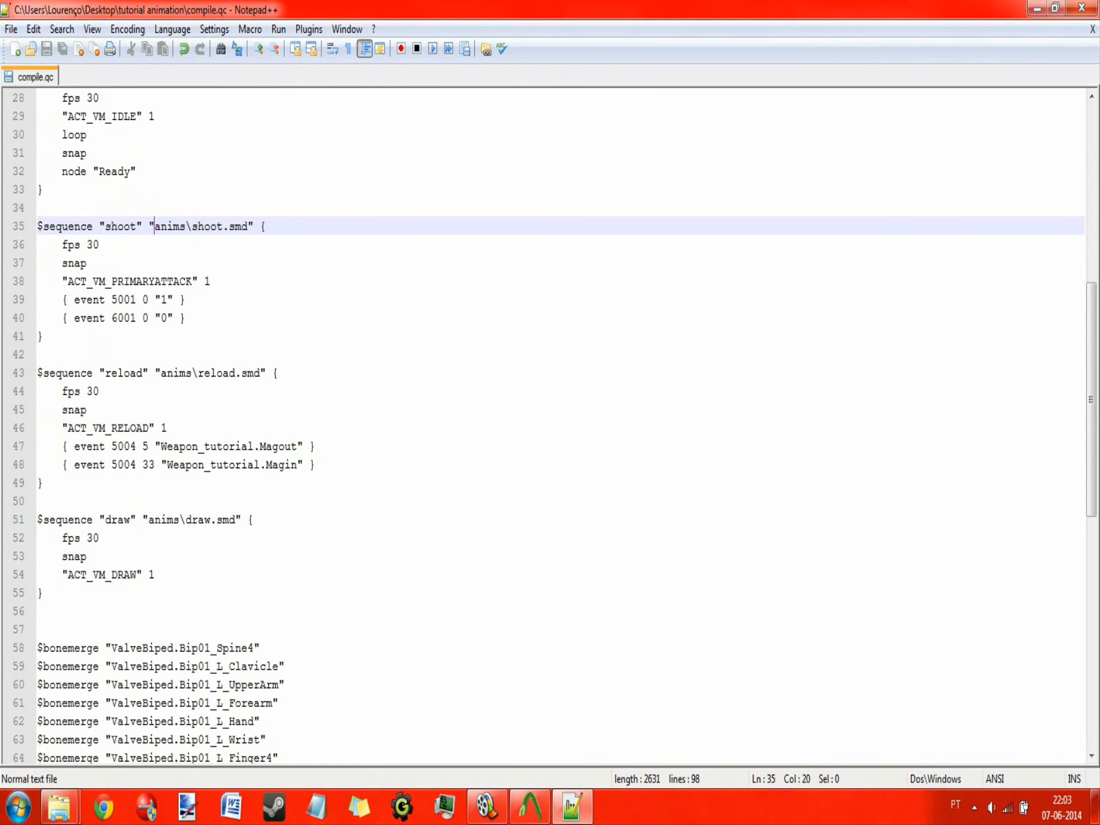
Switch to Crowbar, recompile the model and review the compile log from the end back to the loaded animations.
{"action": "key", "text": "alt+Tab"}
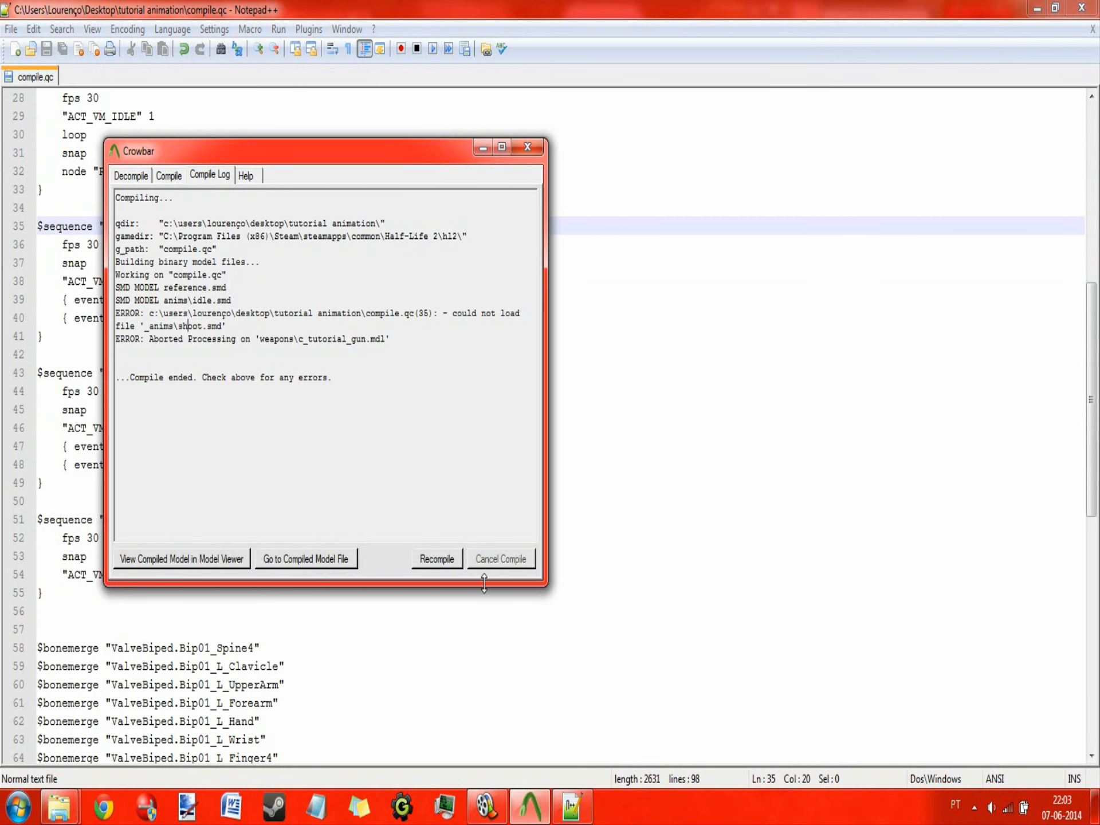
{"action": "left_click", "coordinate": [457, 562]}
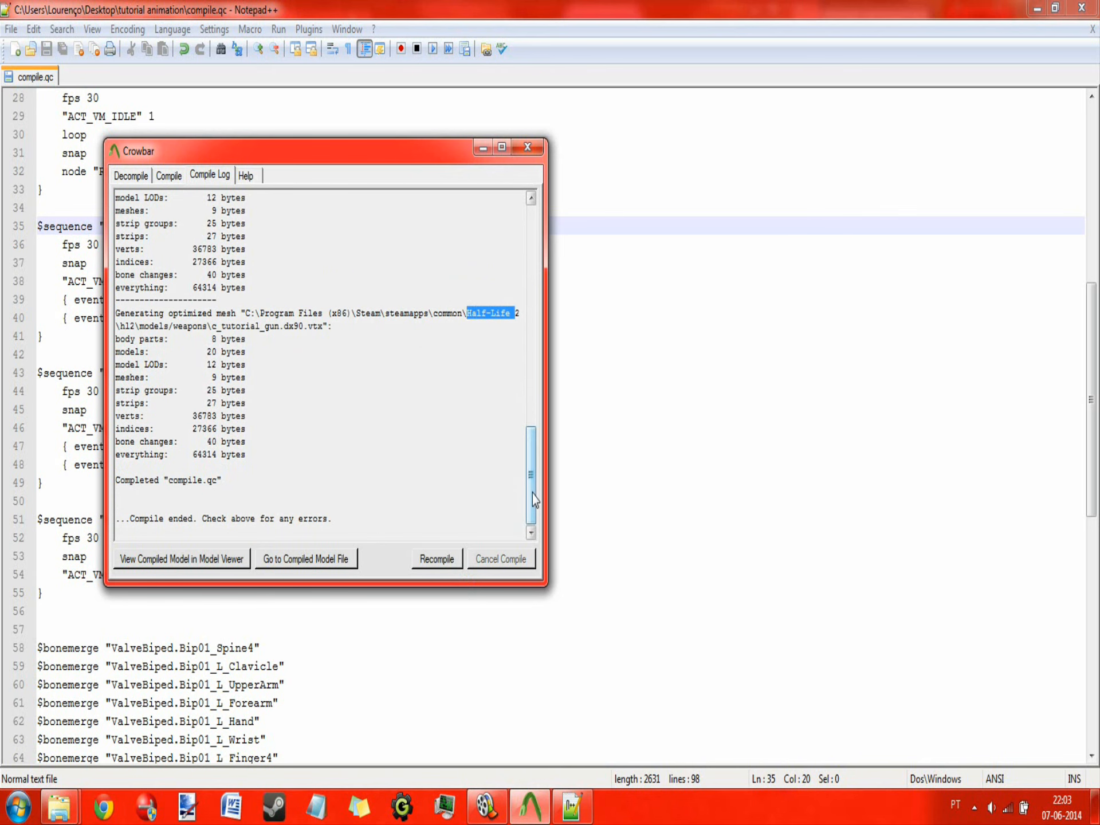
{"action": "left_click_drag", "start_coordinate": [532, 492], "coordinate": [532, 246]}
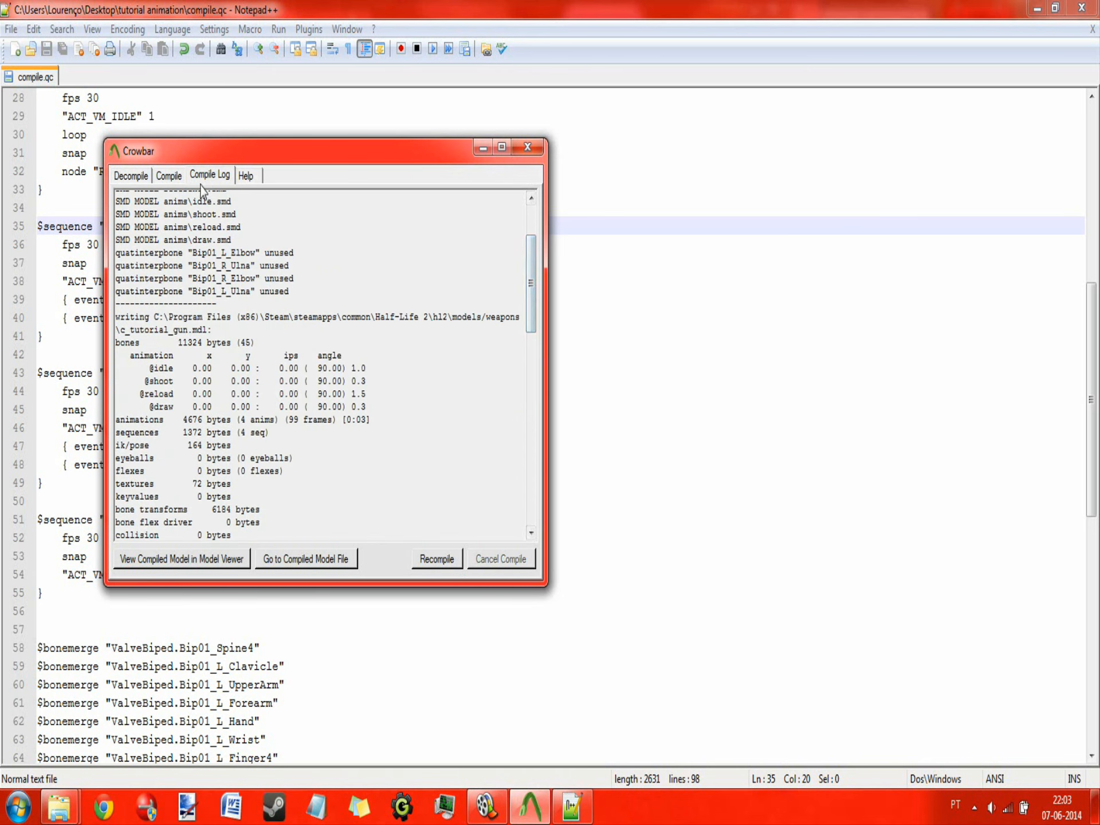
Open the game setup for Garry's Mod from the compile settings.
{"action": "left_click", "coordinate": [169, 175]}
{"action": "left_click", "coordinate": [436, 204]}
{"action": "left_click", "coordinate": [491, 209]}
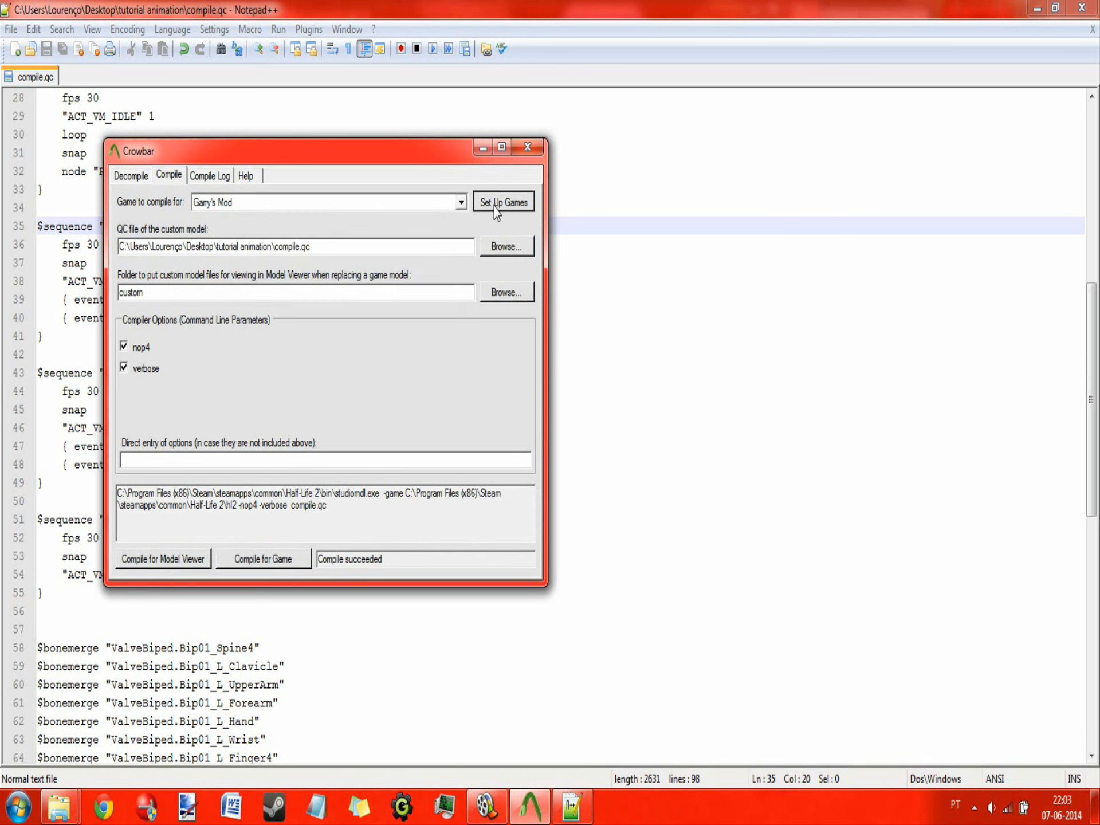
{"action": "left_click", "coordinate": [490, 206]}
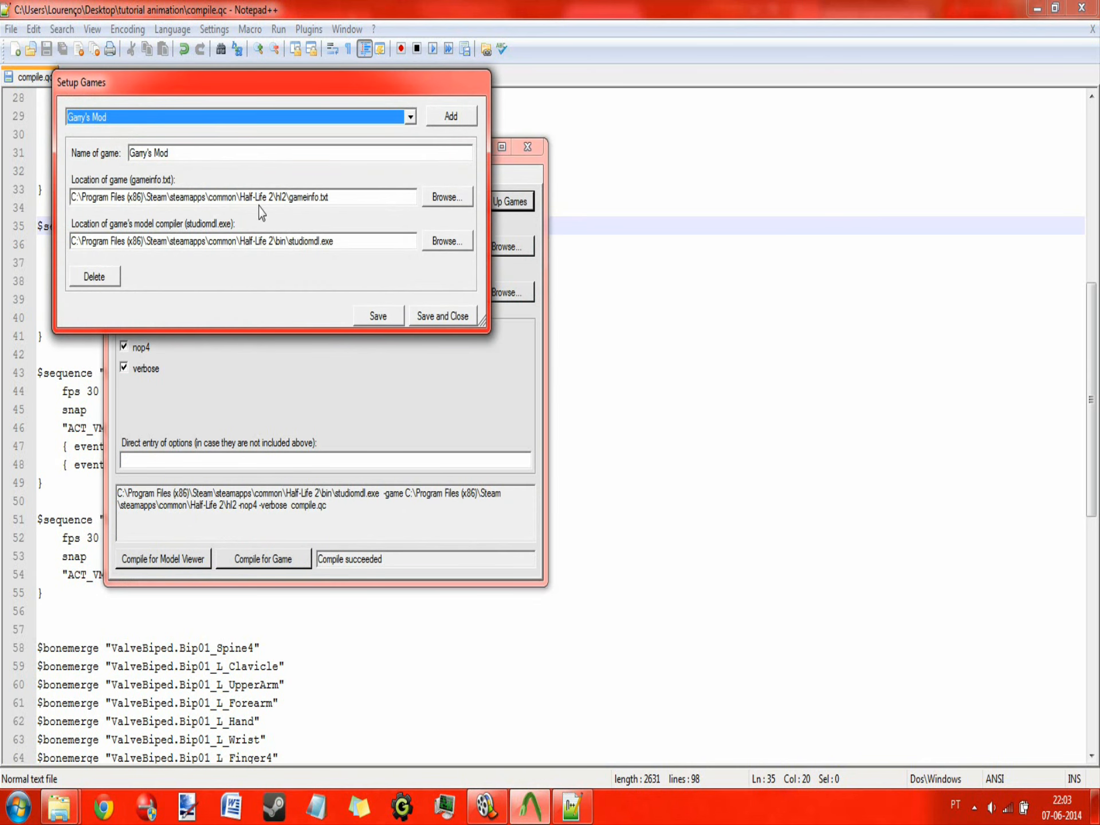
Start choosing a new gameinfo.txt location and browse to the steamapps folder under Programas (x86)\Steam.
{"action": "left_click", "coordinate": [447, 201]}
{"action": "left_click", "coordinate": [223, 280]}
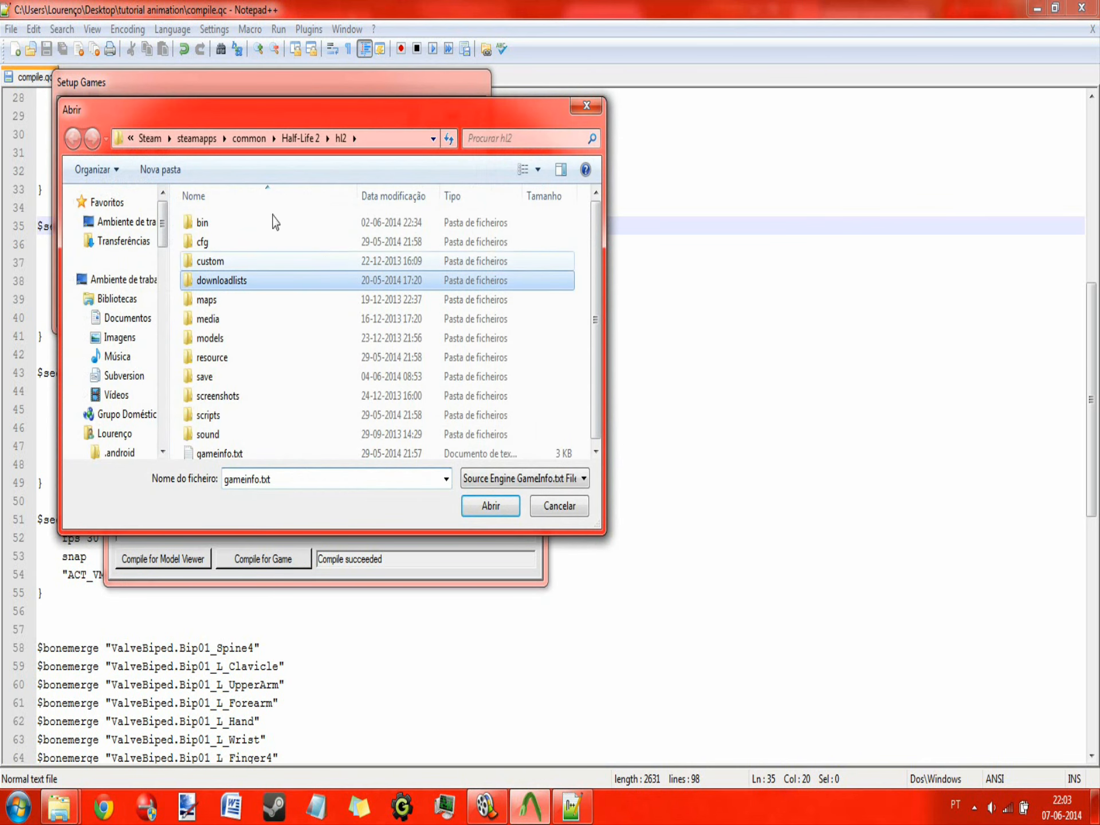
{"action": "left_click", "coordinate": [241, 144]}
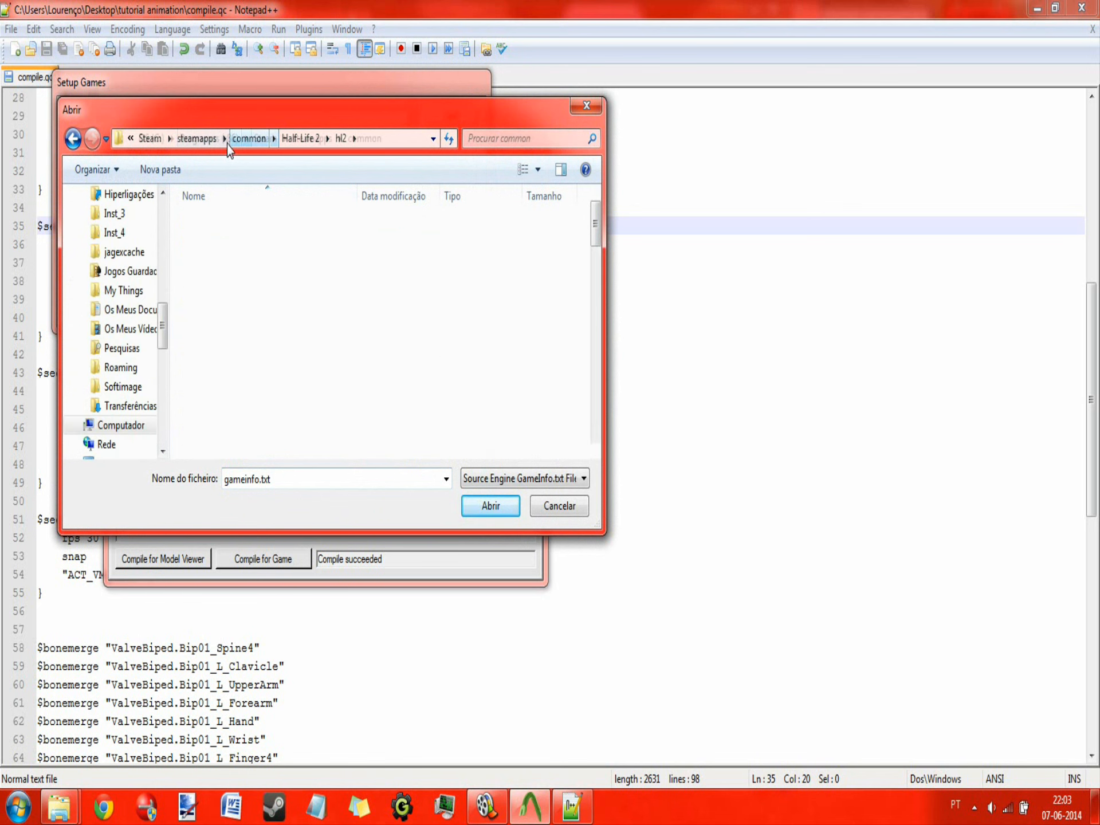
{"action": "left_click", "coordinate": [211, 139]}
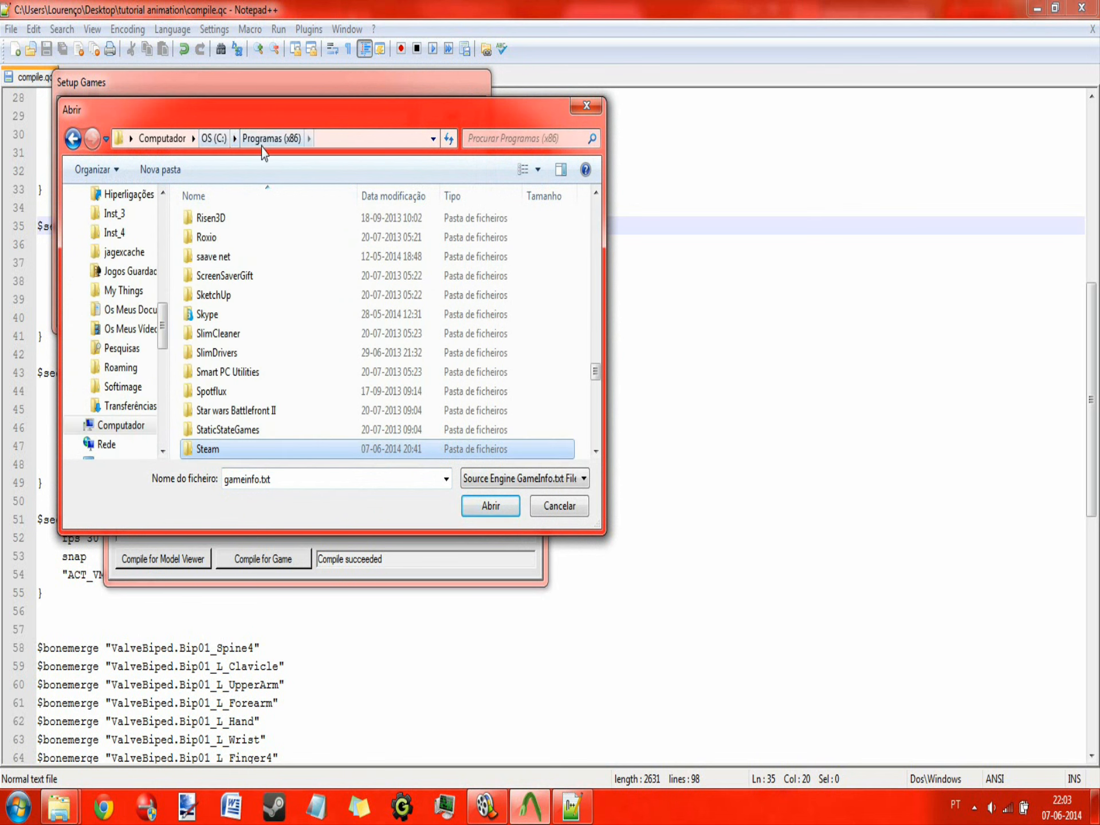
{"action": "double_click", "coordinate": [254, 452]}
{"action": "scroll", "coordinate": [275, 338], "scroll_direction": "down", "scroll_amount": 3}
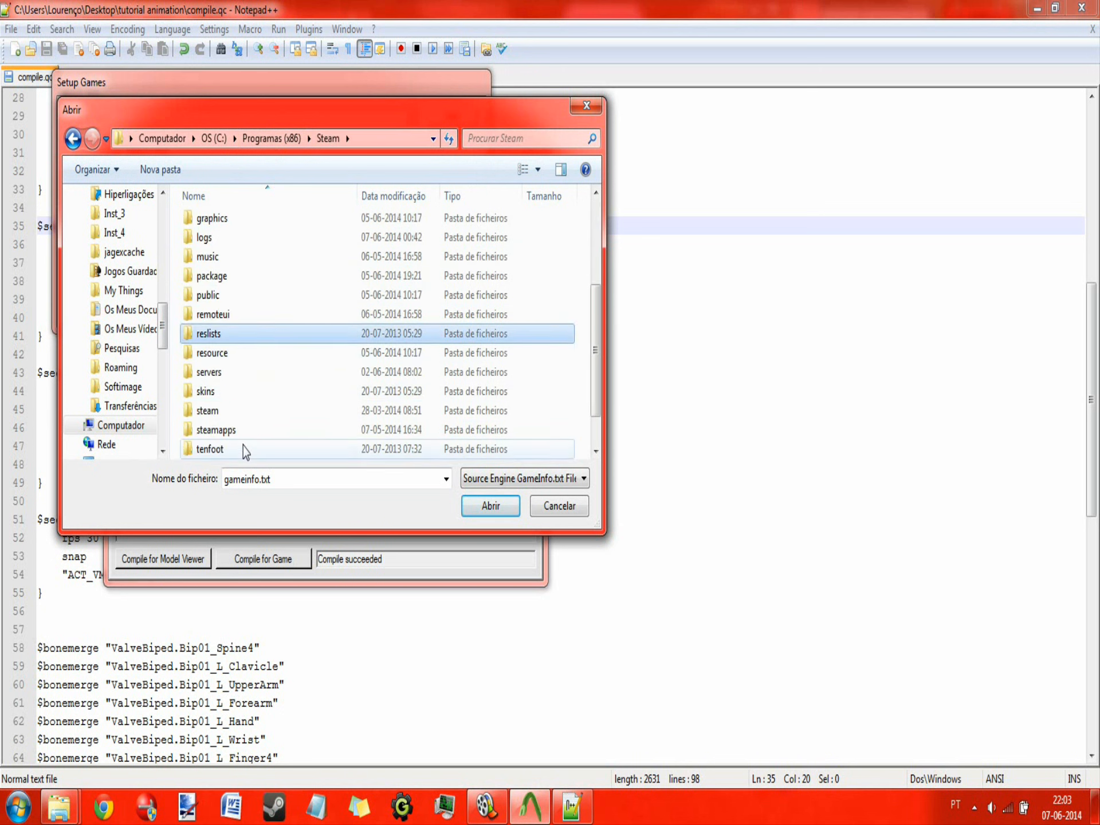
{"action": "scroll", "coordinate": [275, 338], "scroll_direction": "down", "scroll_amount": 1}
{"action": "double_click", "coordinate": [246, 385]}
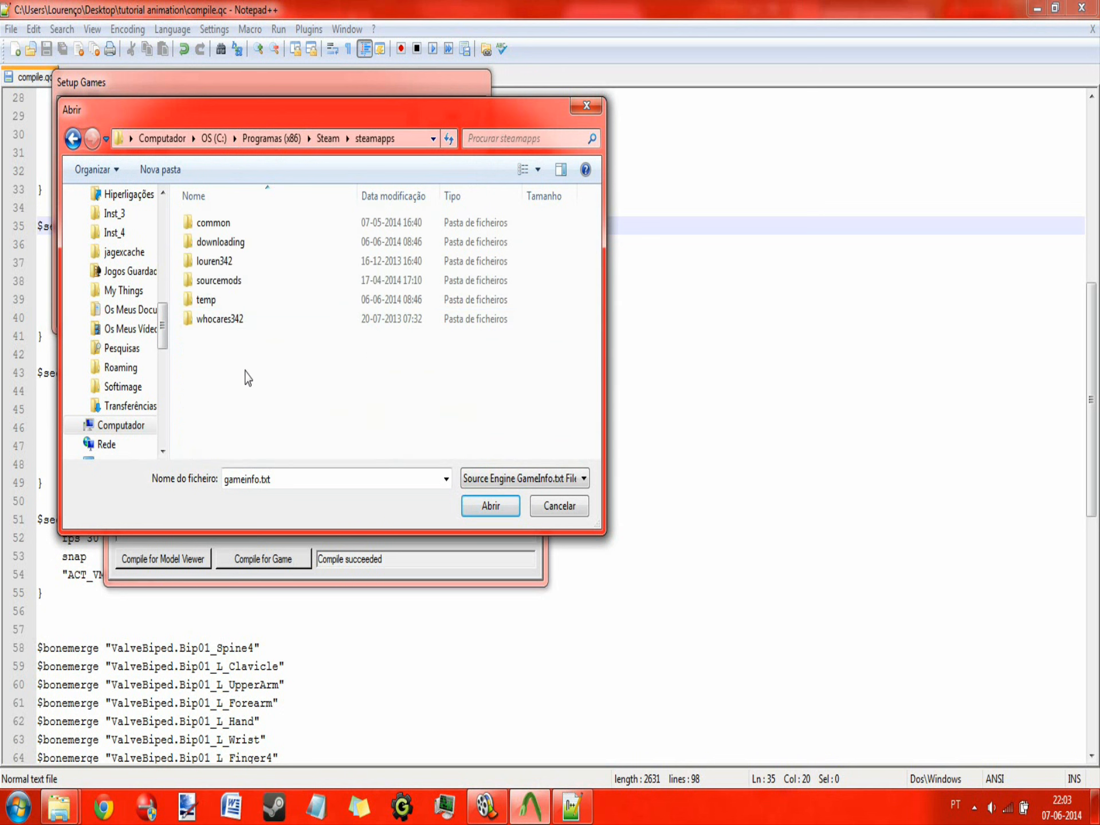
Set the game location to gameinfo.txt in garrysmod\garrysmod under the account-named folder in steamapps.
{"action": "double_click", "coordinate": [256, 263]}
{"action": "left_click", "coordinate": [275, 304]}
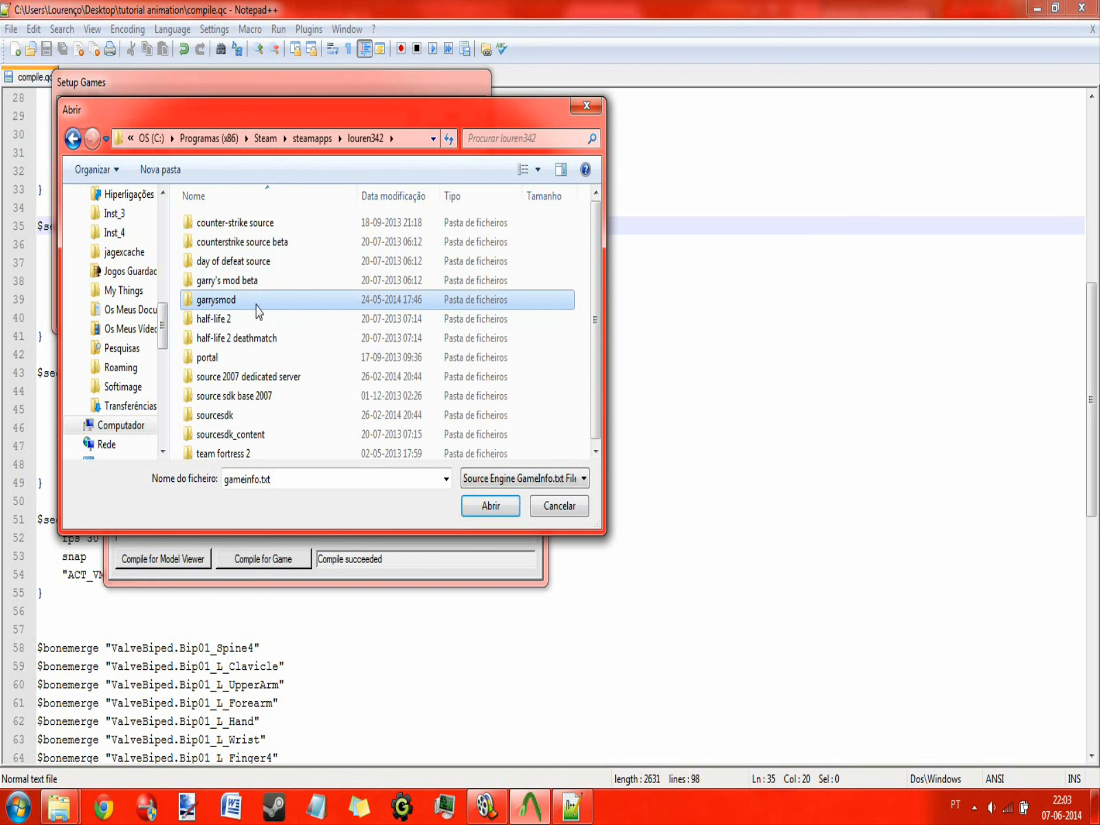
{"action": "double_click", "coordinate": [259, 300]}
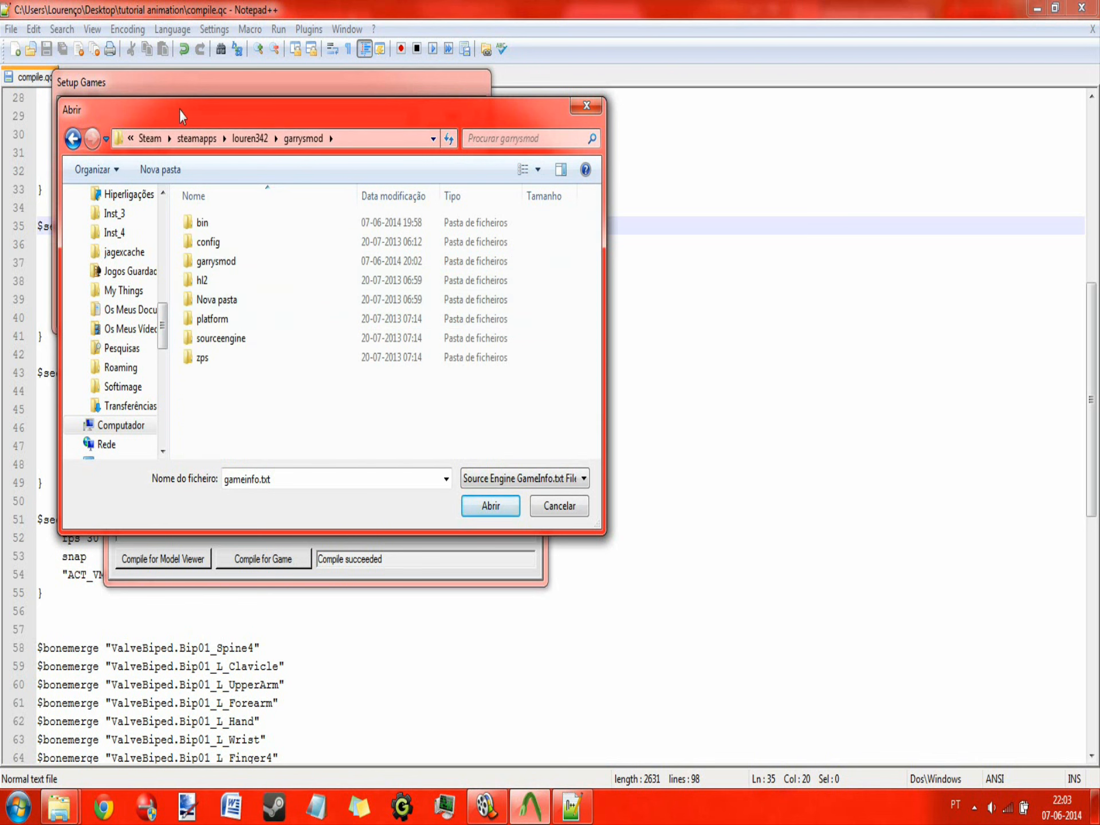
{"action": "left_click", "coordinate": [228, 263]}
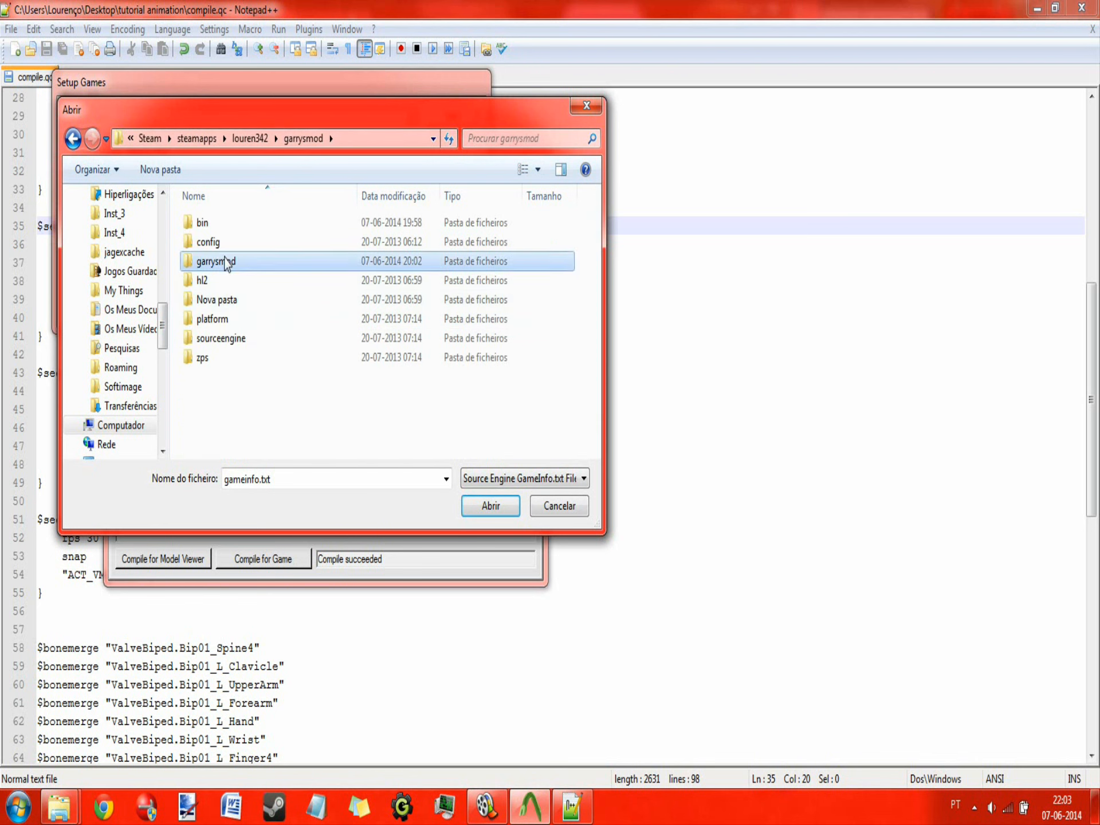
{"action": "double_click", "coordinate": [244, 265]}
{"action": "scroll", "coordinate": [272, 296], "scroll_direction": "down", "scroll_amount": 5}
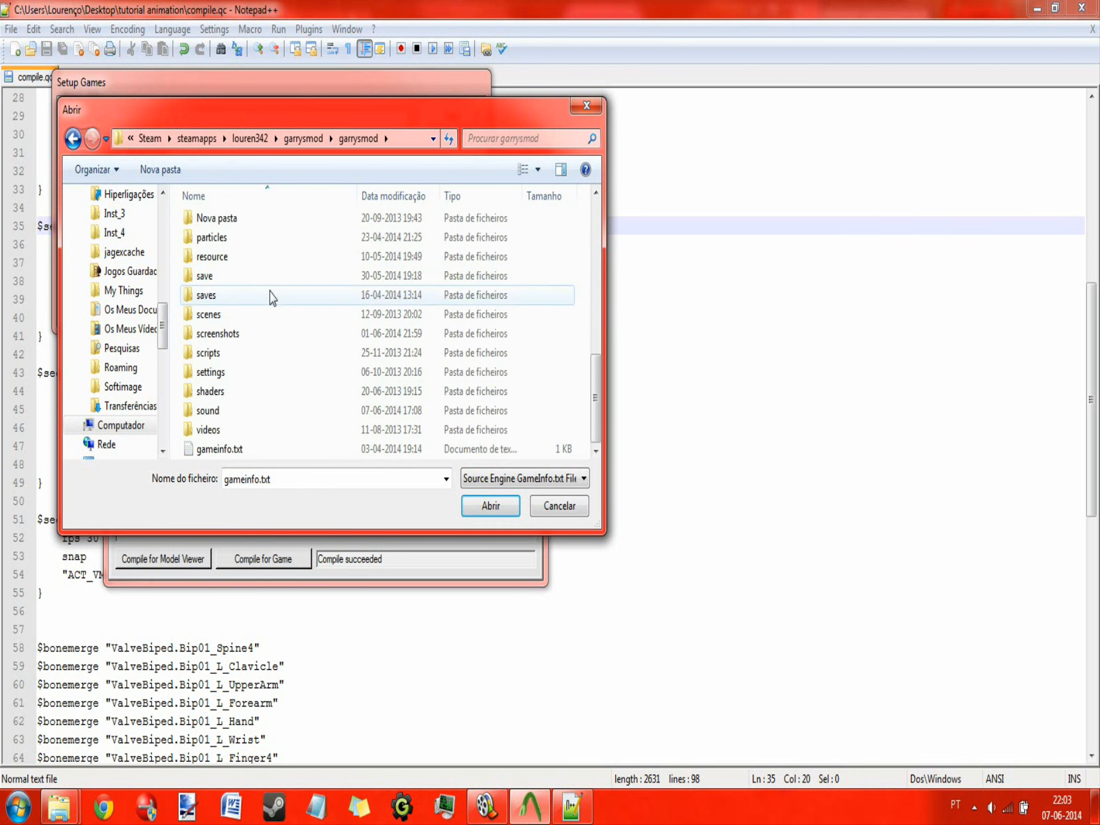
{"action": "double_click", "coordinate": [248, 450]}
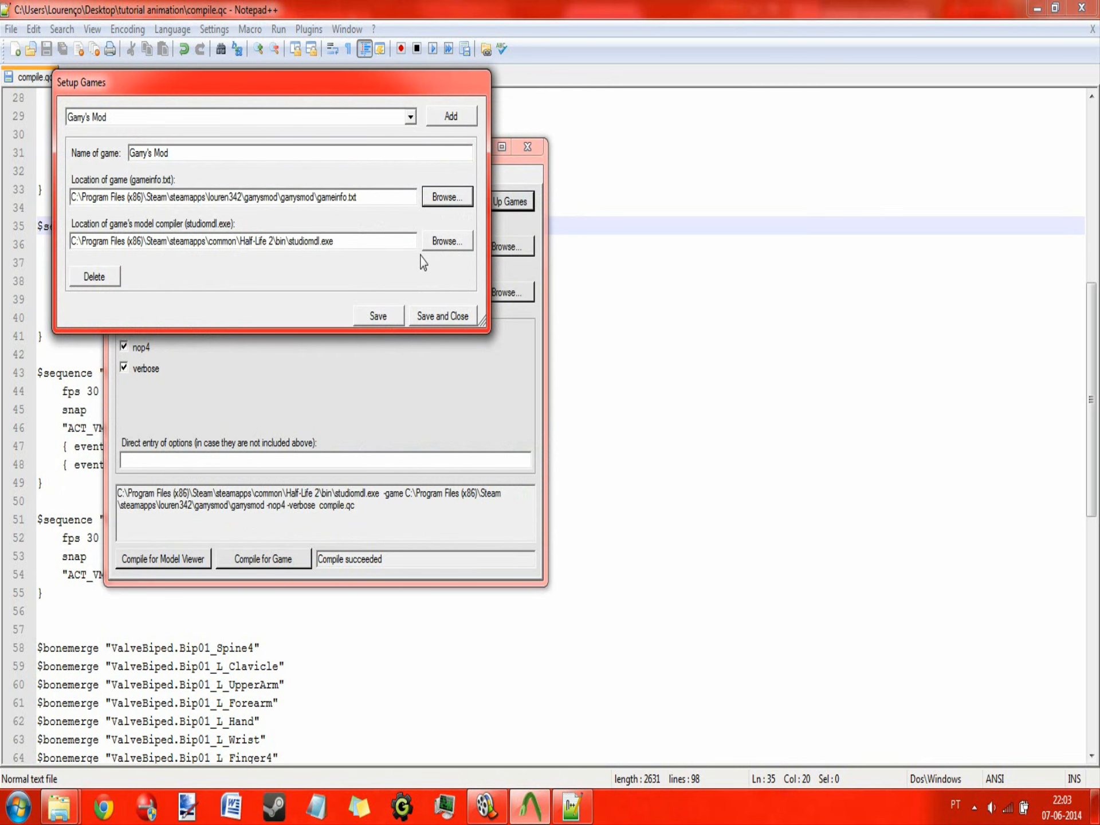
{"action": "left_click", "coordinate": [442, 245]}
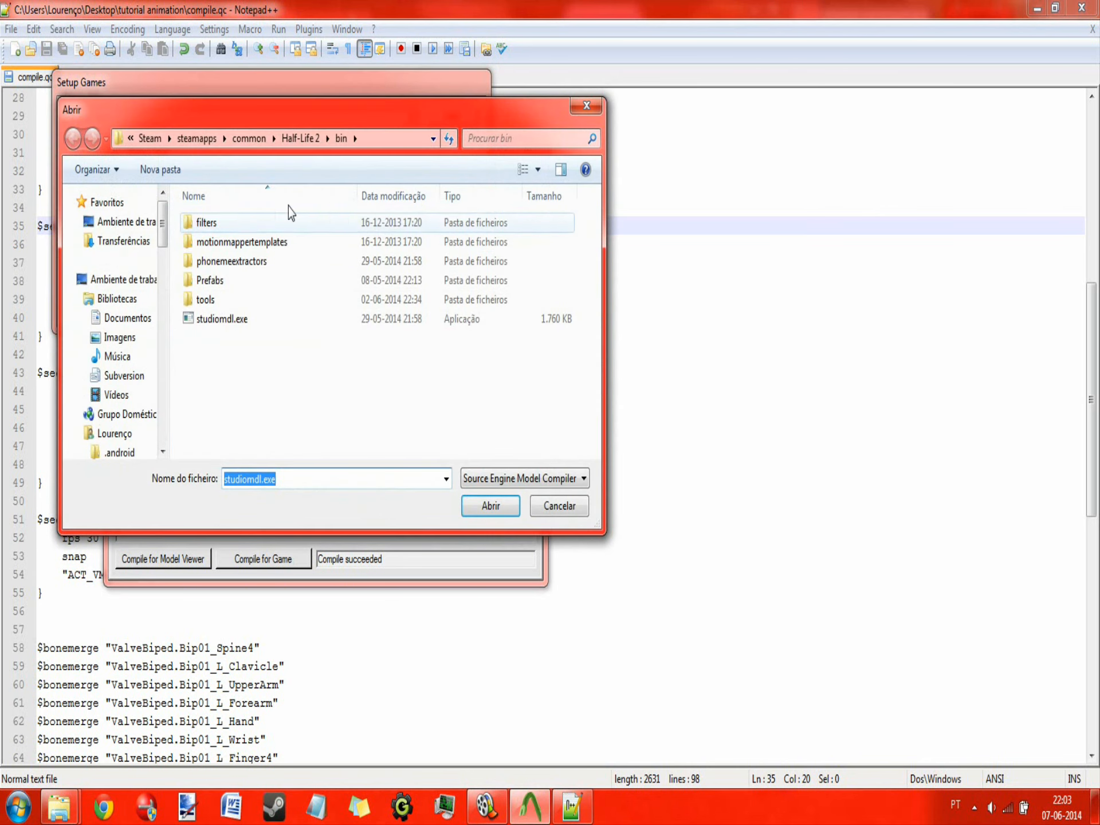
{"action": "left_click", "coordinate": [248, 138]}
{"action": "left_click", "coordinate": [221, 140]}
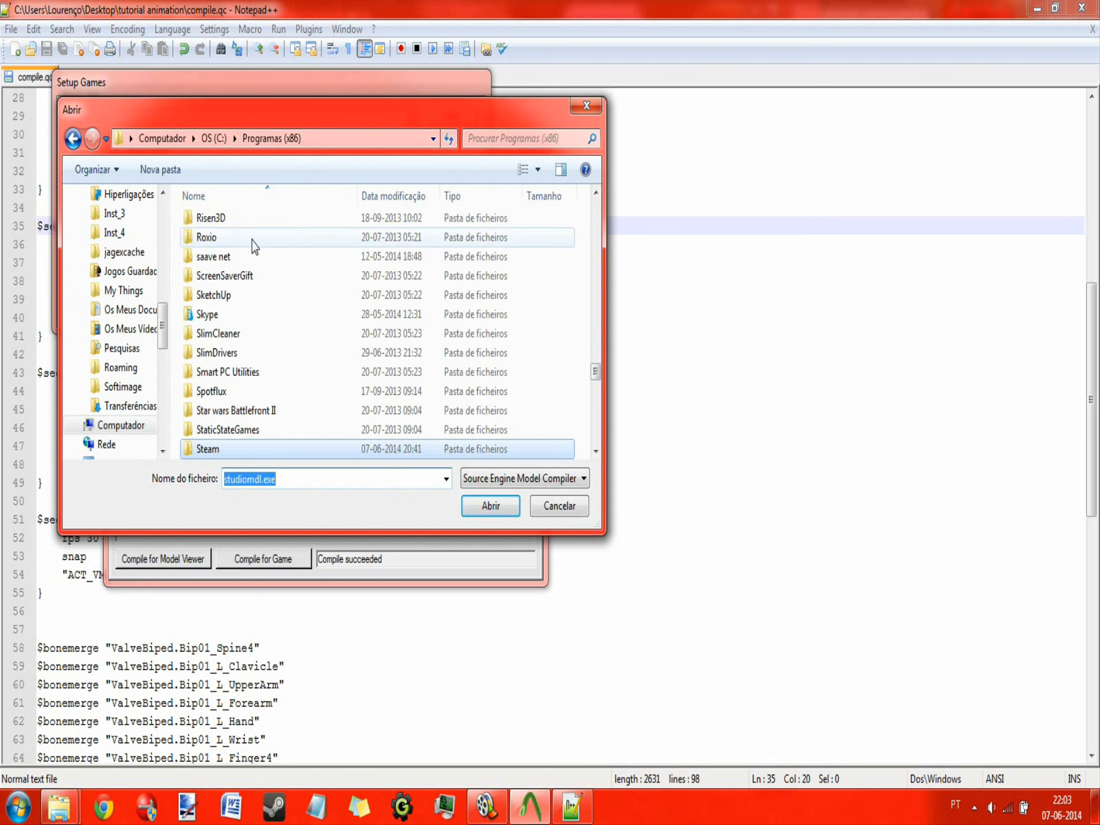
{"action": "double_click", "coordinate": [220, 453]}
{"action": "scroll", "coordinate": [223, 424], "scroll_direction": "down", "scroll_amount": 3}
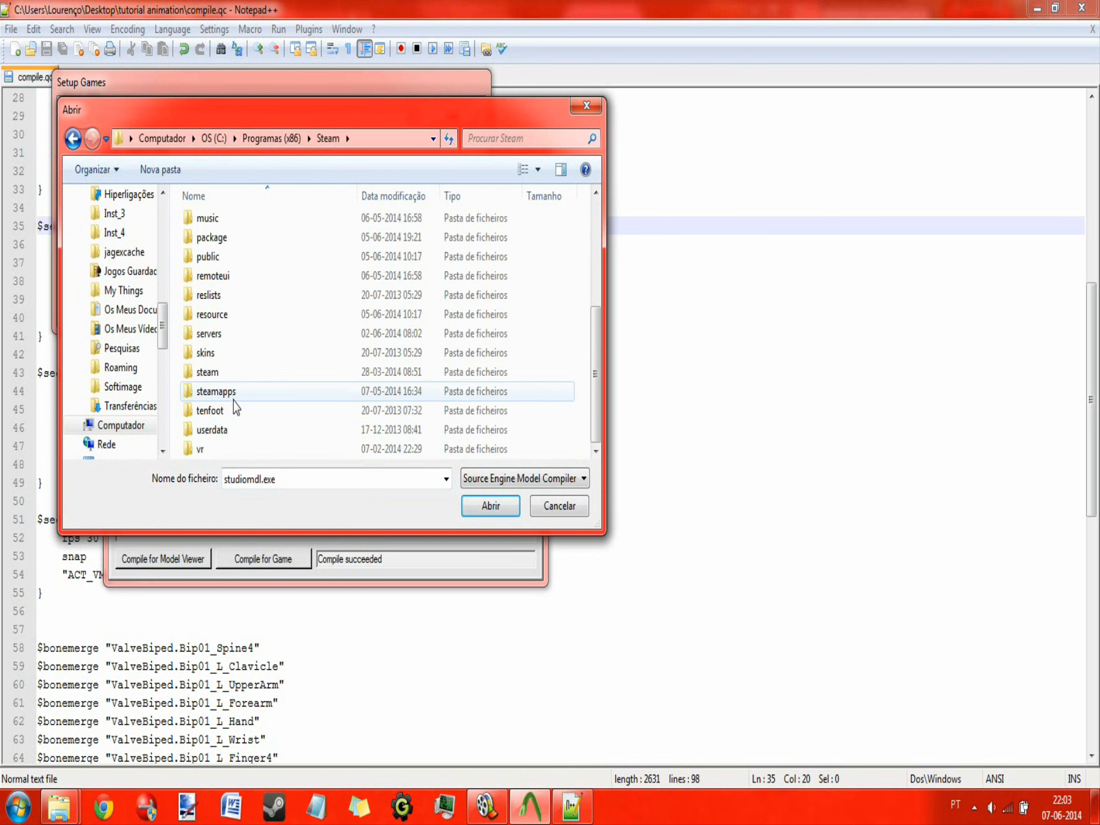
{"action": "double_click", "coordinate": [229, 394]}
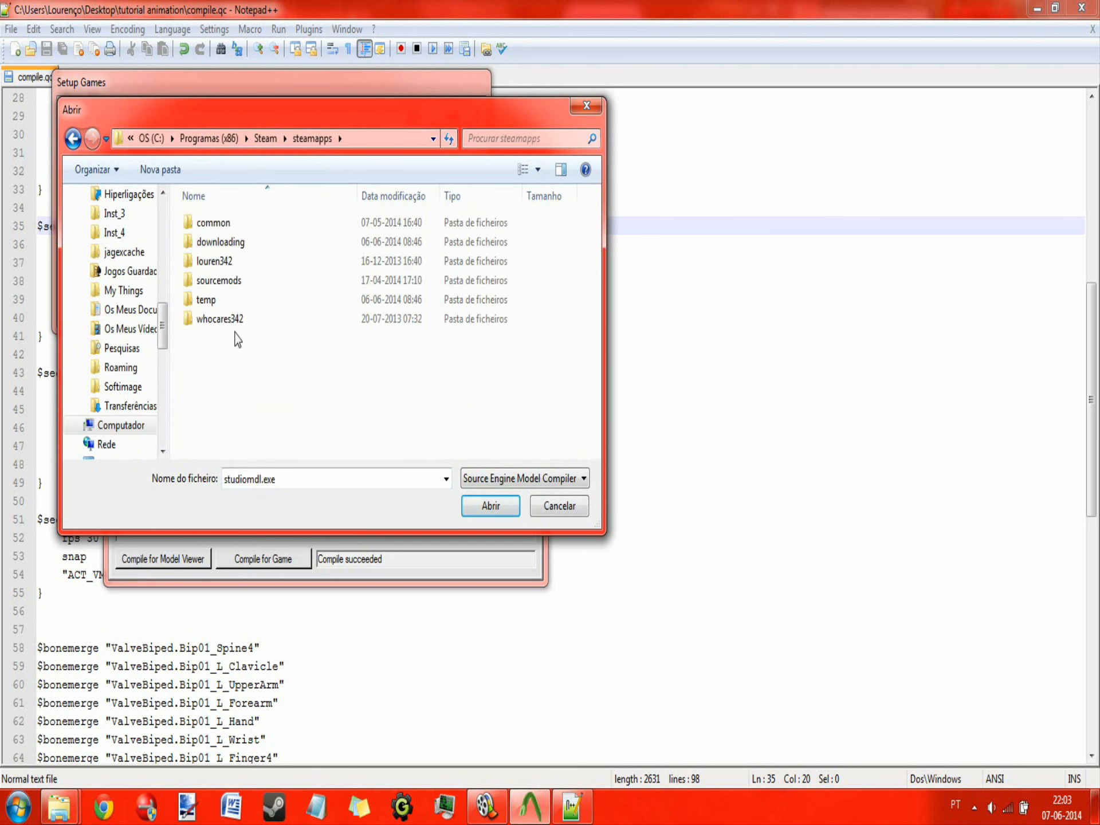
{"action": "double_click", "coordinate": [228, 259]}
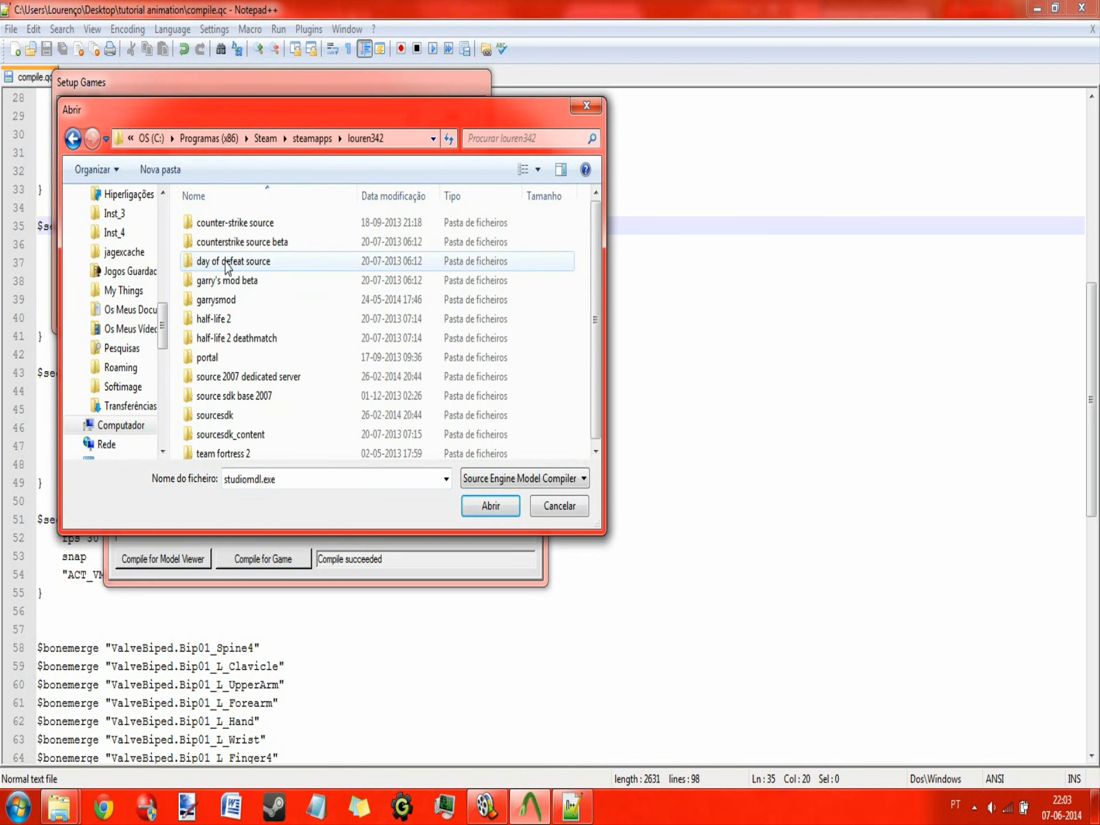
{"action": "double_click", "coordinate": [273, 301]}
{"action": "double_click", "coordinate": [242, 222]}
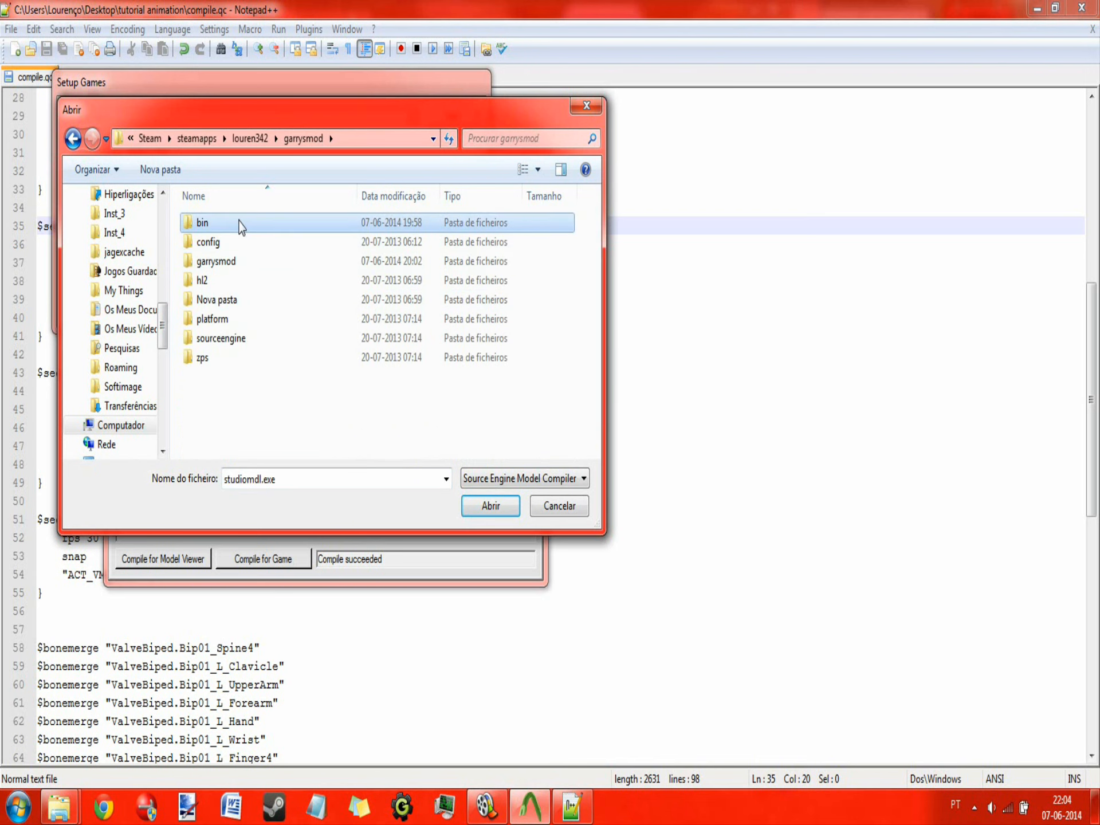
{"action": "left_click", "coordinate": [538, 477]}
{"action": "left_click", "coordinate": [536, 438]}
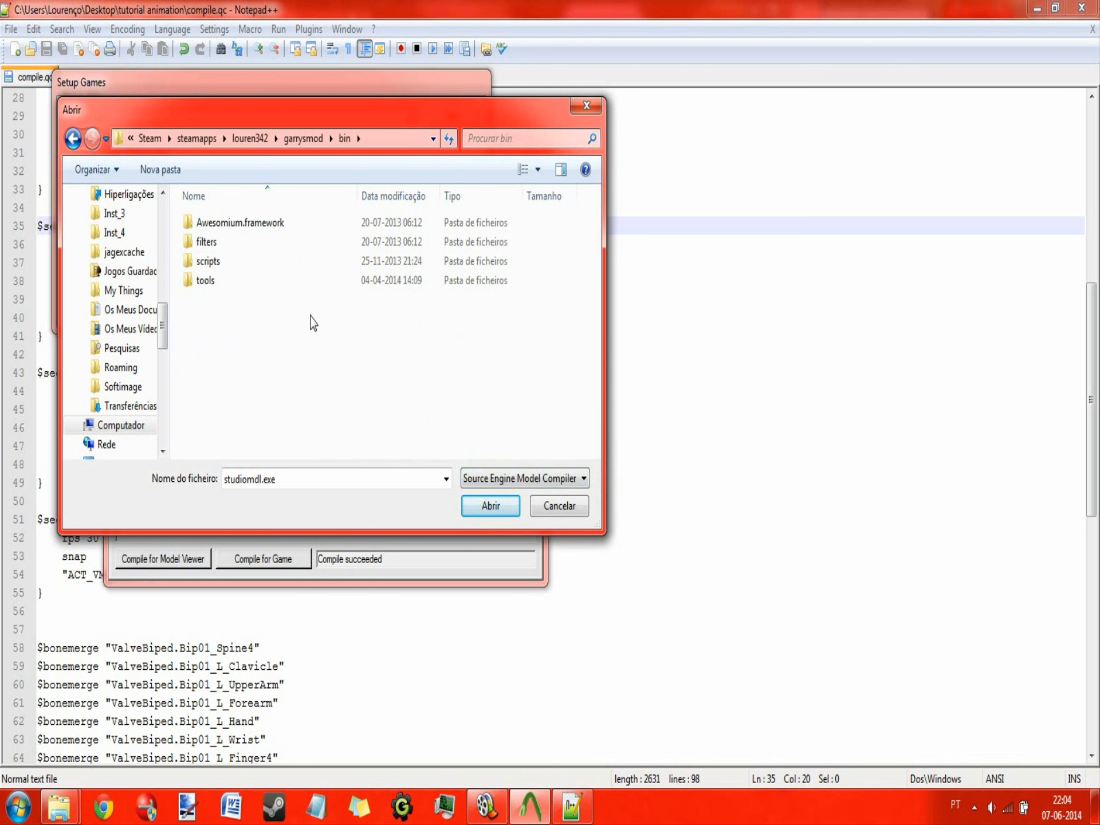
{"action": "left_click_drag", "start_coordinate": [273, 108], "coordinate": [388, 259]}
{"action": "key", "text": "BackSpace"}
{"action": "left_click", "coordinate": [450, 505]}
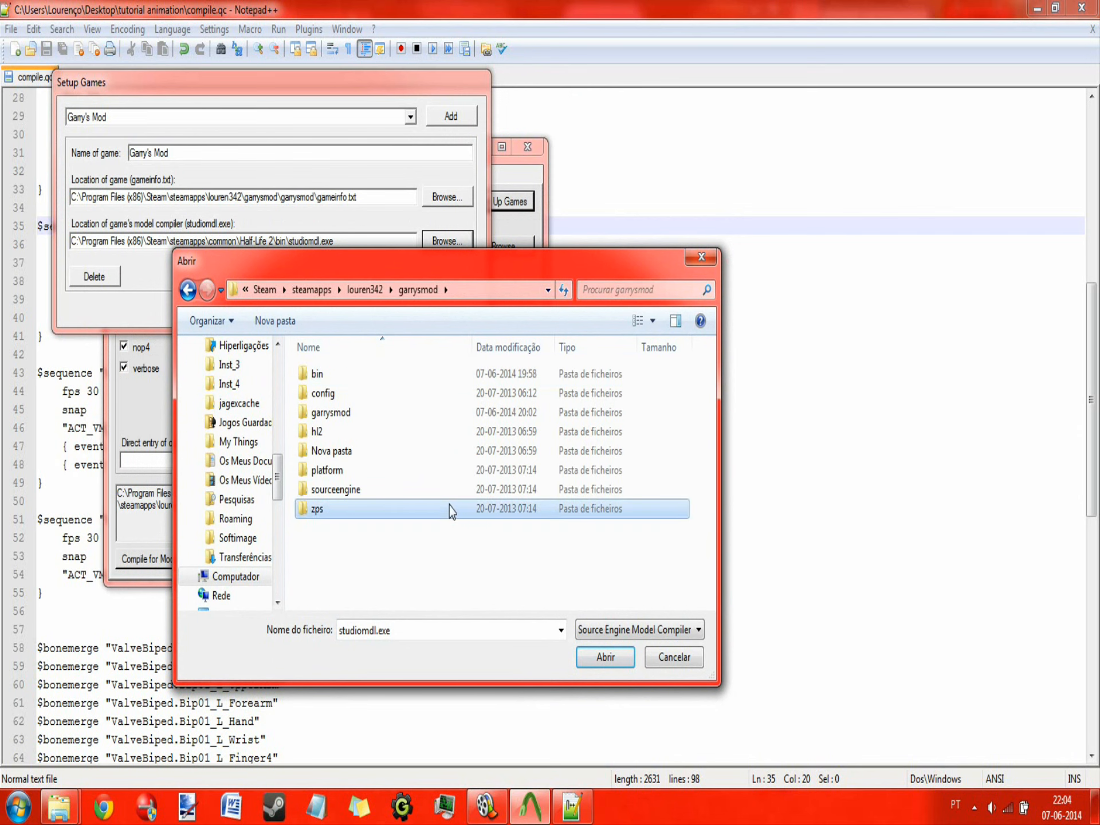
{"action": "left_click", "coordinate": [349, 375]}
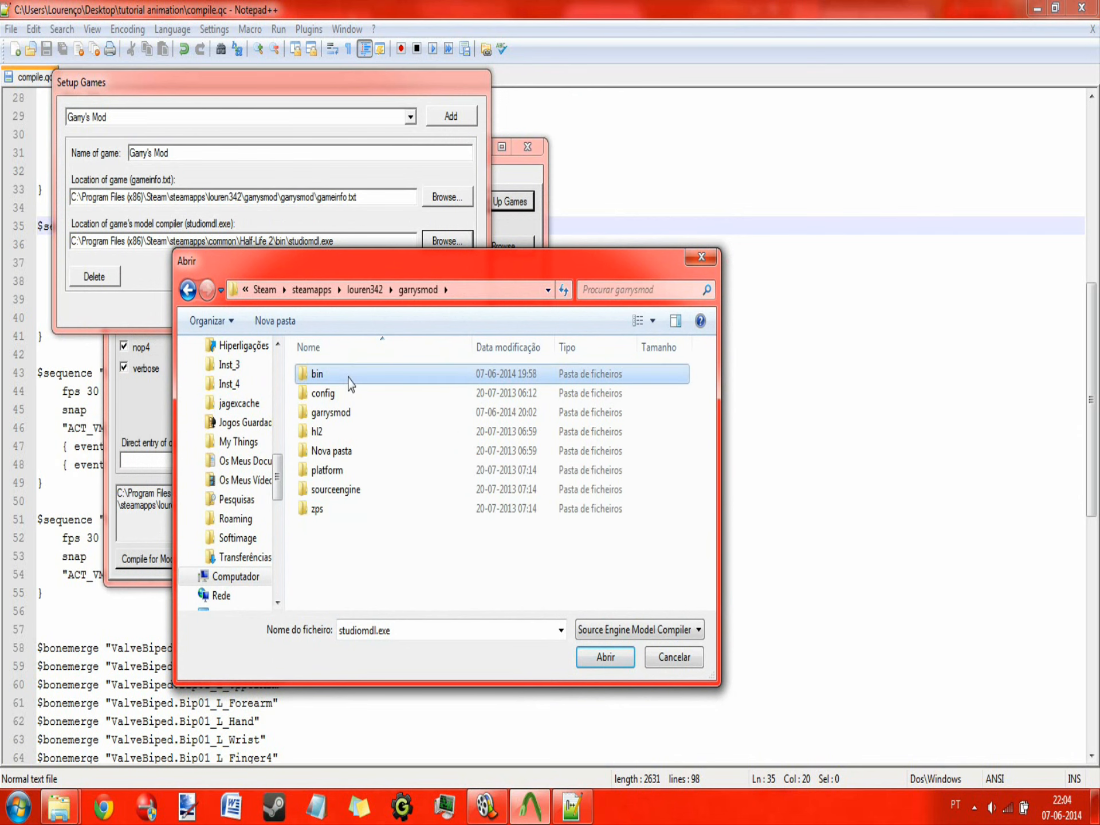
{"action": "left_click", "coordinate": [678, 661]}
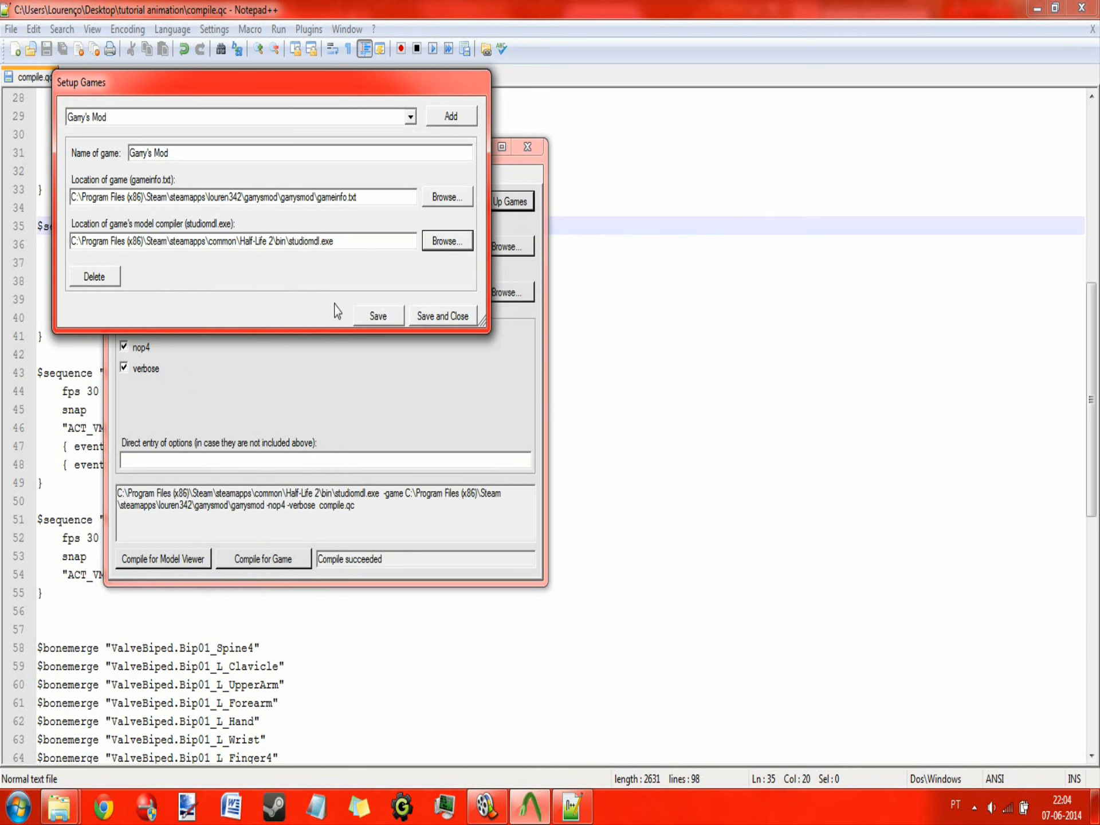
Save and close the Garry's Mod setup, compile the model for the game, and check the output path in the log.
{"action": "left_click", "coordinate": [378, 316]}
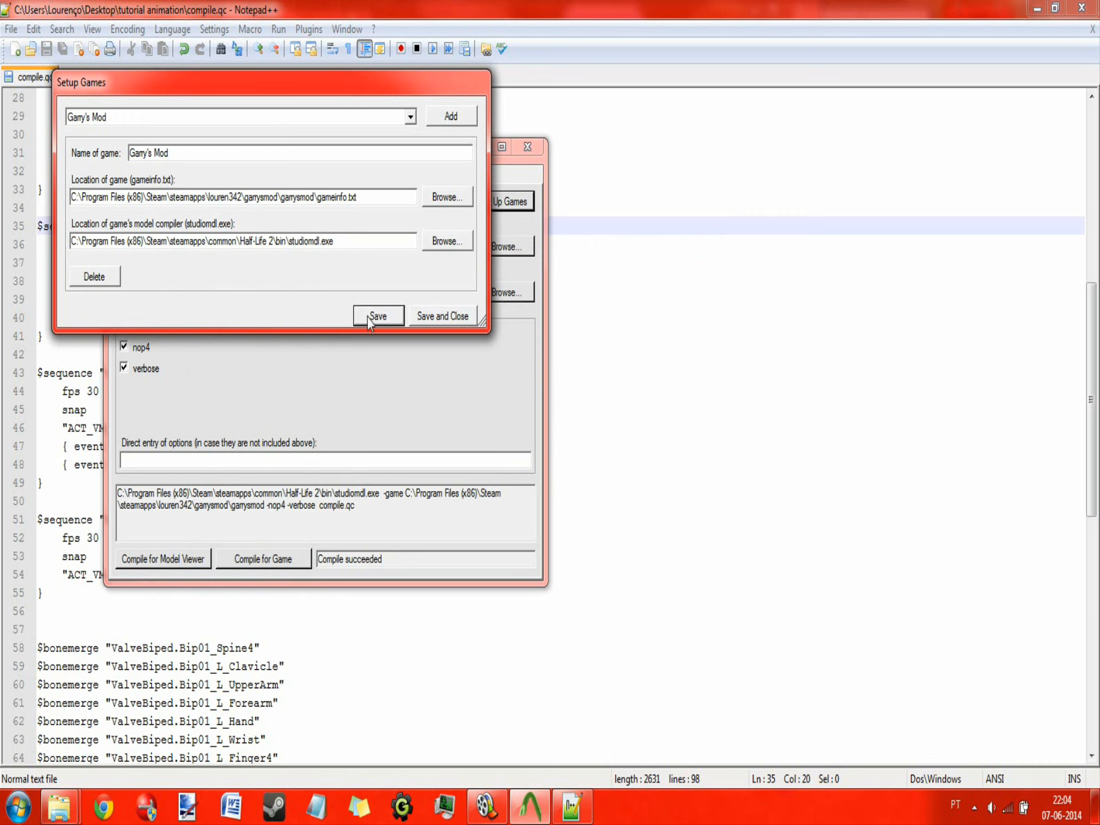
{"action": "left_click", "coordinate": [460, 315]}
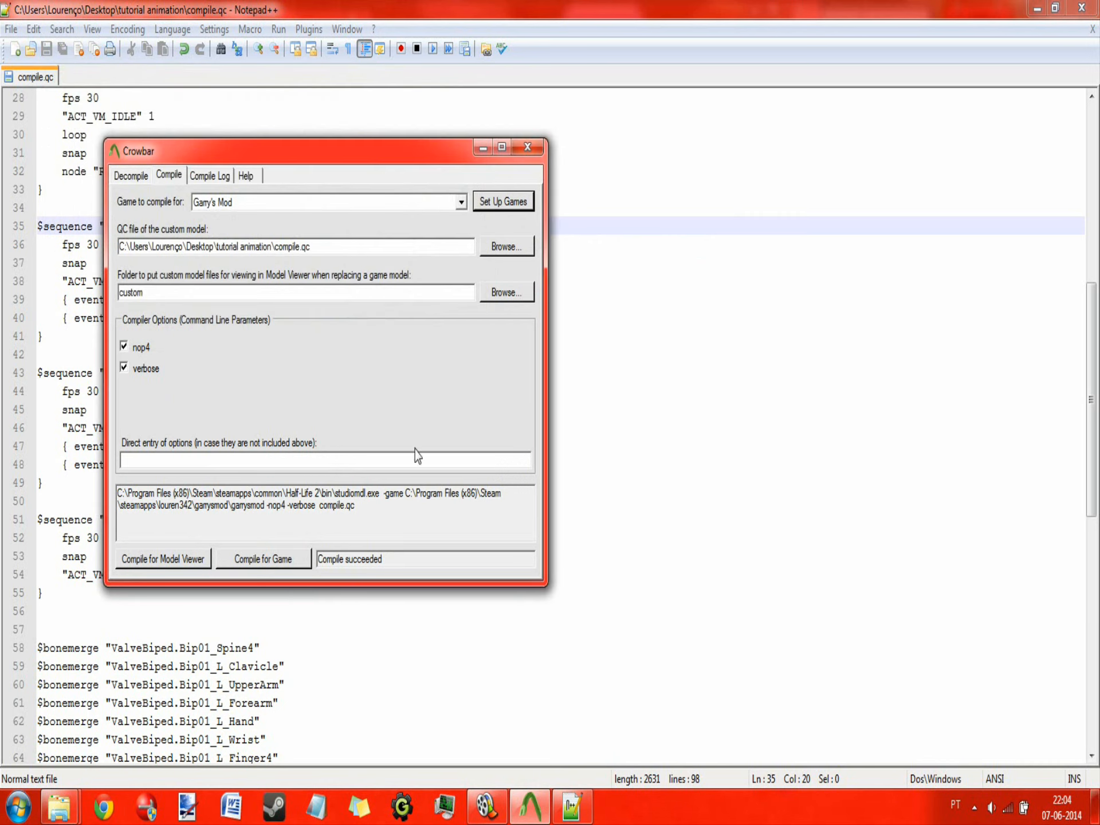
{"action": "left_click", "coordinate": [279, 564]}
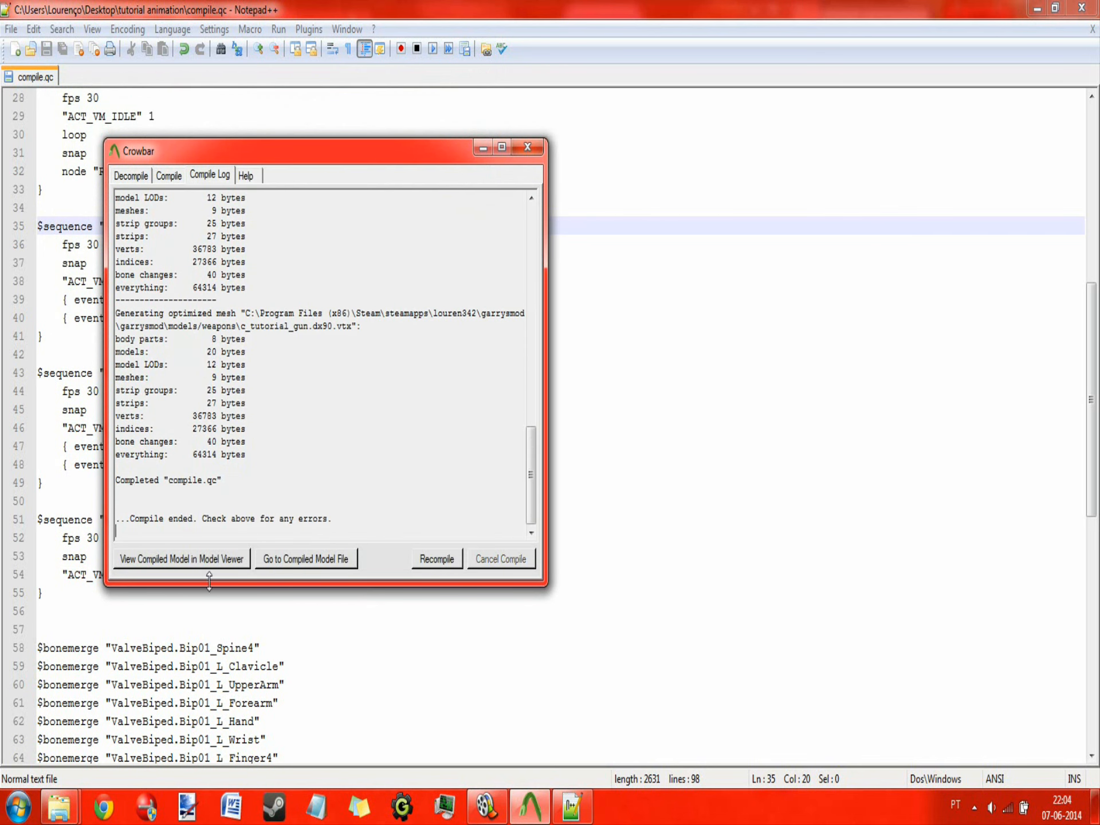
{"action": "left_click_drag", "start_coordinate": [474, 314], "coordinate": [529, 314]}
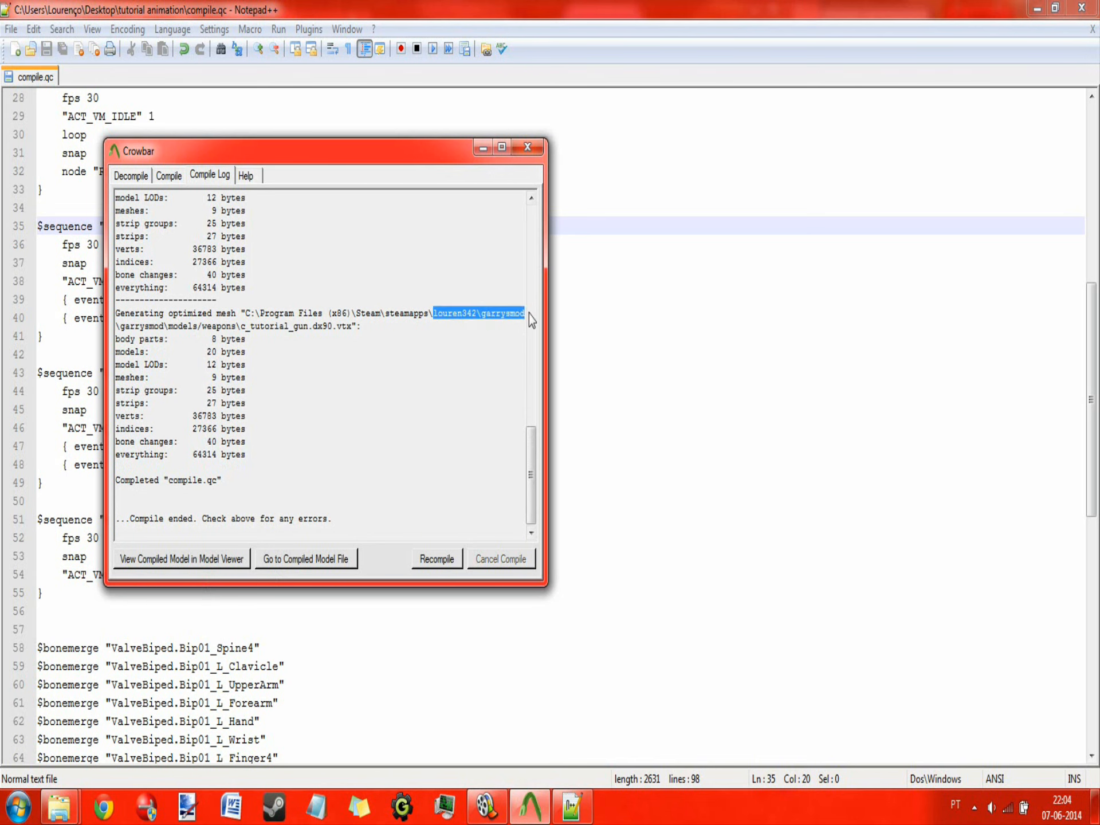
{"action": "left_click", "coordinate": [442, 377]}
Close Crowbar and the compile.qc editor.
{"action": "left_click", "coordinate": [518, 149]}
{"action": "left_click", "coordinate": [607, 446]}
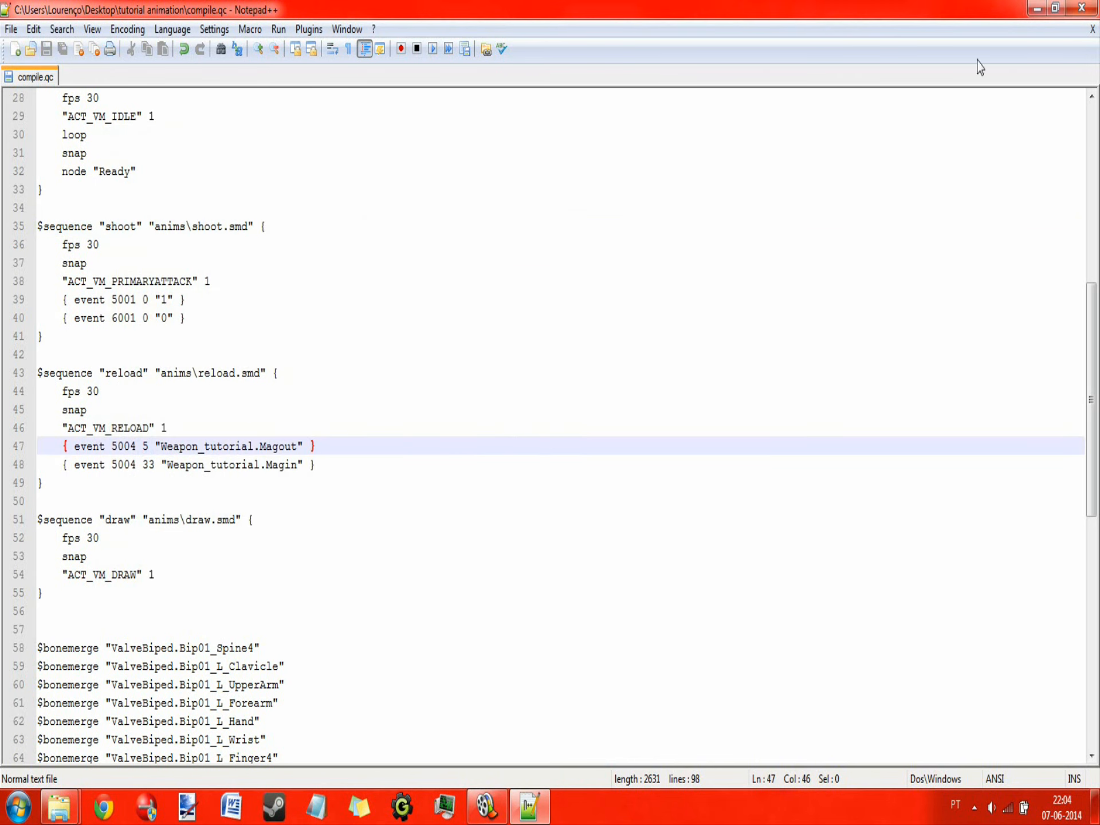
{"action": "left_click", "coordinate": [1095, 4]}
Open the garrysmod folder from its desktop shortcut, maximize its window and go into the models folder.
{"action": "left_click", "coordinate": [60, 807]}
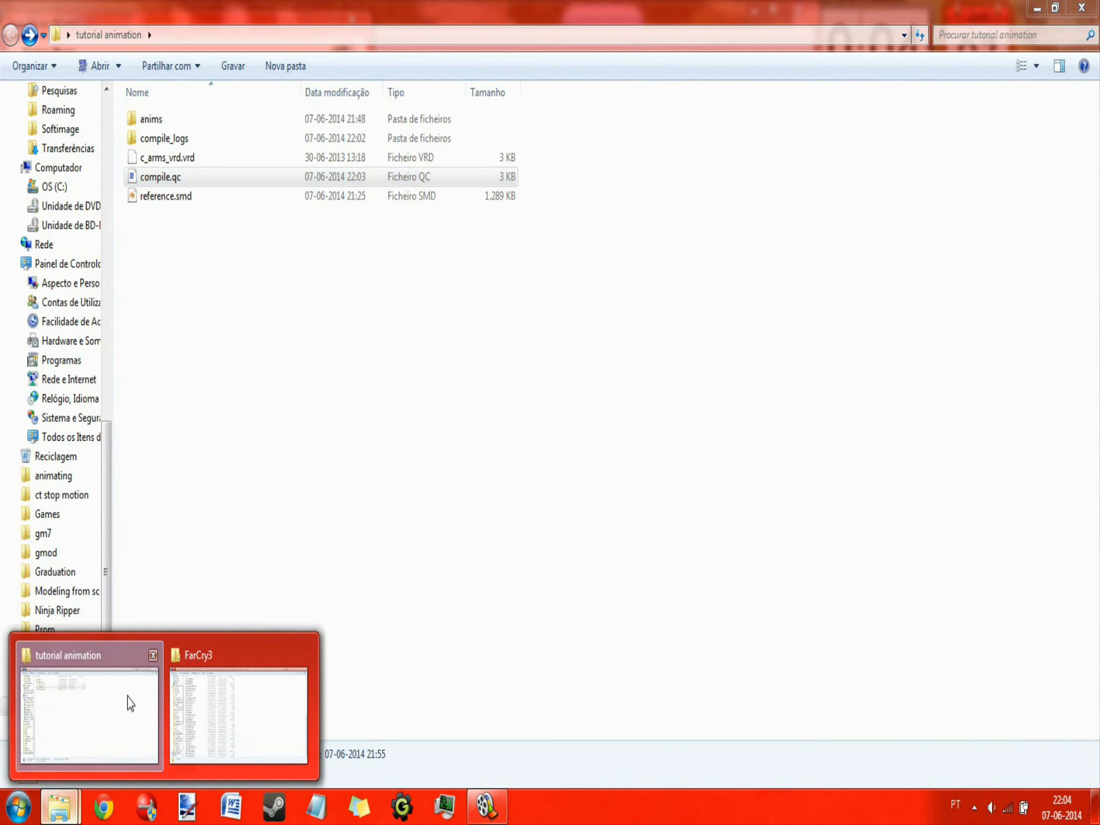
{"action": "left_click", "coordinate": [240, 711]}
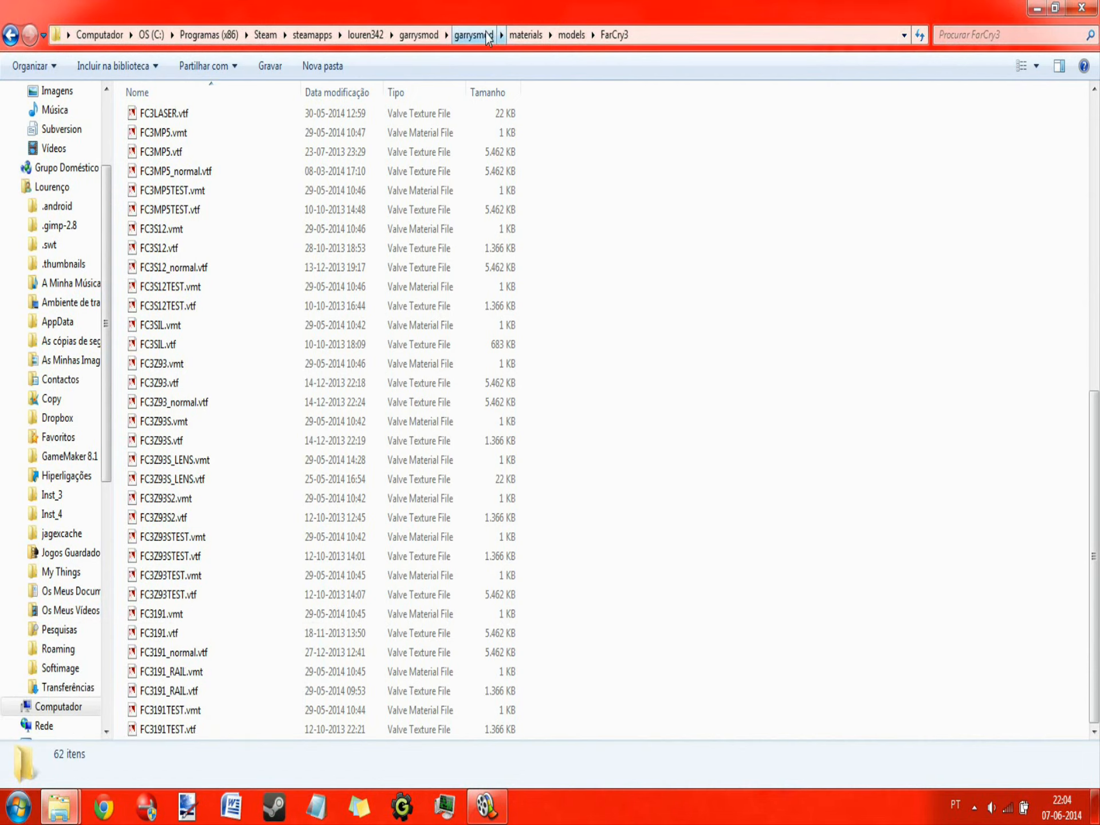
{"action": "key", "text": "super+d"}
{"action": "double_click", "coordinate": [75, 646]}
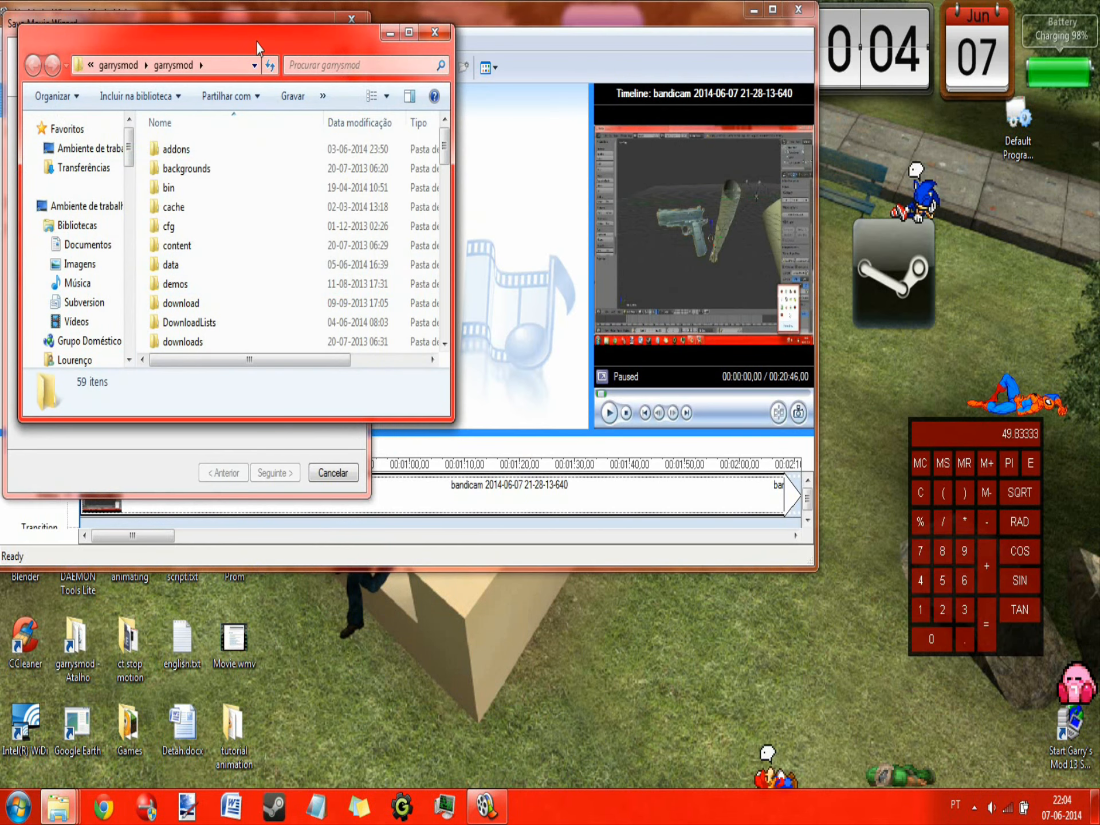
{"action": "double_click", "coordinate": [257, 47]}
{"action": "double_click", "coordinate": [196, 525]}
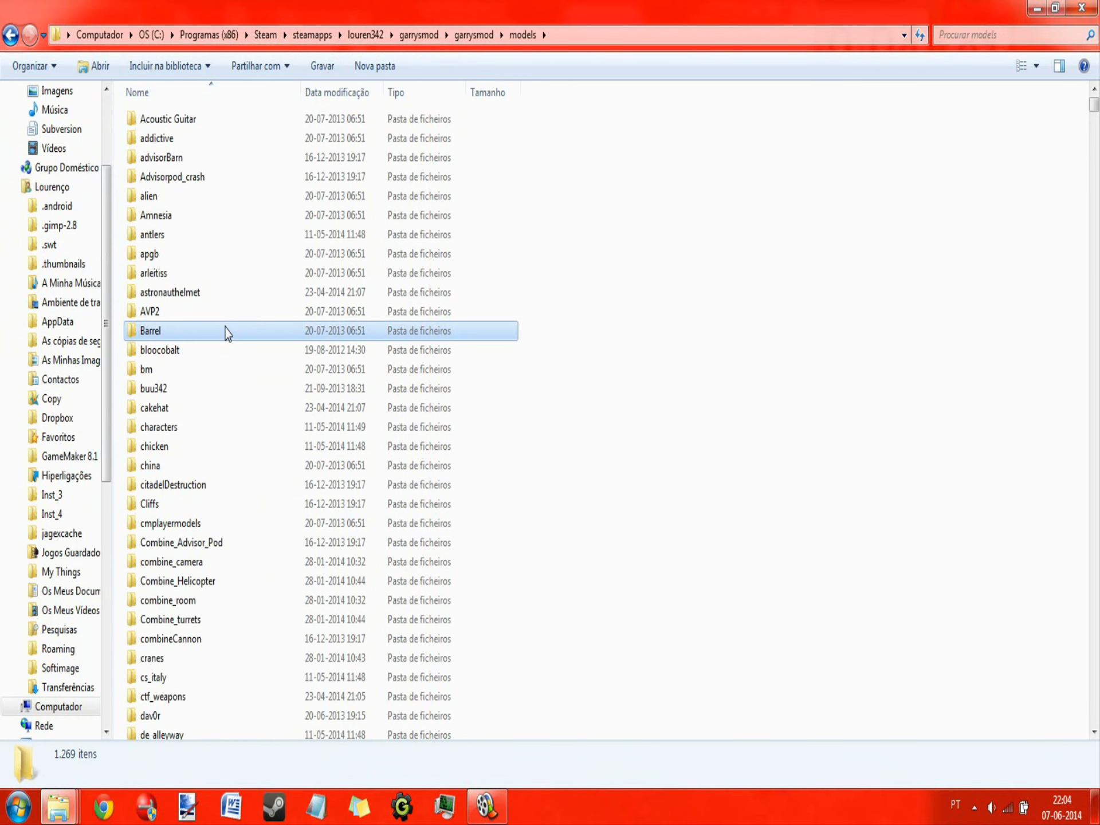
Go into the weapons folder inside the models folder.
{"action": "left_click", "coordinate": [228, 332]}
{"action": "key", "text": "w"}
{"action": "left_click", "coordinate": [321, 148]}
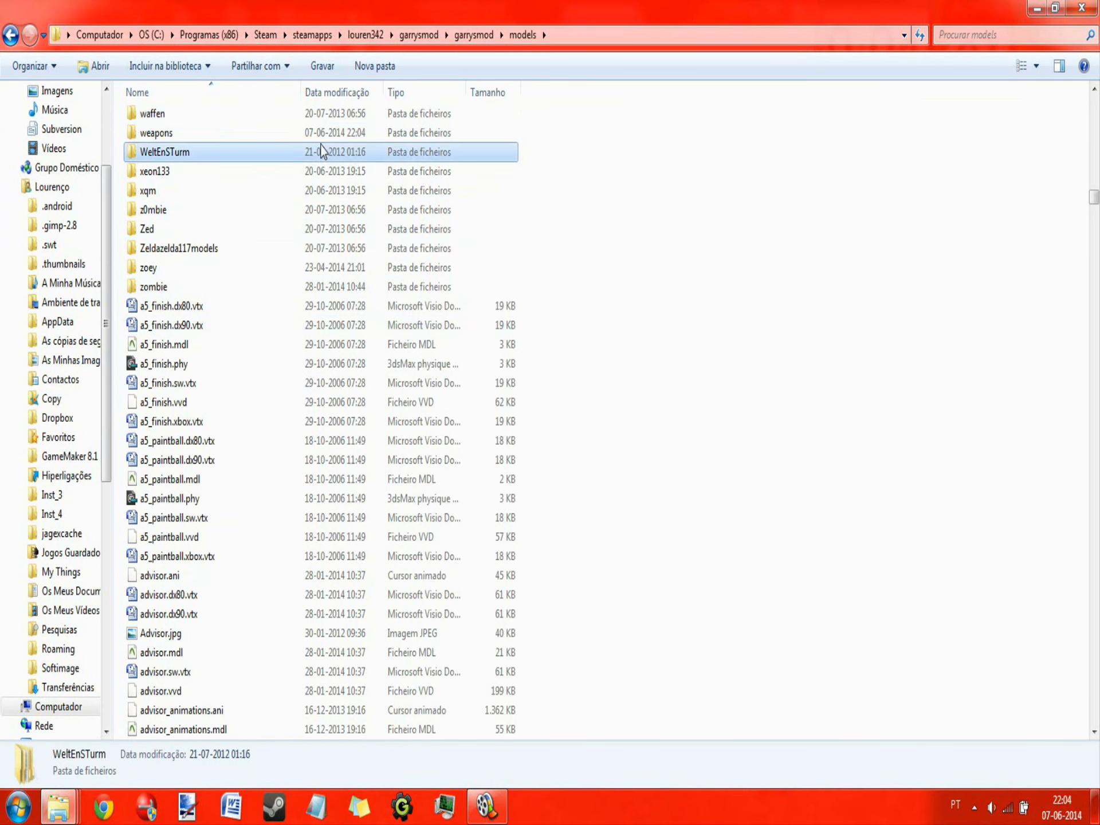
{"action": "double_click", "coordinate": [321, 141]}
Find the compiled c_tutorial_gun files in the weapons folder, select them as a group to check them, and clear the selection.
{"action": "key", "text": "c"}
{"action": "key", "text": "c"}
{"action": "scroll", "coordinate": [352, 316], "scroll_direction": "down", "scroll_amount": 4}
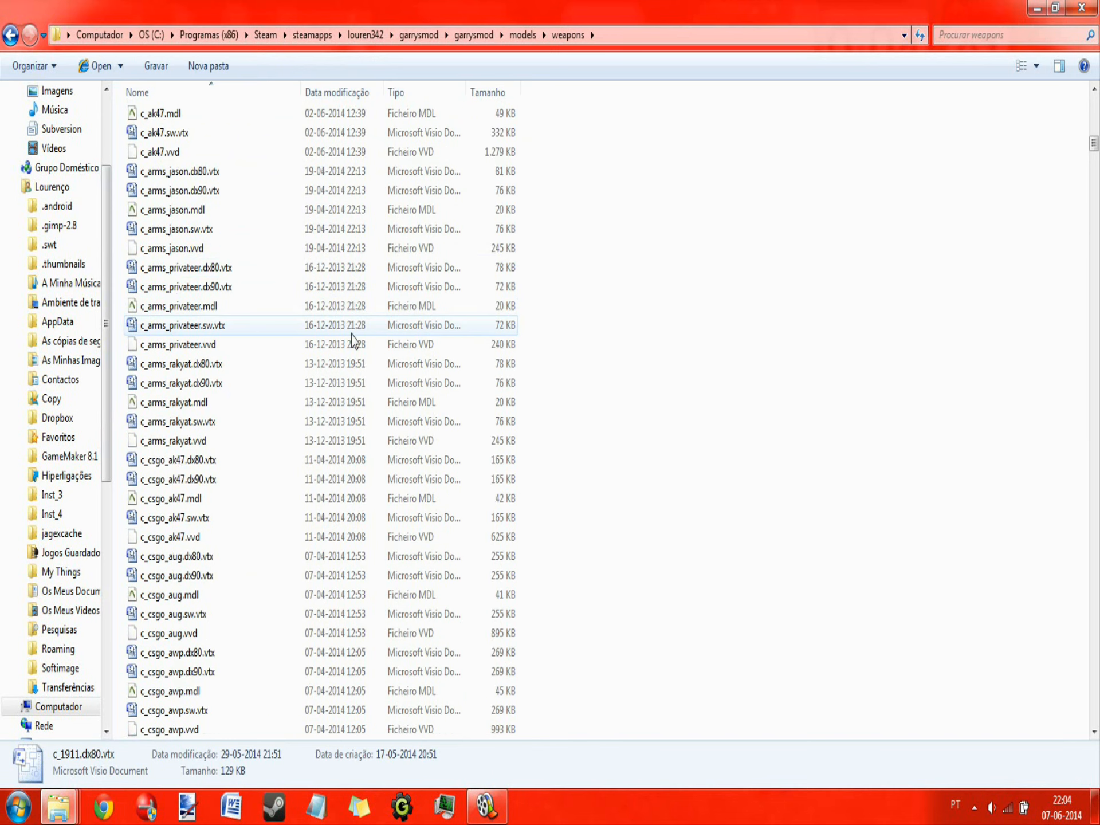
{"action": "scroll", "coordinate": [352, 339], "scroll_direction": "down", "scroll_amount": 20}
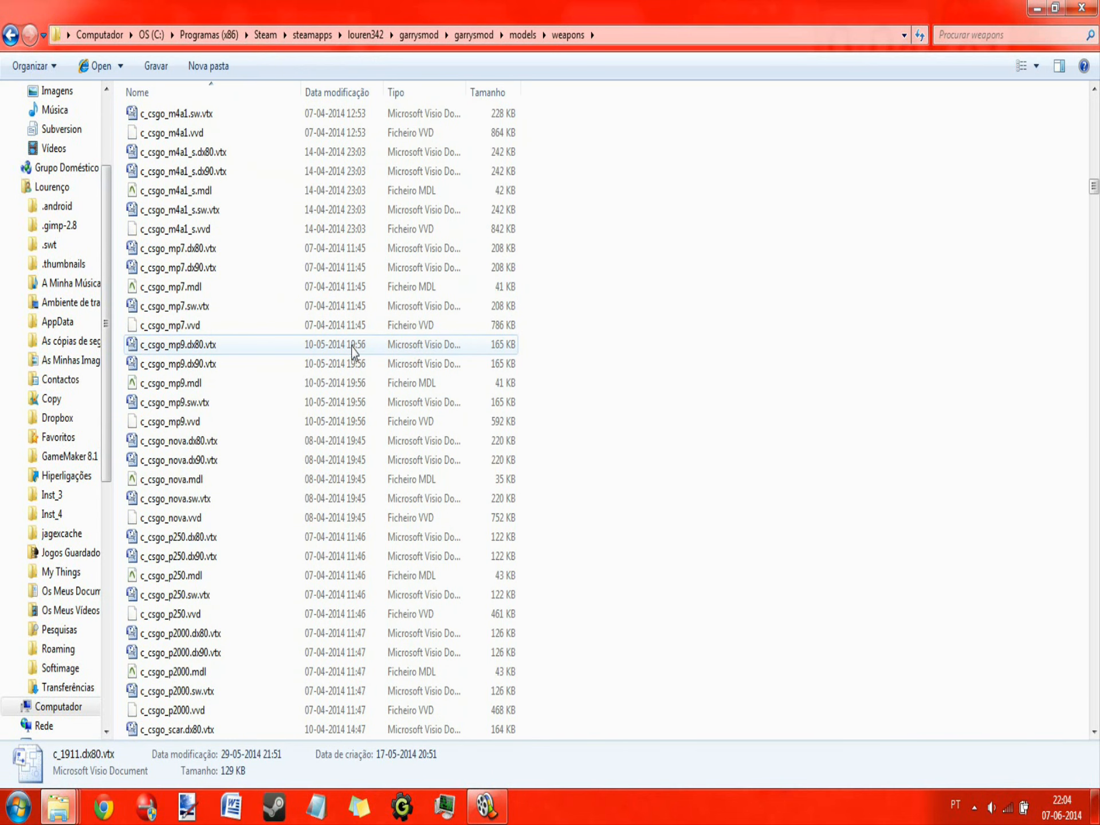
{"action": "scroll", "coordinate": [352, 349], "scroll_direction": "down", "scroll_amount": 20}
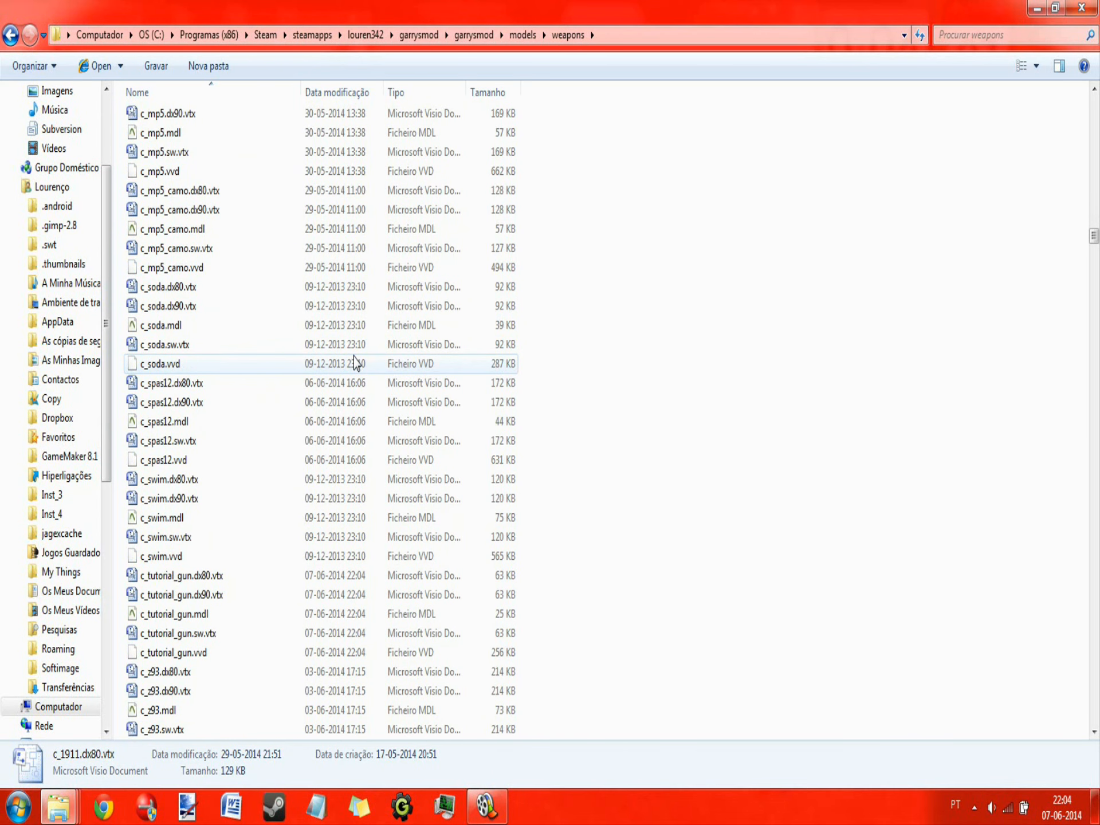
{"action": "left_click", "coordinate": [223, 576]}
{"action": "left_click", "coordinate": [219, 655], "text": "shift"}
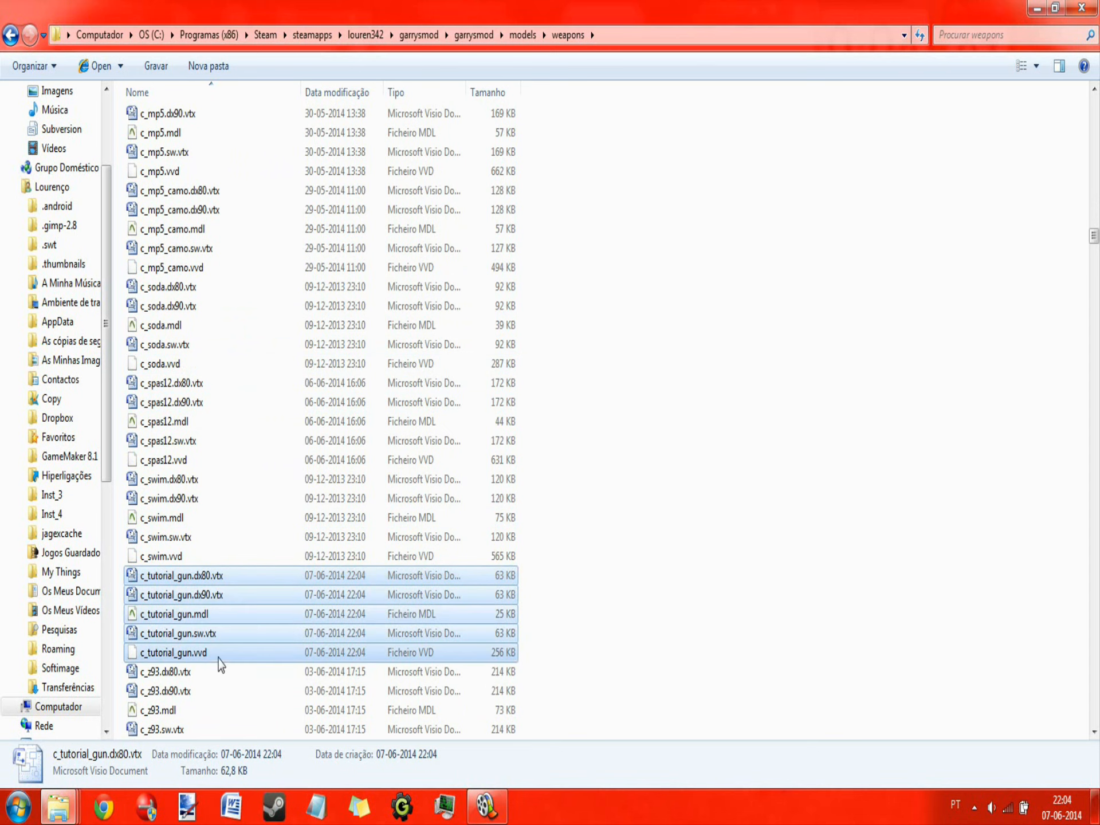
{"action": "left_click", "coordinate": [1047, 261]}
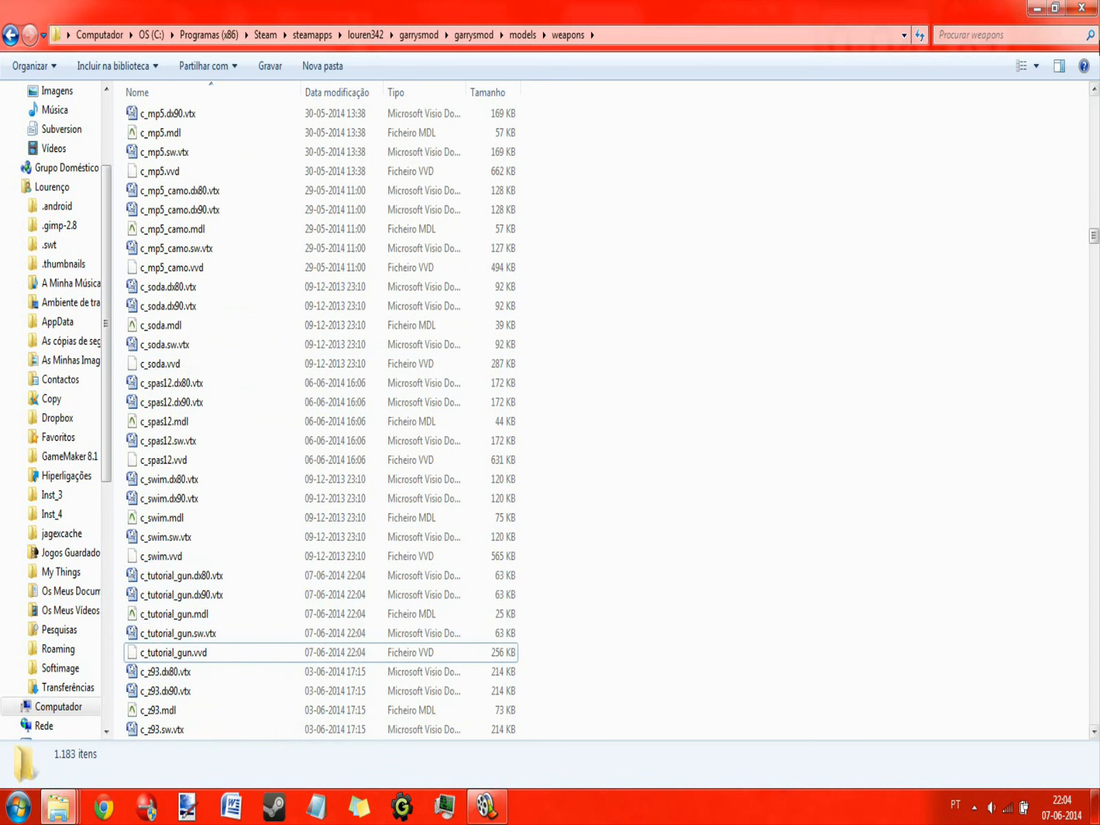
Close the weapons folder window and minimize Movie Maker to get to the desktop.
{"action": "left_click", "coordinate": [59, 807]}
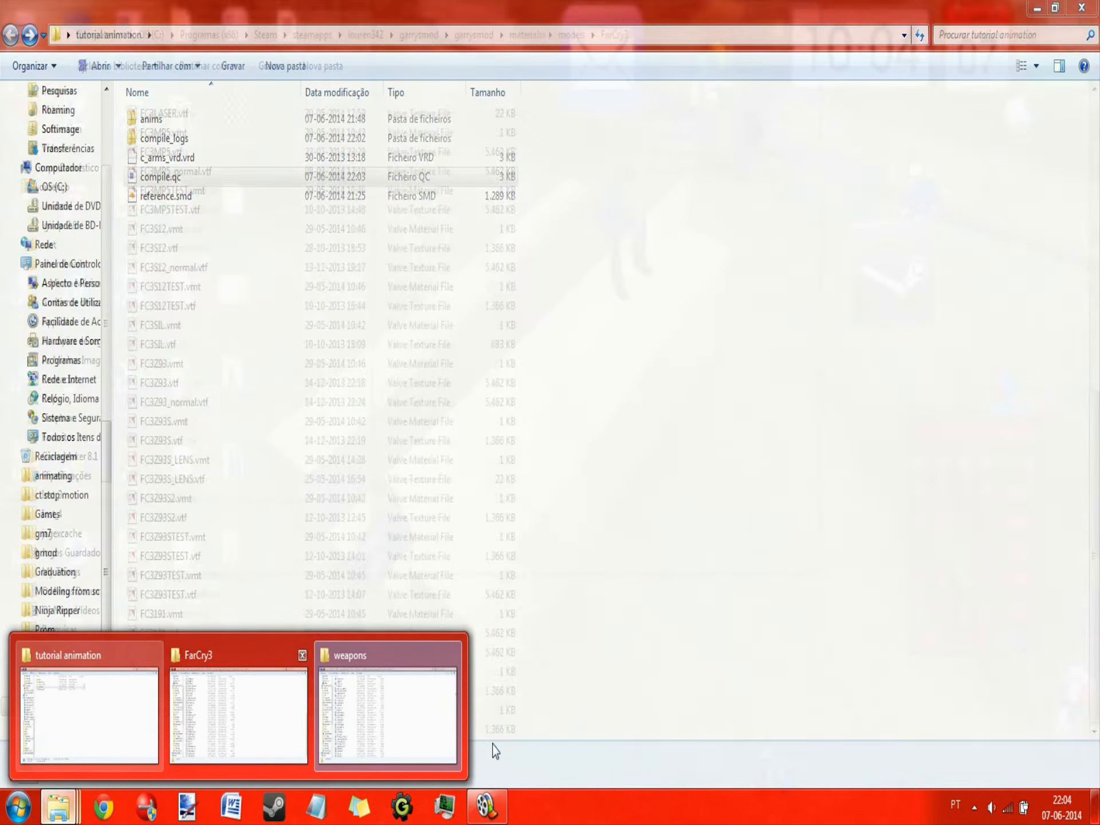
{"action": "left_click", "coordinate": [1080, 8]}
{"action": "left_click", "coordinate": [19, 806]}
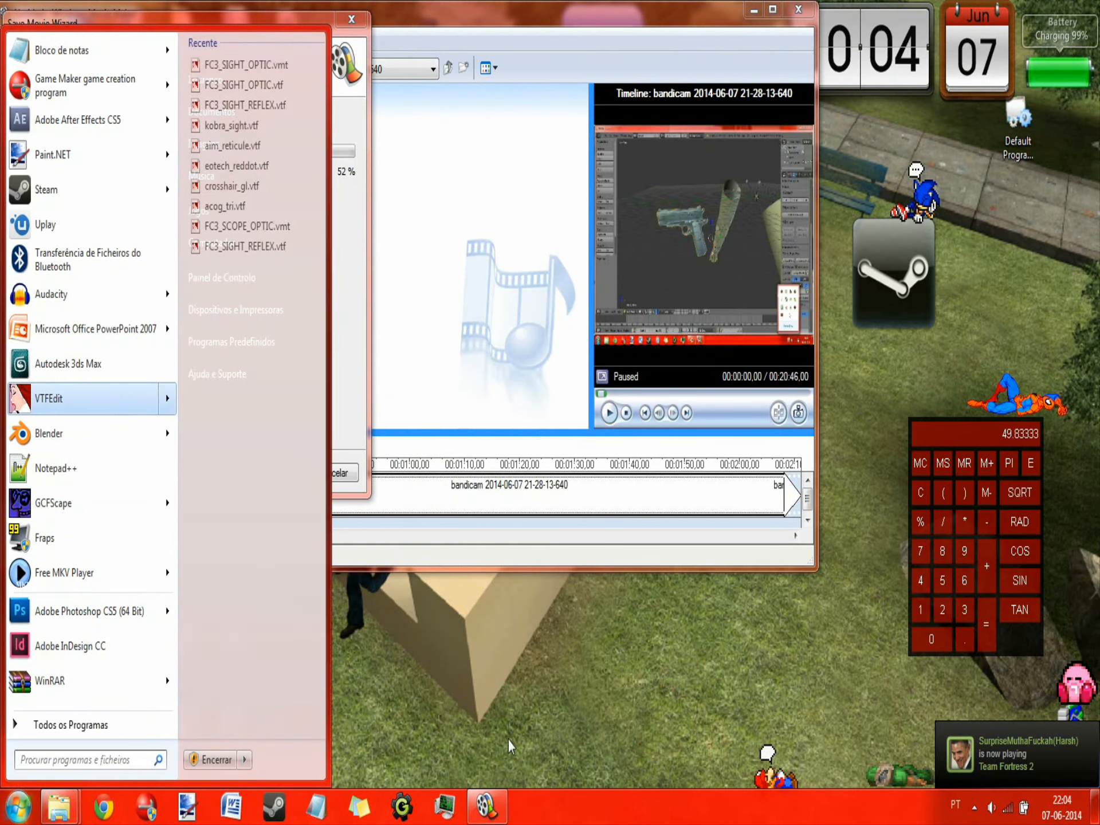
{"action": "left_click", "coordinate": [486, 563]}
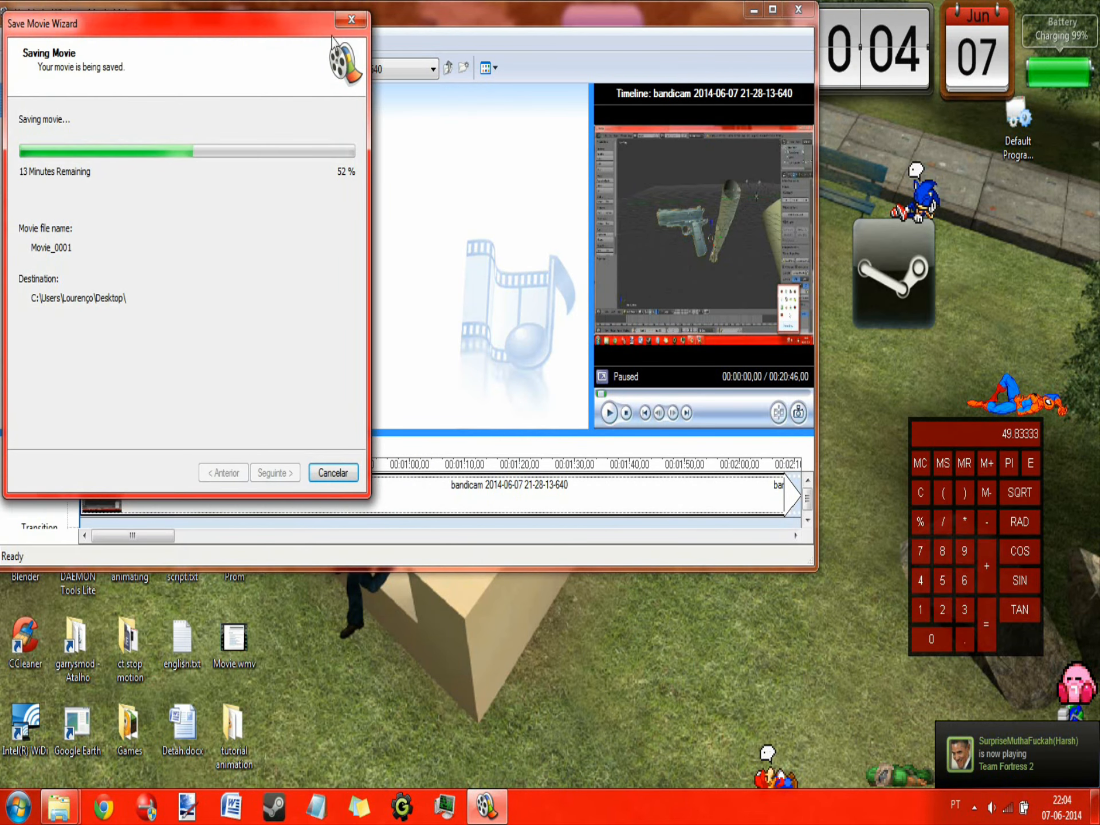
{"action": "left_click", "coordinate": [753, 11]}
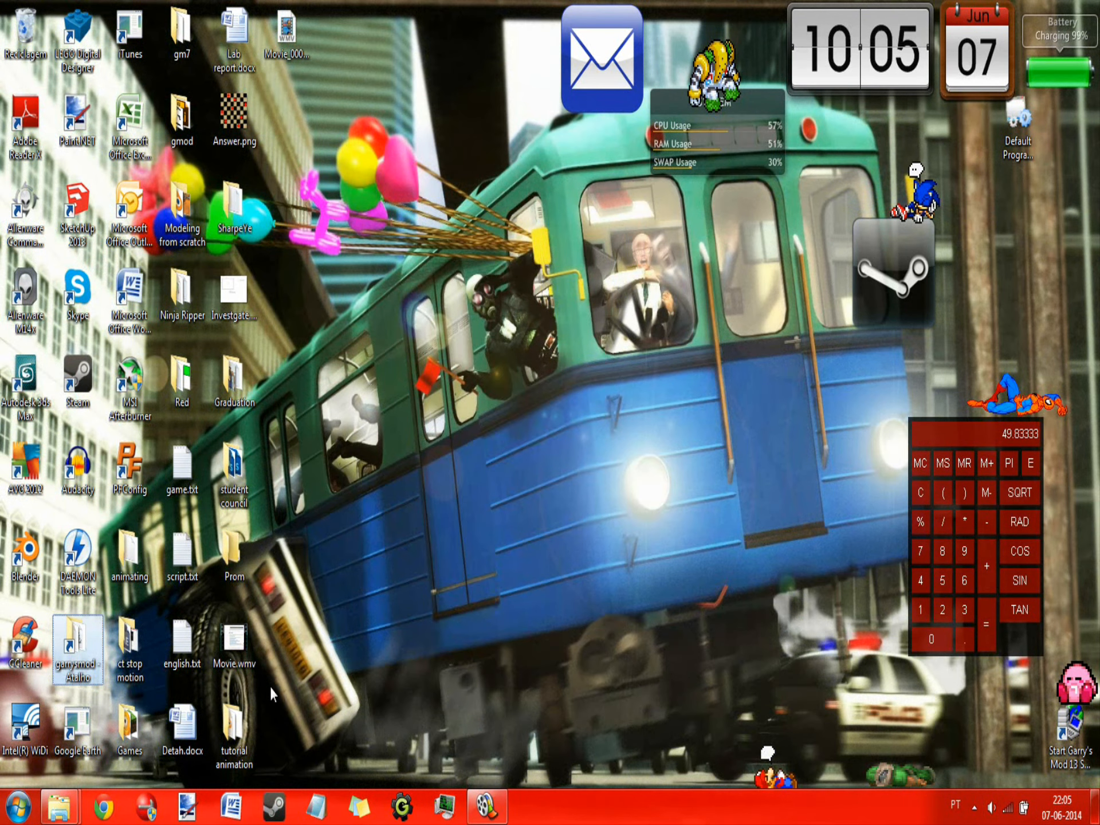
{"action": "right_click", "coordinate": [337, 217]}
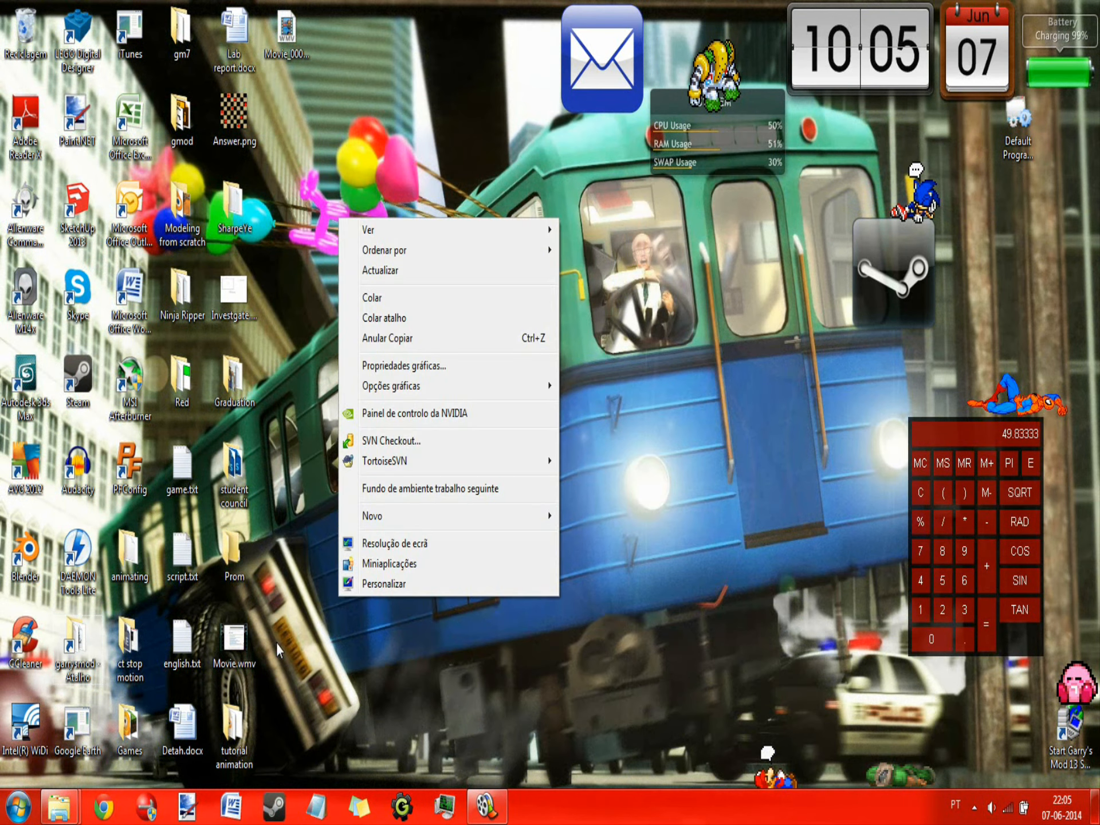
{"action": "left_click", "coordinate": [271, 649]}
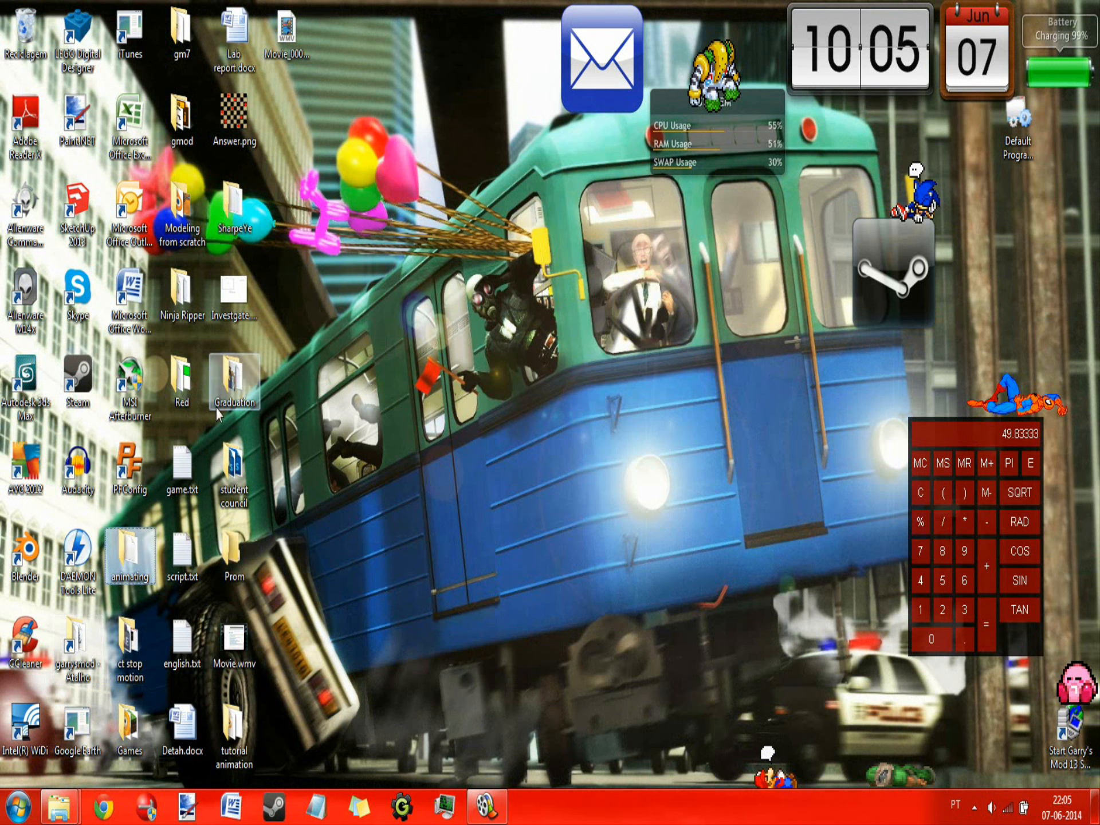
Open the 1911 folder in animating\crying far 3, preview the 1911.png texture and close the image viewer.
{"action": "double_click", "coordinate": [134, 565]}
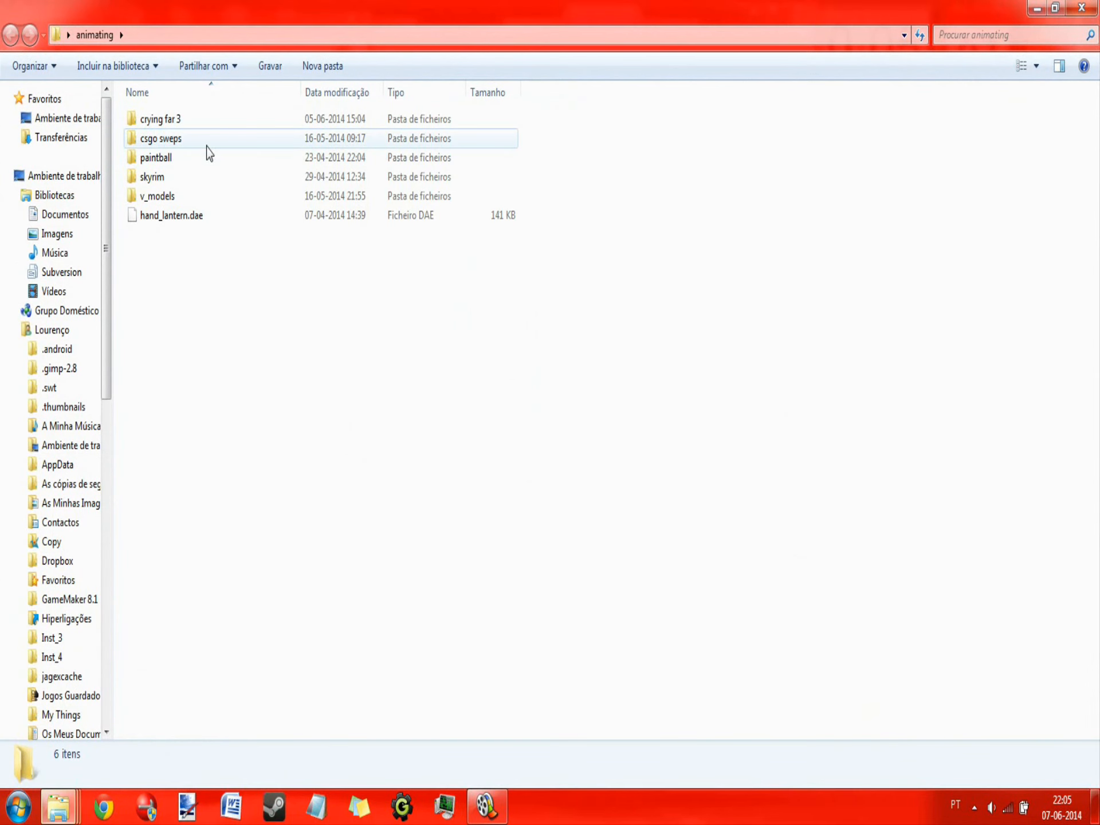
{"action": "left_click", "coordinate": [184, 122]}
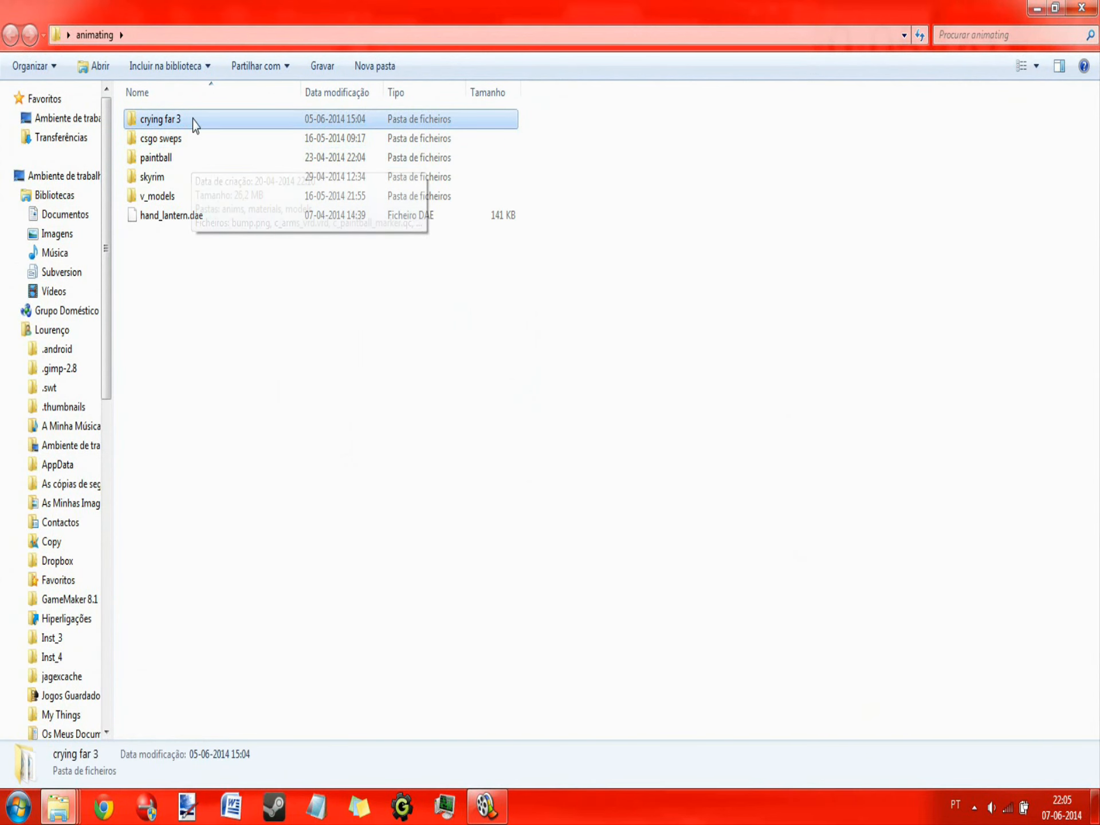
{"action": "double_click", "coordinate": [192, 121]}
{"action": "double_click", "coordinate": [206, 125]}
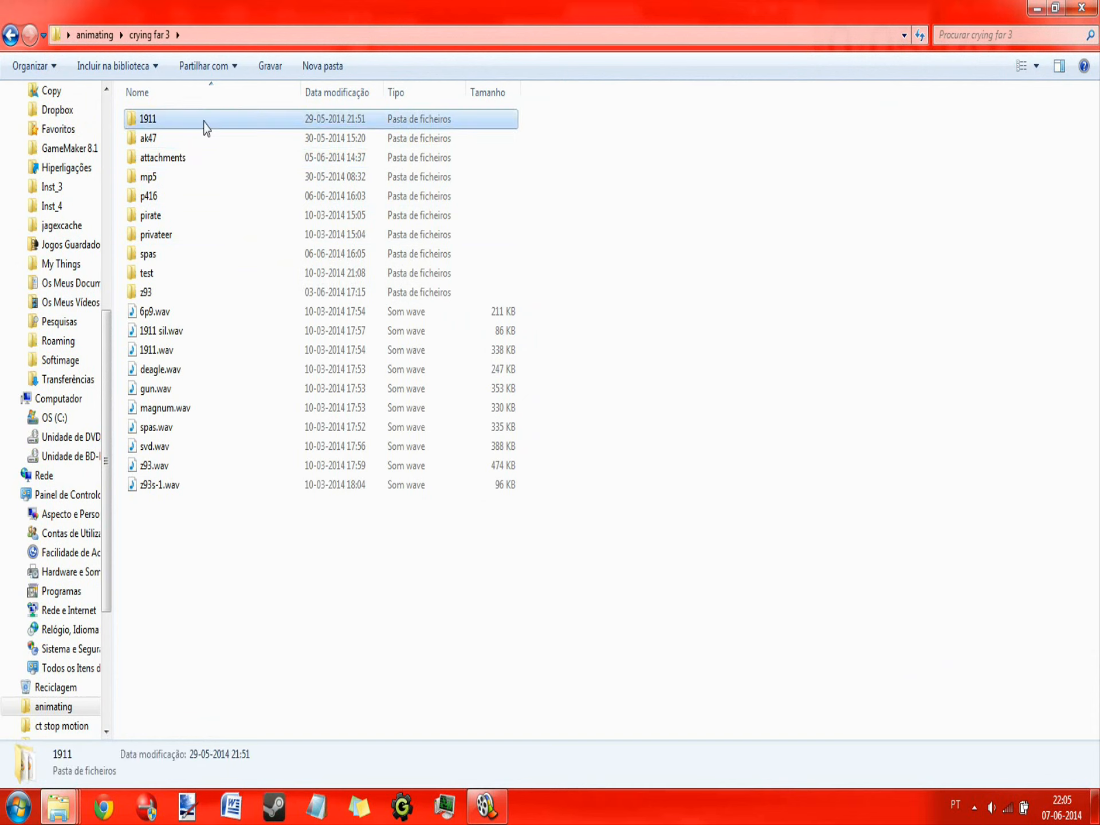
{"action": "double_click", "coordinate": [197, 138]}
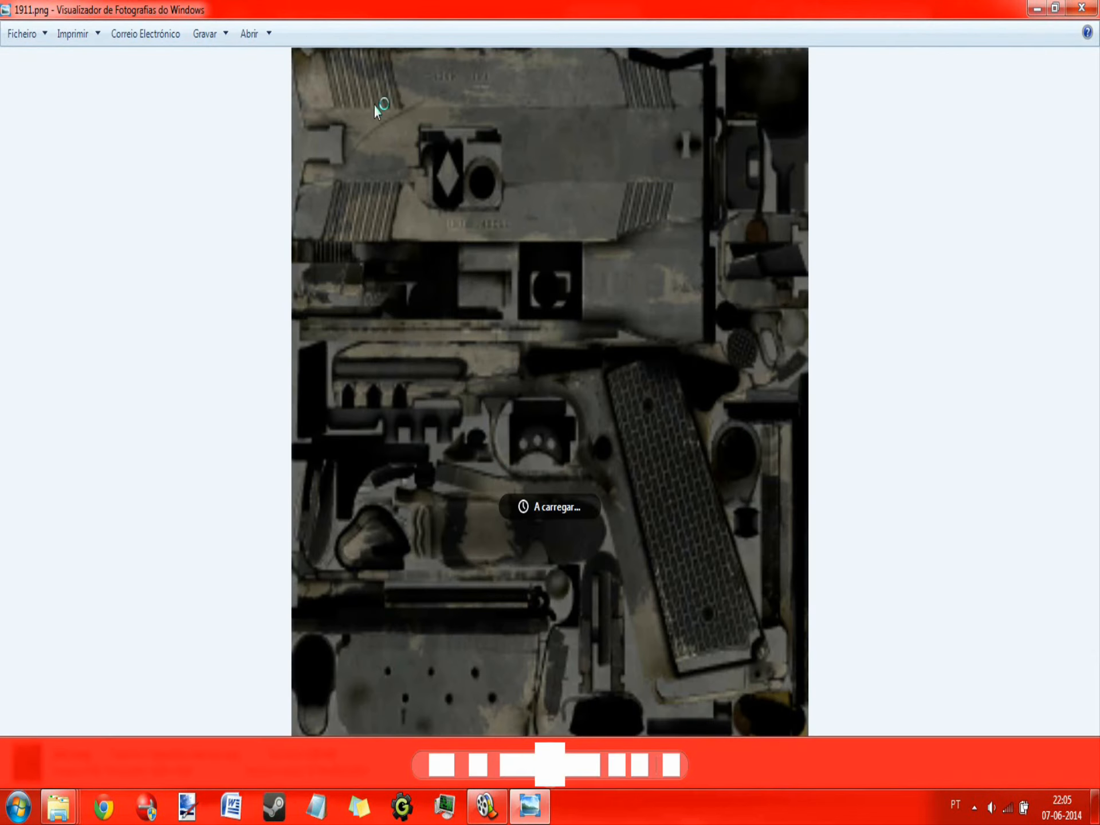
{"action": "key", "text": "alt+F4"}
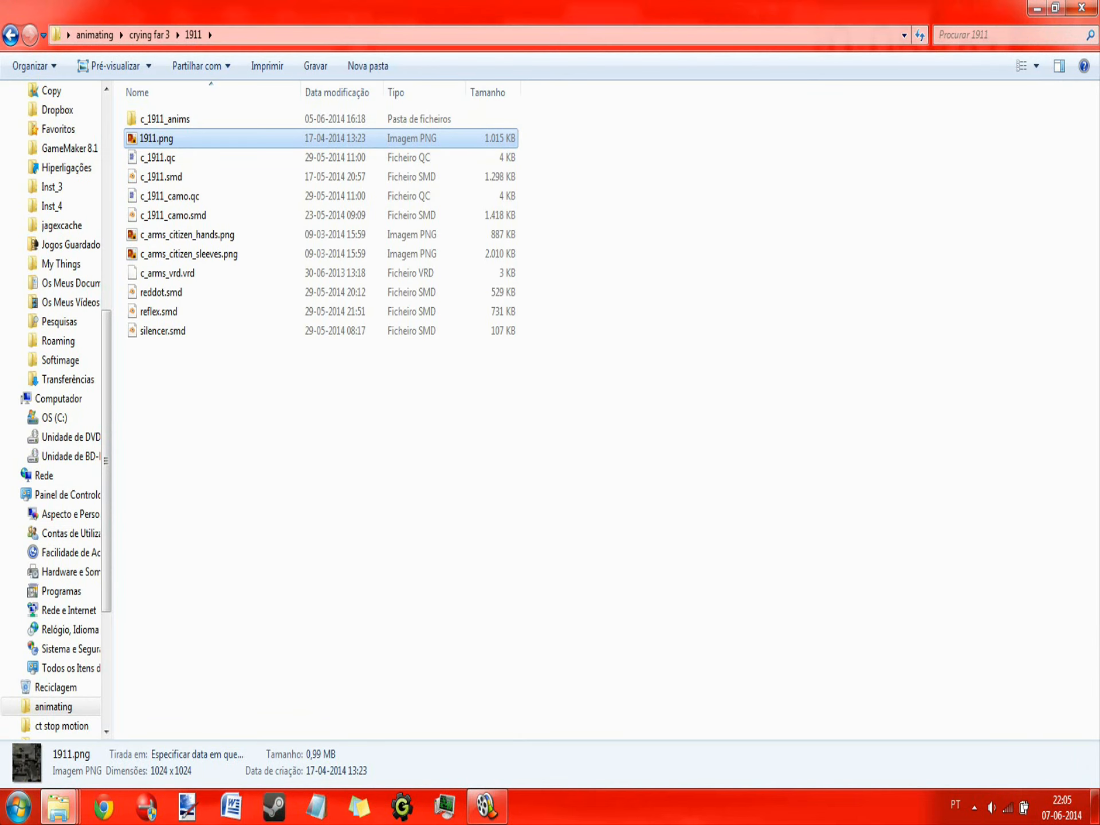
Launch VTFEdit and try to load 1911.png into it from the folder window.
{"action": "left_click", "coordinate": [19, 806]}
{"action": "left_click", "coordinate": [107, 401]}
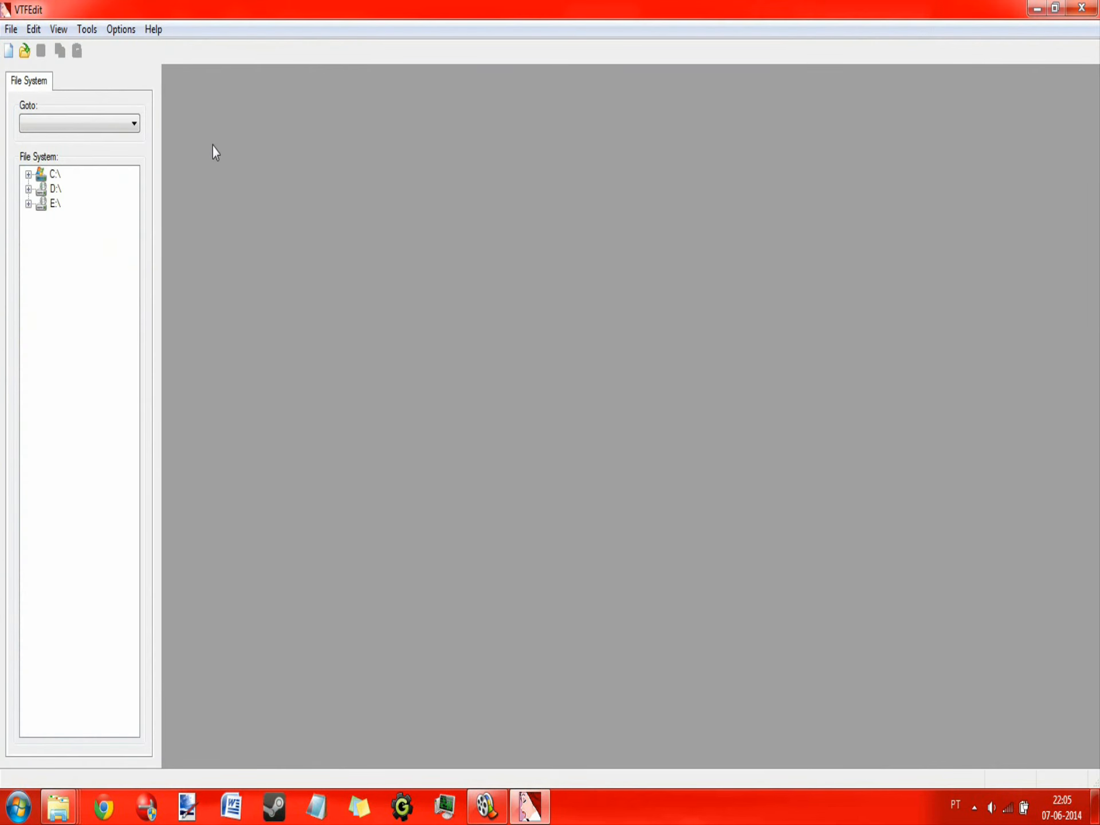
{"action": "key", "text": "alt+Tab"}
{"action": "left_click_drag", "start_coordinate": [217, 142], "coordinate": [315, 214]}
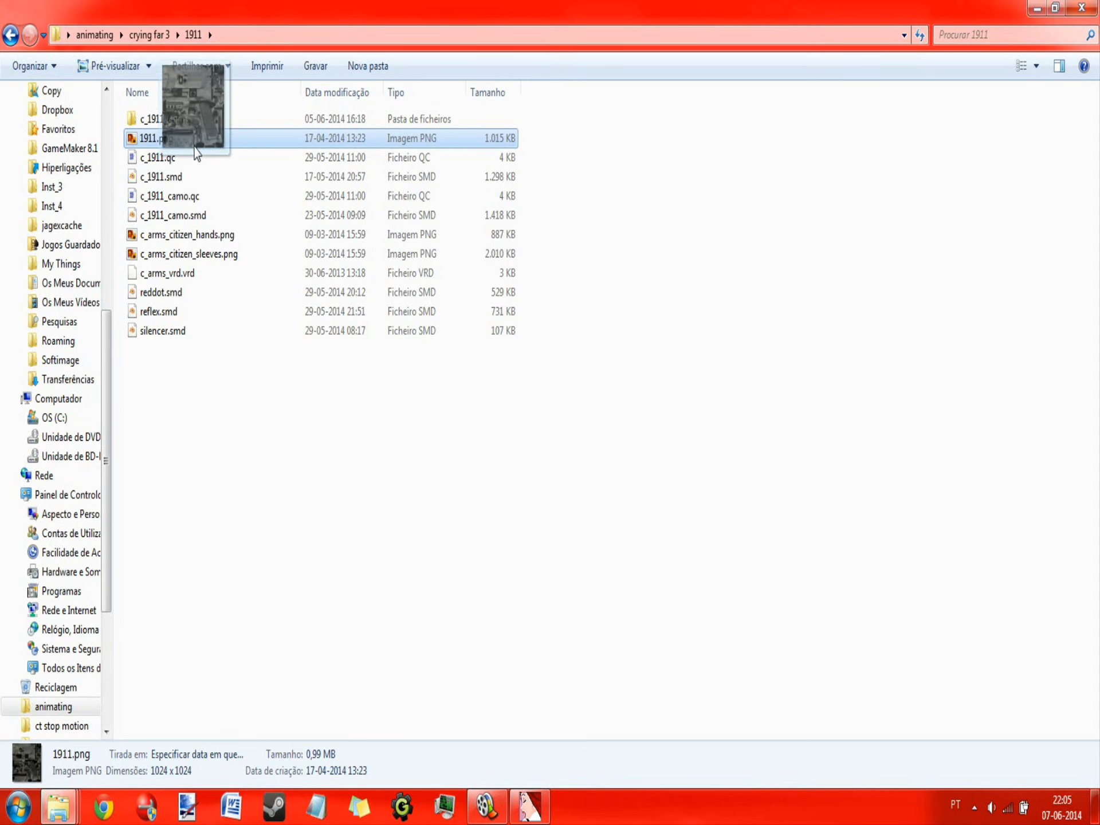
{"action": "left_click_drag", "start_coordinate": [186, 152], "coordinate": [172, 140]}
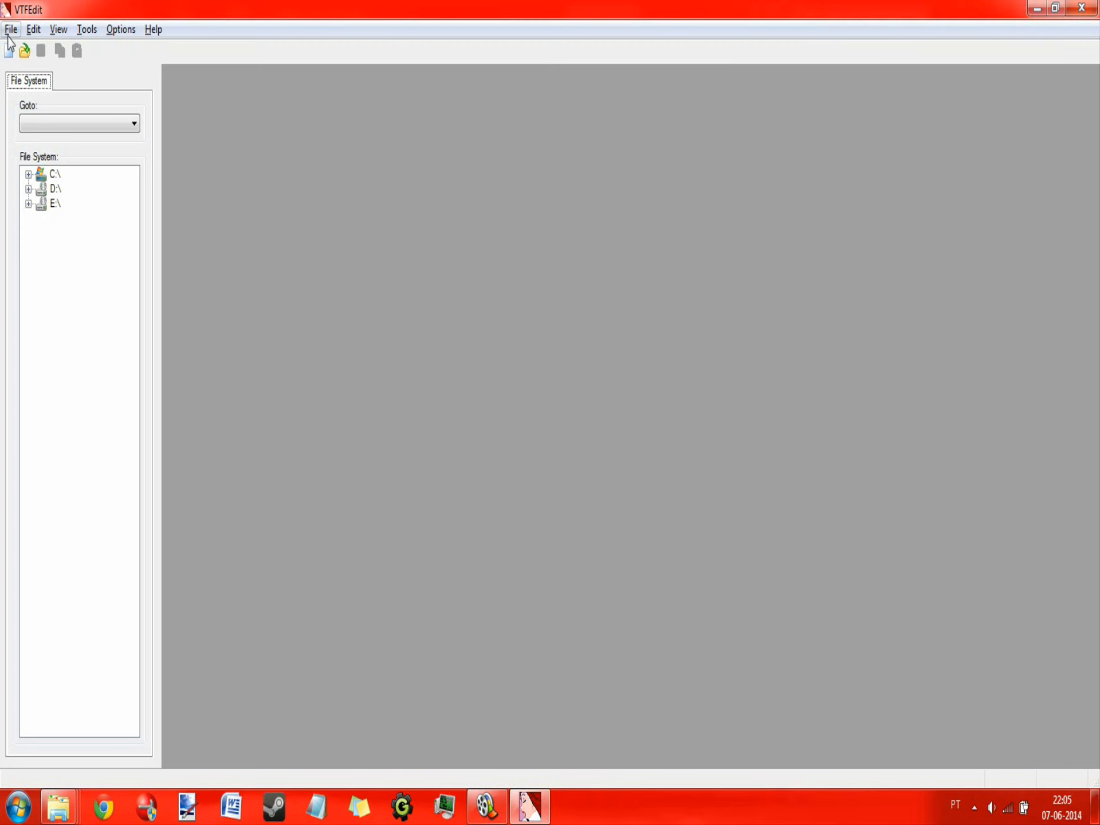
Start a file import in VTFEdit and copy the path of the 1911 folder from its Explorer window.
{"action": "left_click", "coordinate": [10, 30]}
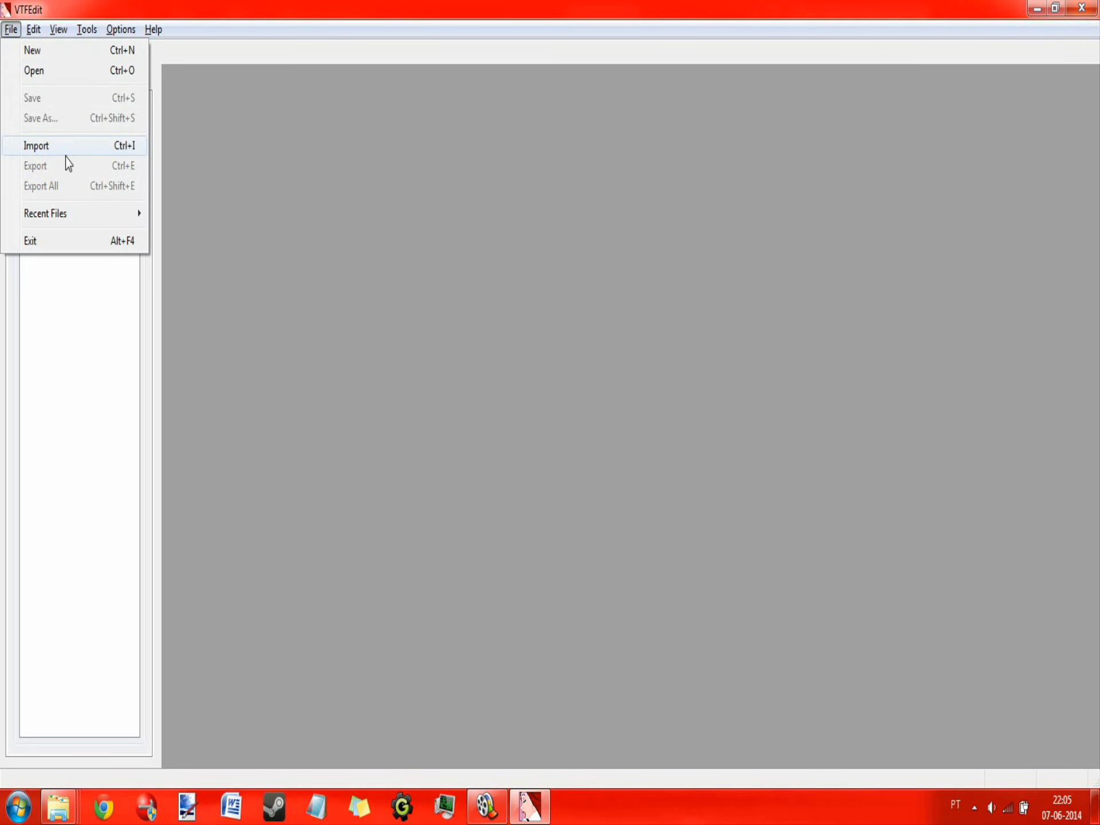
{"action": "left_click", "coordinate": [49, 150]}
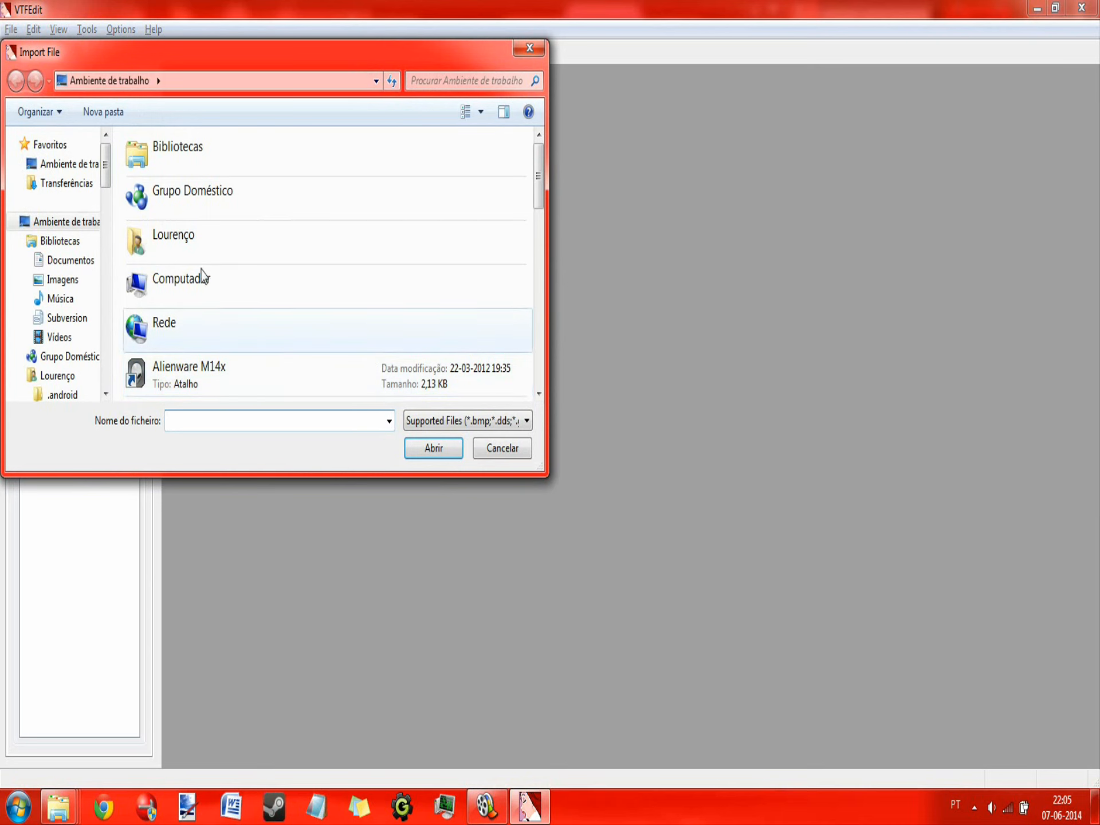
{"action": "key", "text": "alt+Tab"}
{"action": "key", "text": "alt+Tab"}
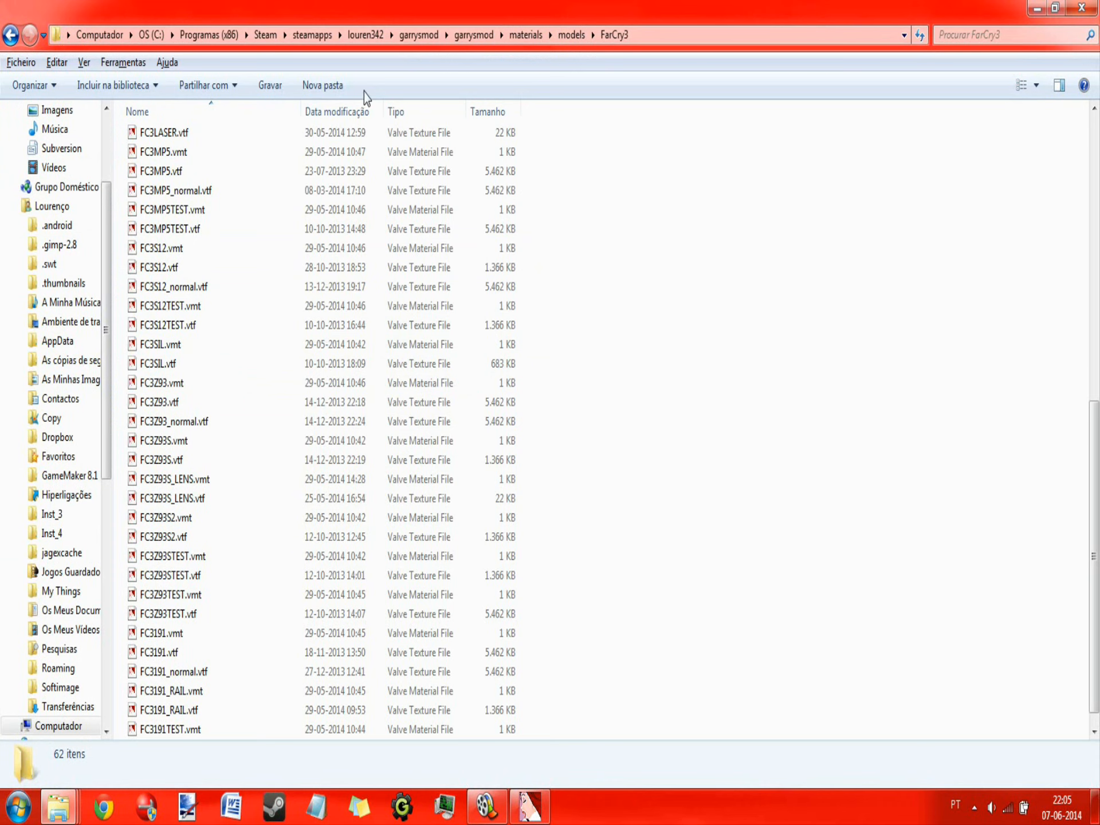
{"action": "mouse_move", "coordinate": [59, 806]}
{"action": "left_click", "coordinate": [344, 710]}
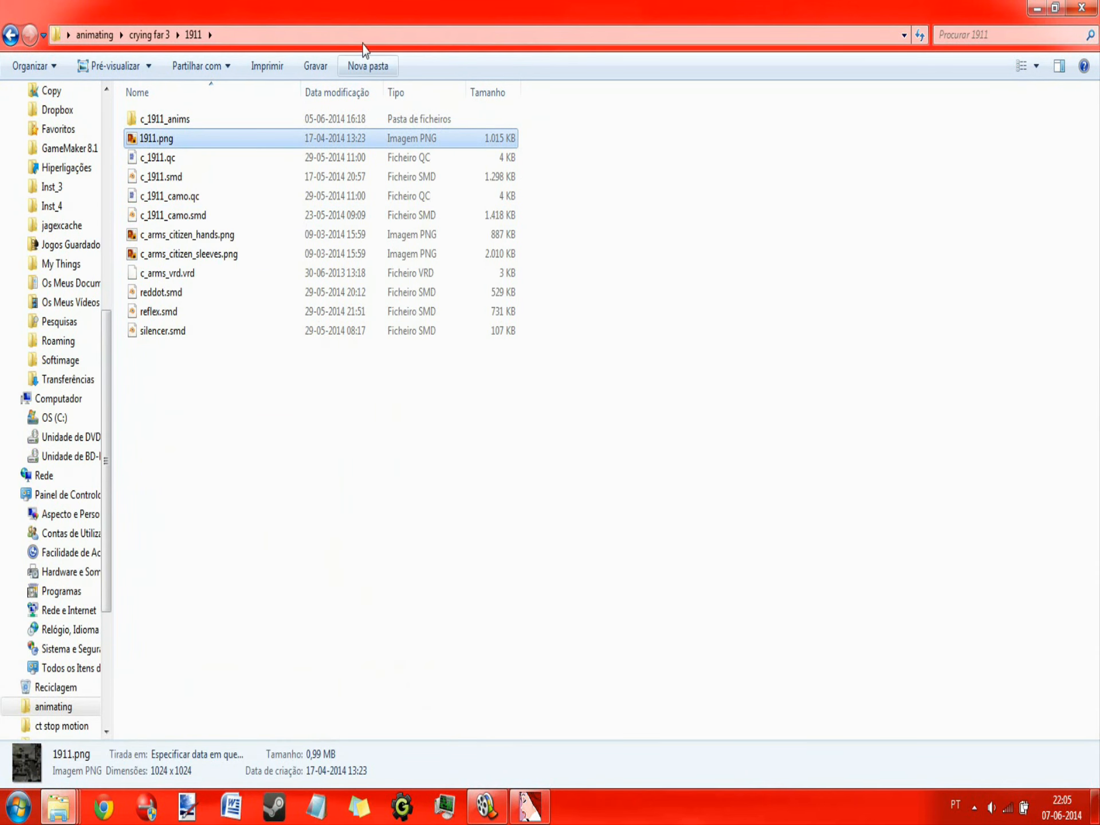
{"action": "left_click", "coordinate": [357, 37]}
{"action": "key", "text": "ctrl+c"}
{"action": "key", "text": "alt+Tab"}
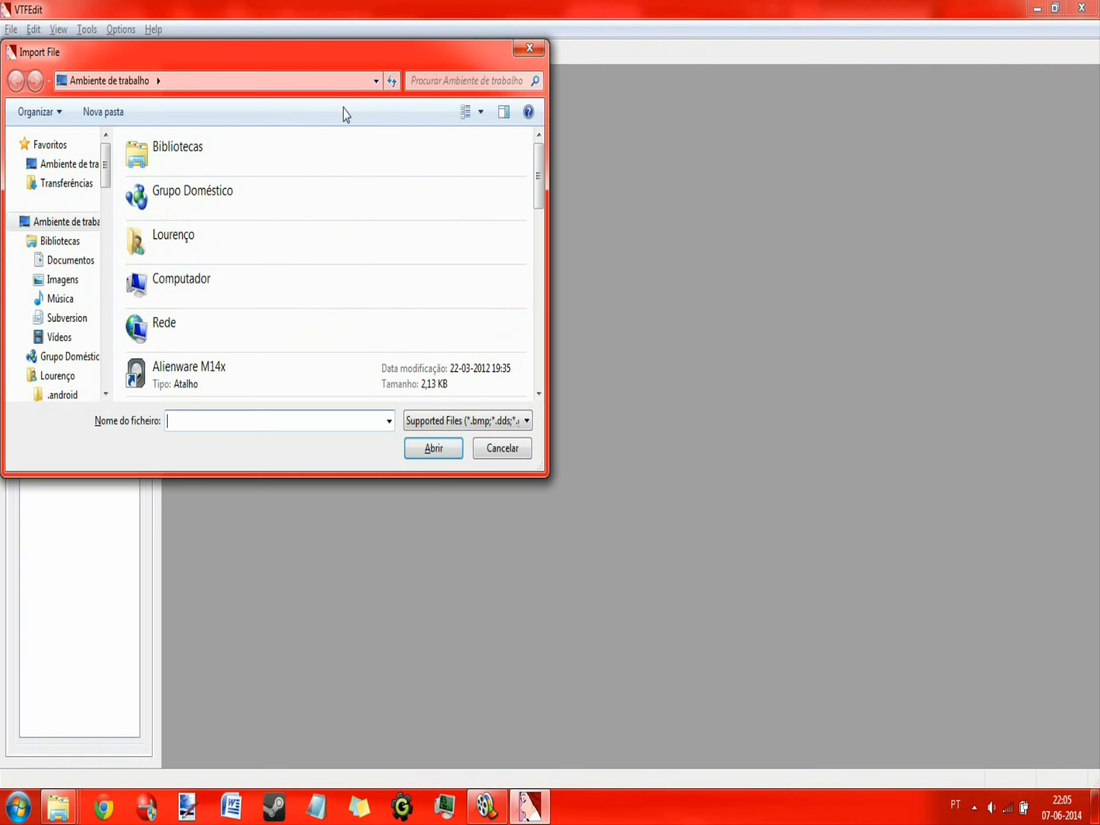
Go to the copied folder path in the import dialog and import 1911.png, accepting the existing VTF options.
{"action": "left_click", "coordinate": [332, 81]}
{"action": "key", "text": "ctrl+v"}
{"action": "key", "text": "Return"}
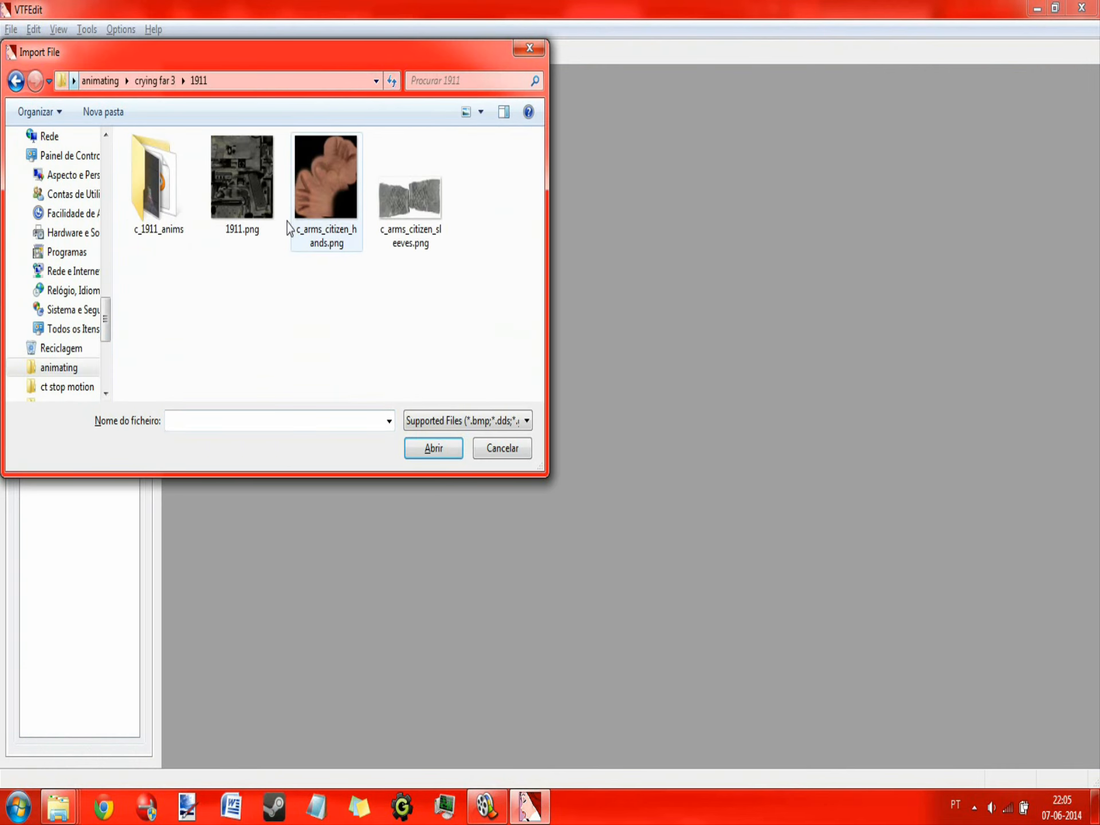
{"action": "double_click", "coordinate": [219, 197]}
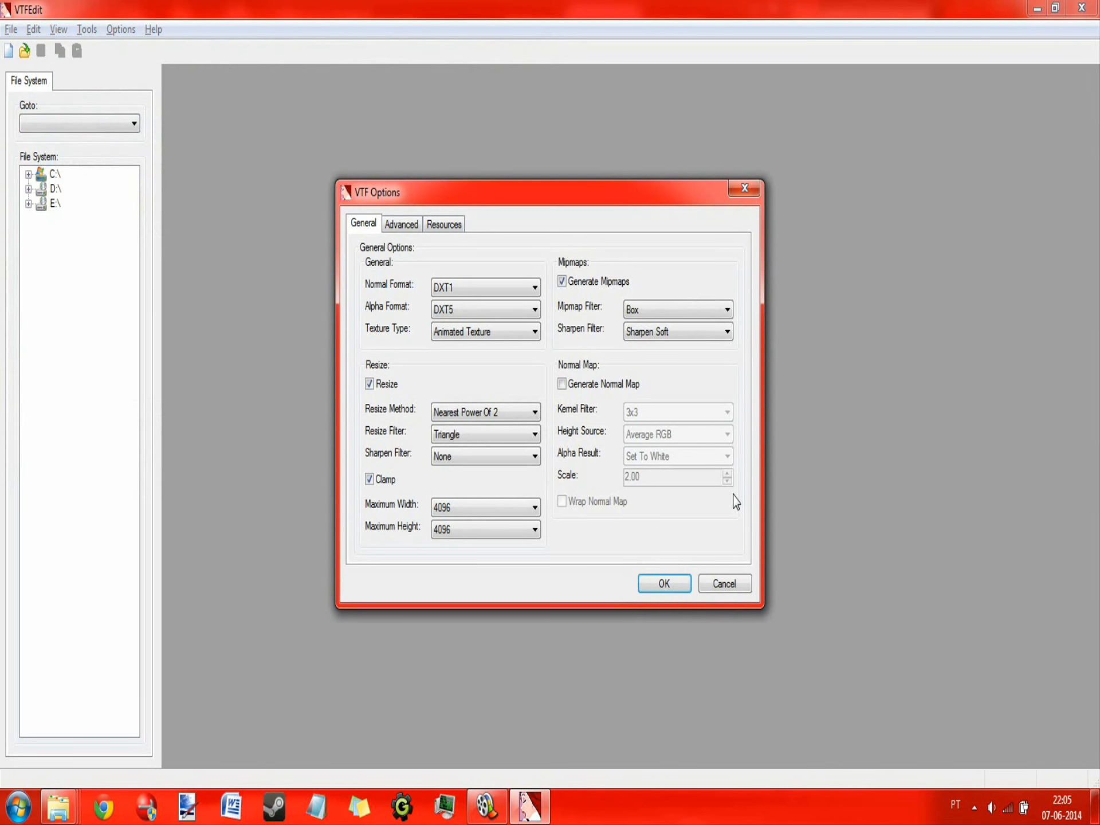
{"action": "left_click", "coordinate": [664, 583]}
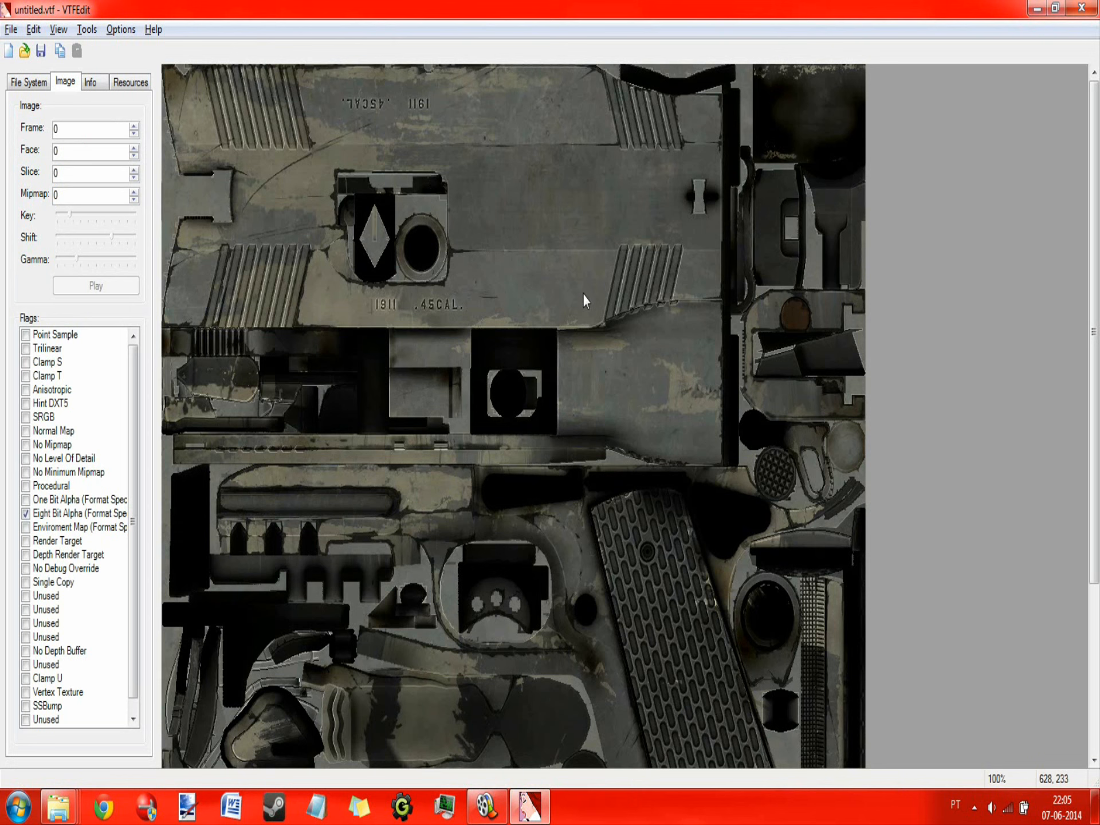
{"action": "left_click", "coordinate": [11, 29]}
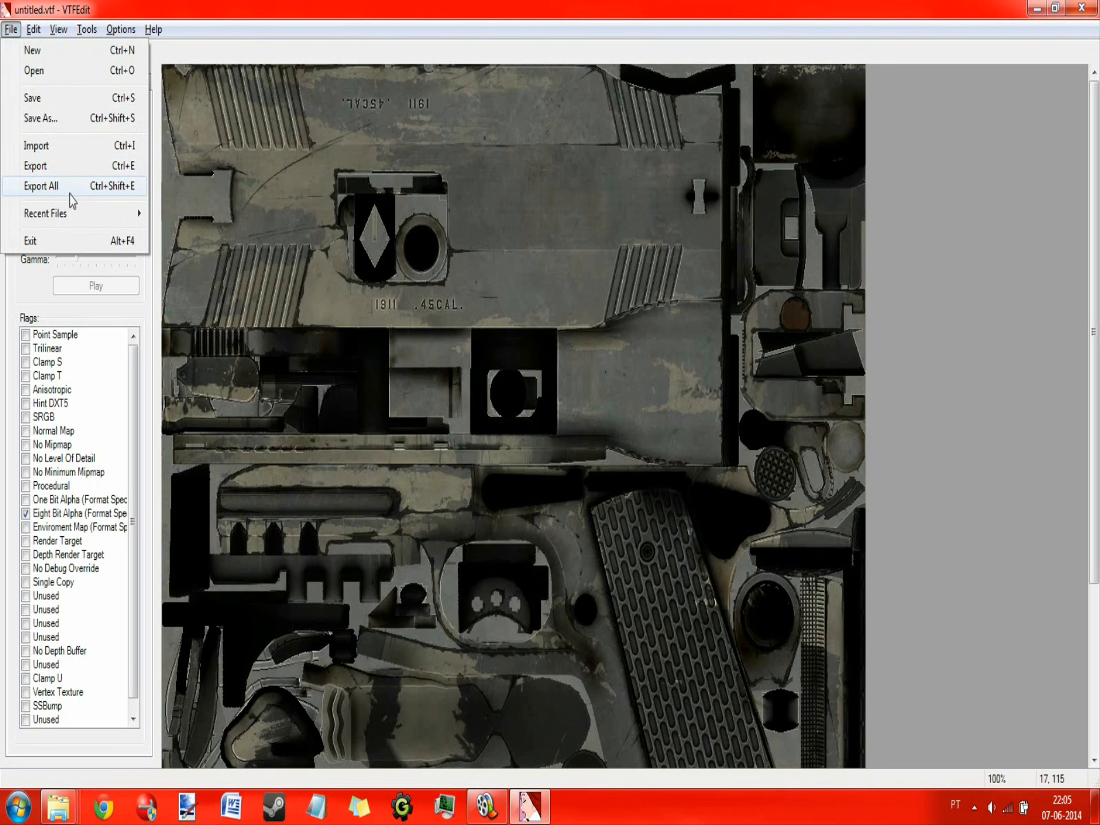
{"action": "left_click", "coordinate": [108, 170]}
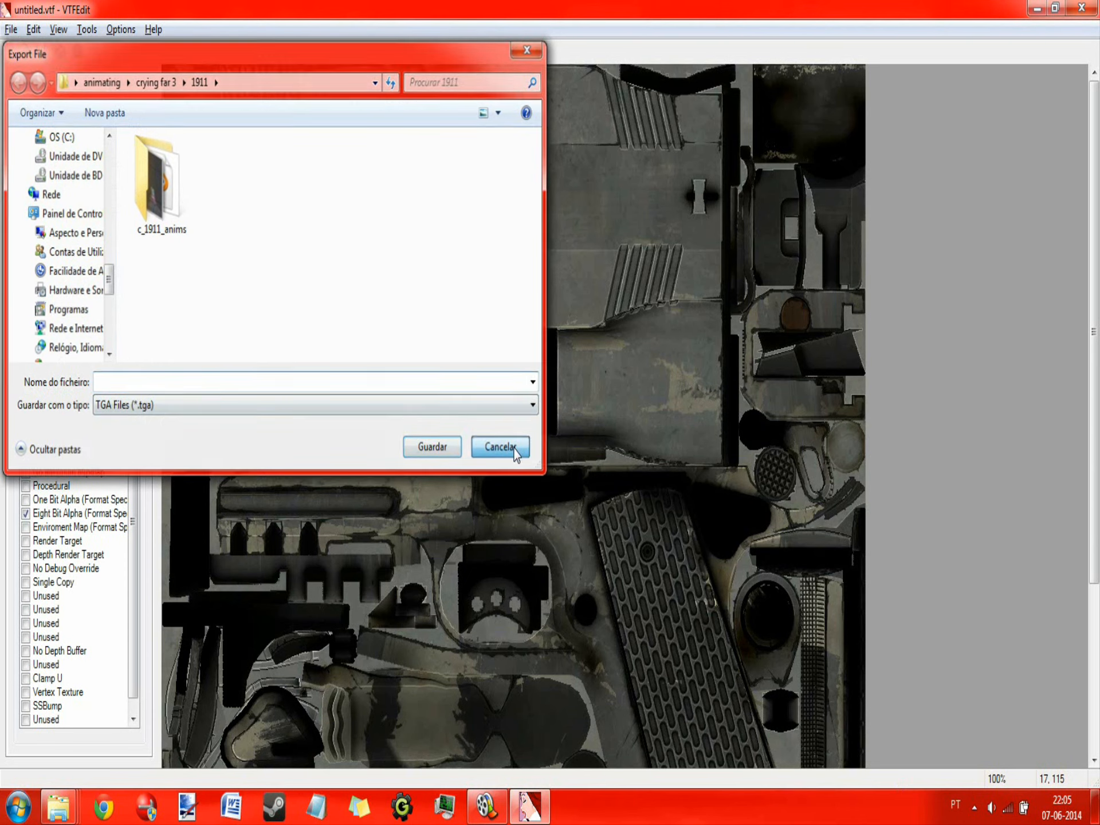
{"action": "left_click", "coordinate": [502, 448]}
Start saving the texture as a VTF file, choosing the desktop as the location and getting the file name ready for entry.
{"action": "left_click", "coordinate": [42, 52]}
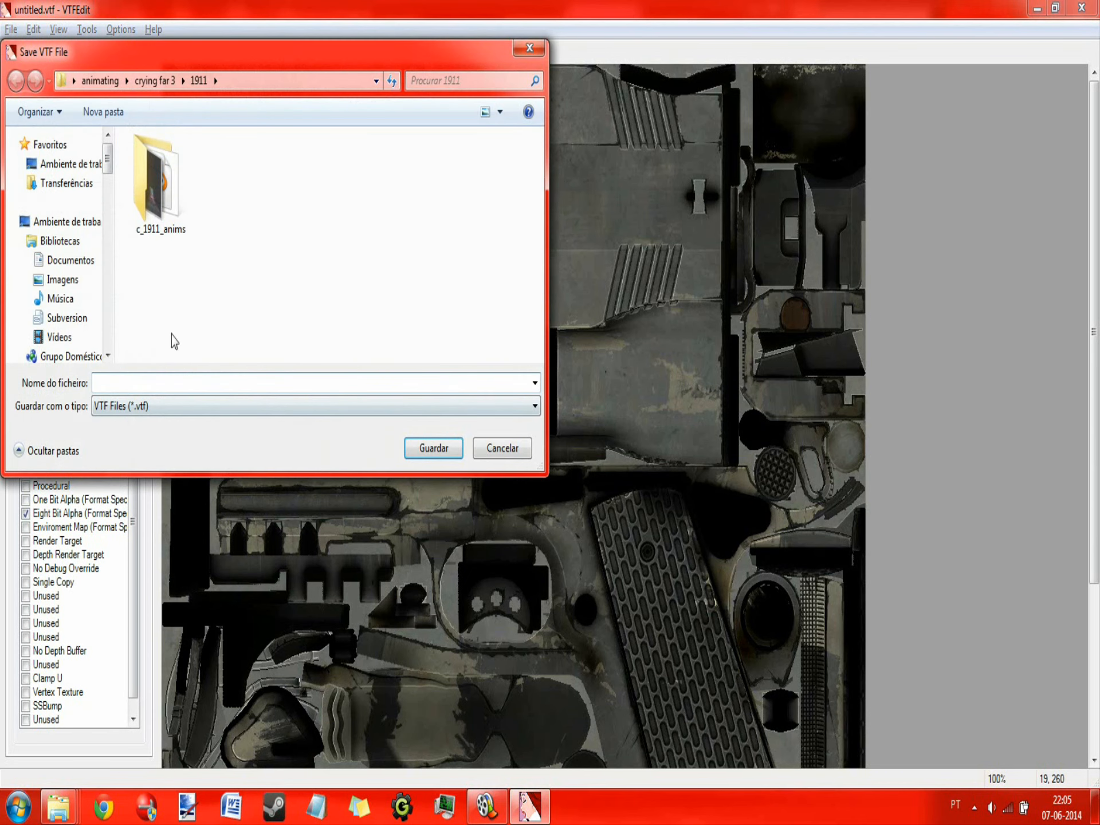
{"action": "left_click", "coordinate": [67, 164]}
{"action": "left_click", "coordinate": [201, 382]}
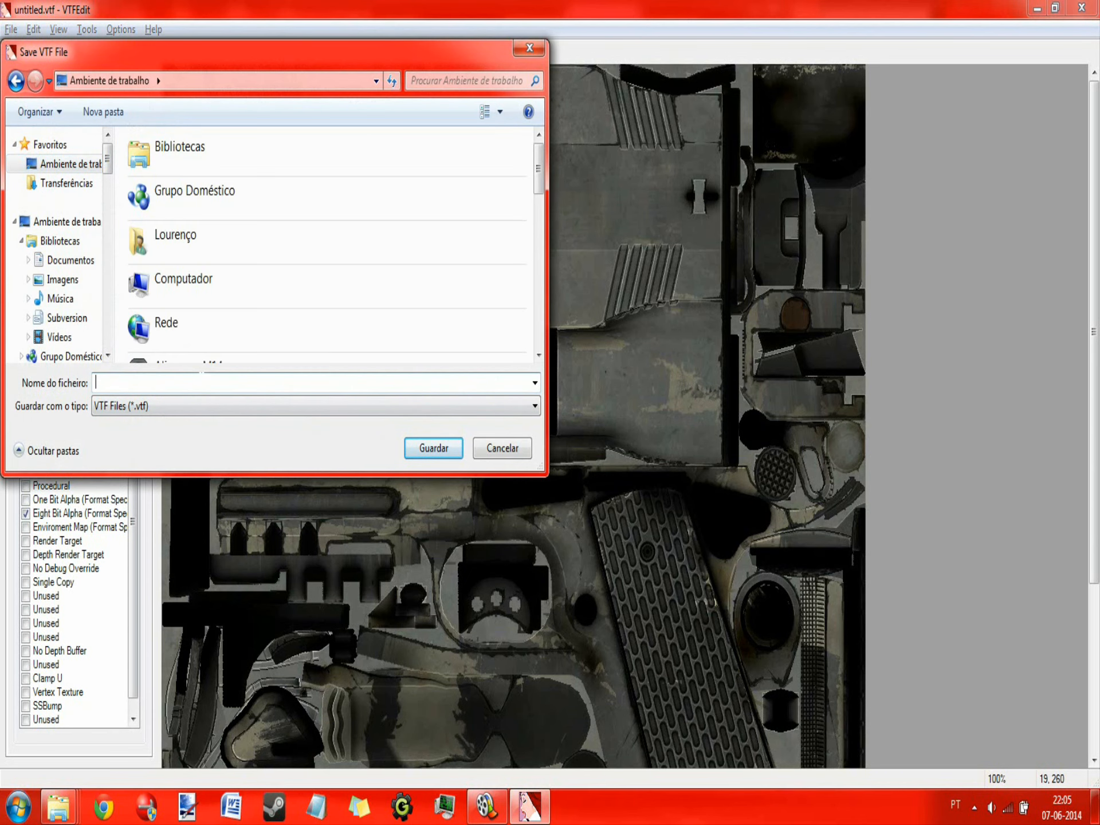
Switch to Blender by opening the recent file reload.blend from the tutorial animation project.
{"action": "key", "text": "super"}
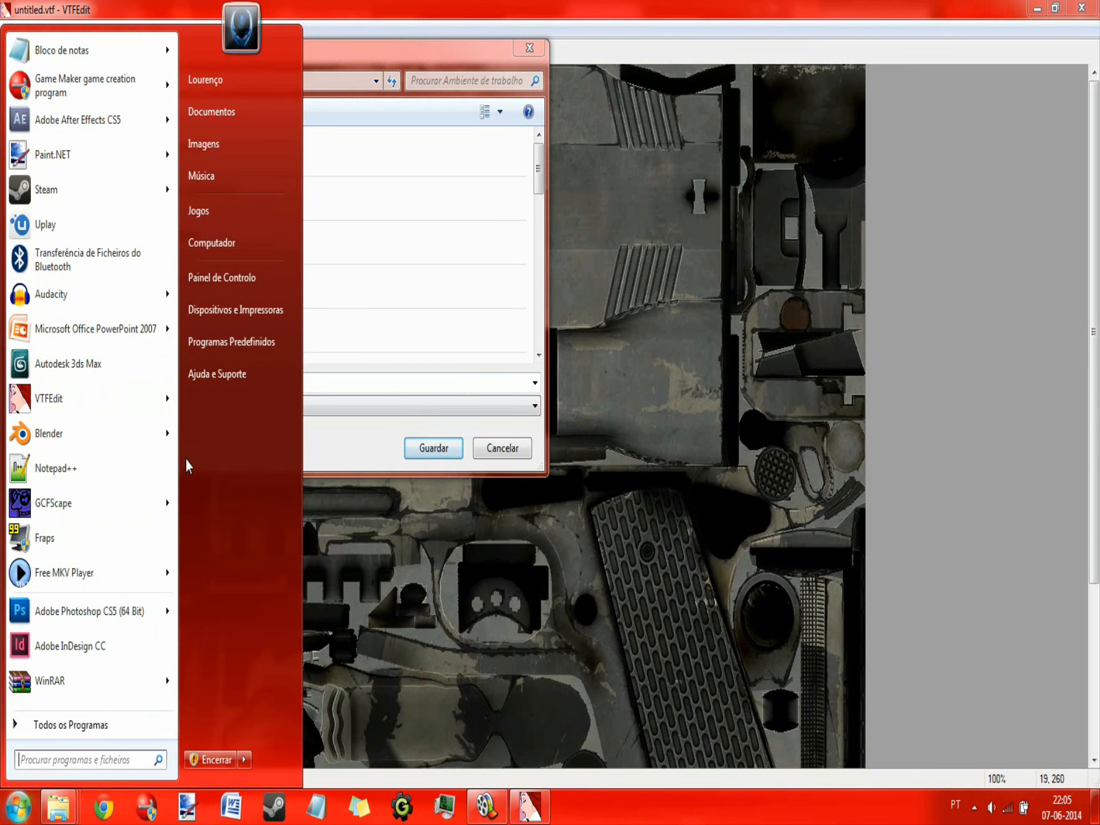
{"action": "mouse_move", "coordinate": [166, 434]}
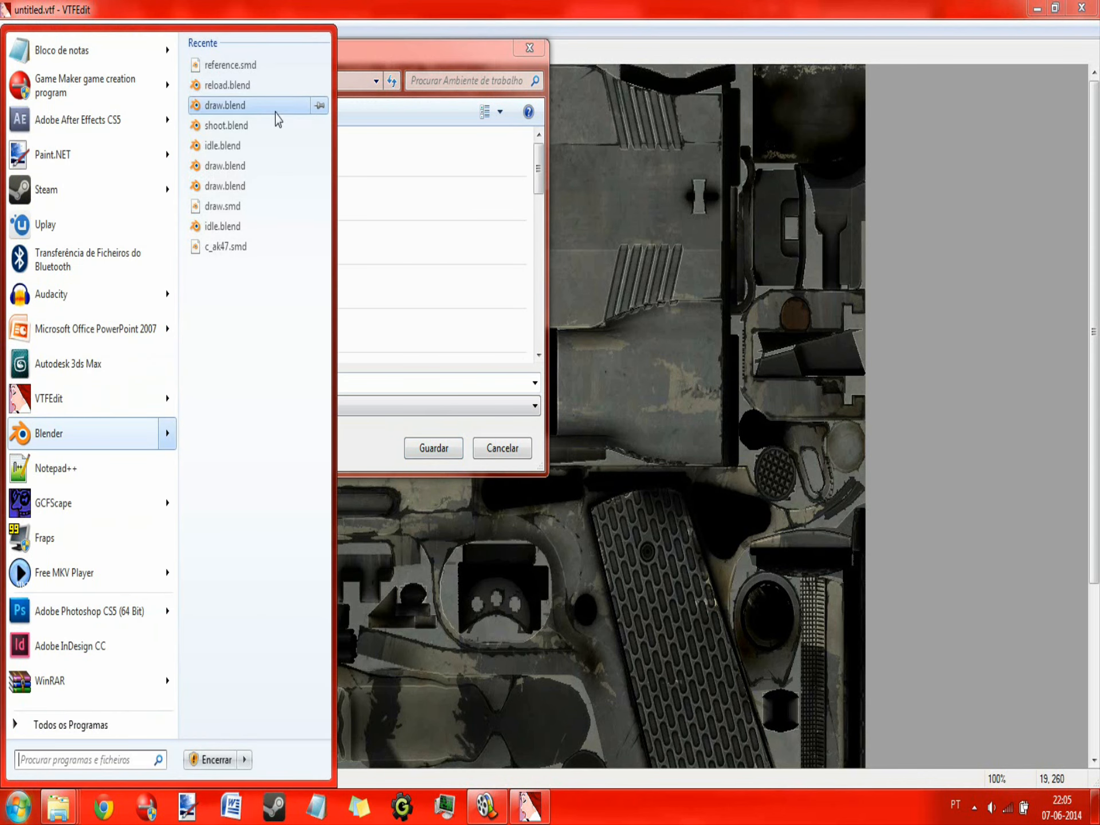
{"action": "left_click", "coordinate": [261, 86]}
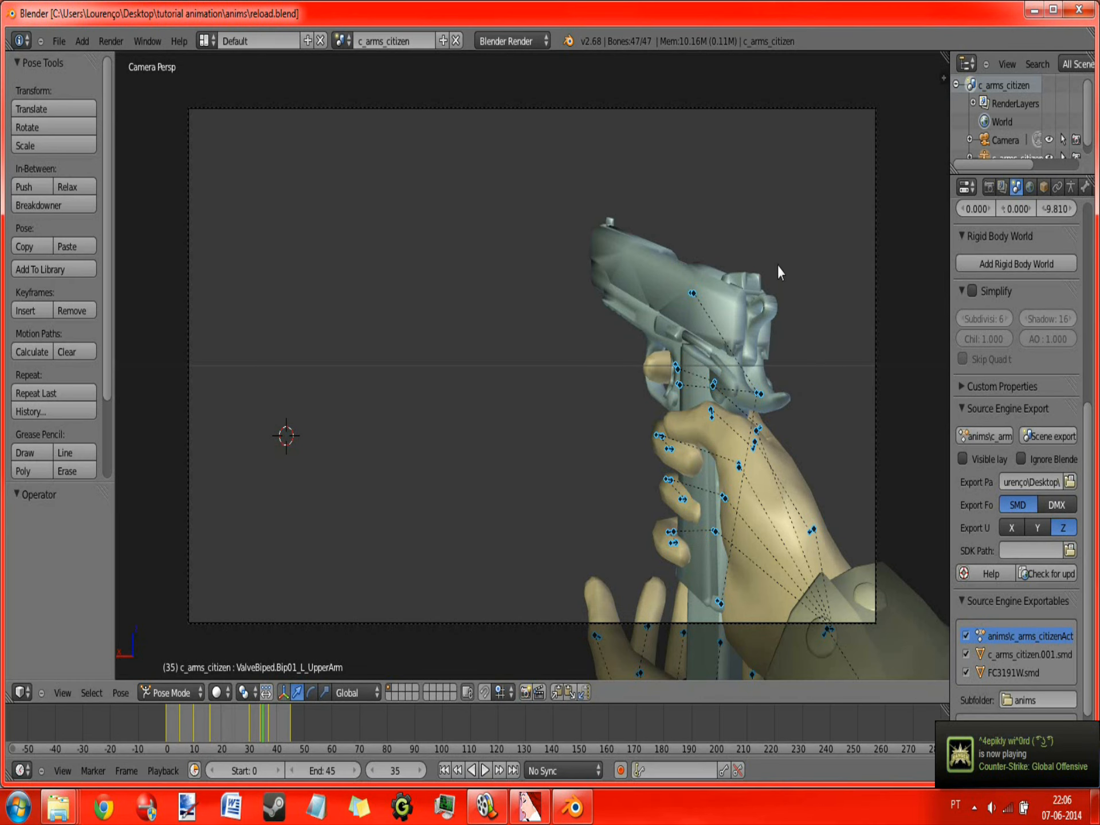
Look up the gun mesh's material name in Blender and save the texture on the desktop as FC3191.vtf.
{"action": "right_click", "coordinate": [699, 289]}
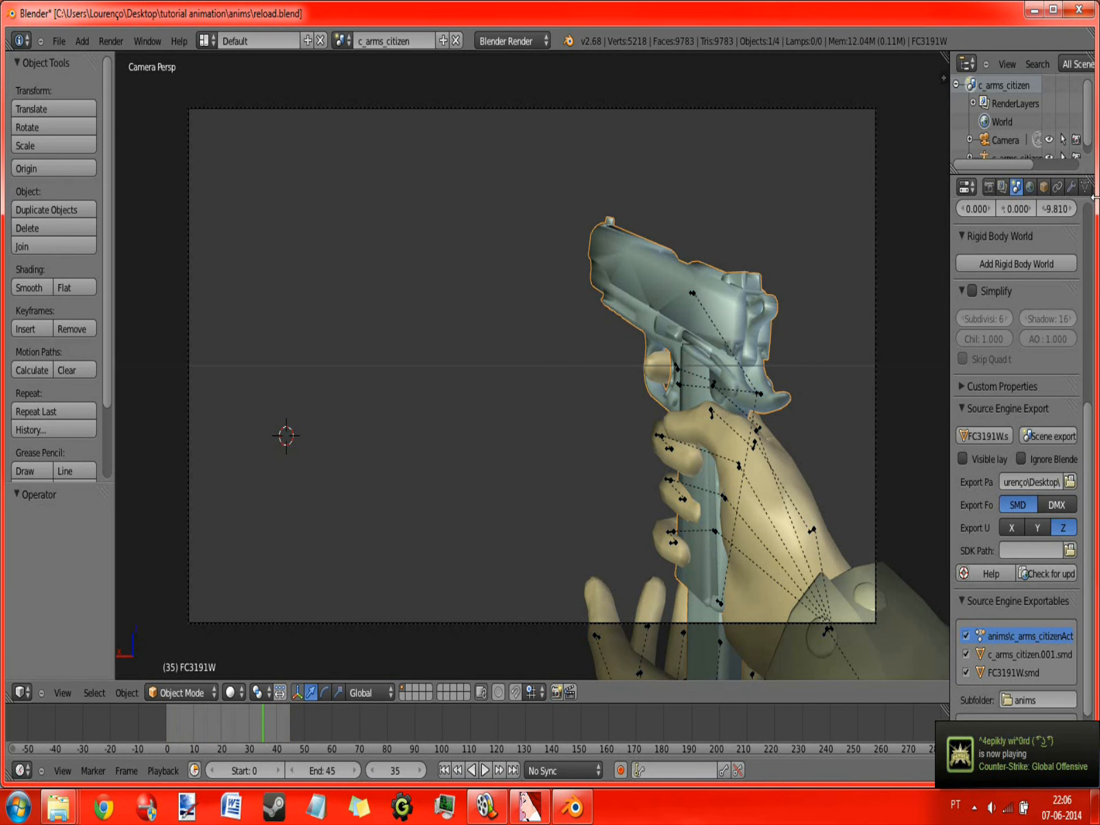
{"action": "left_click", "coordinate": [1094, 190]}
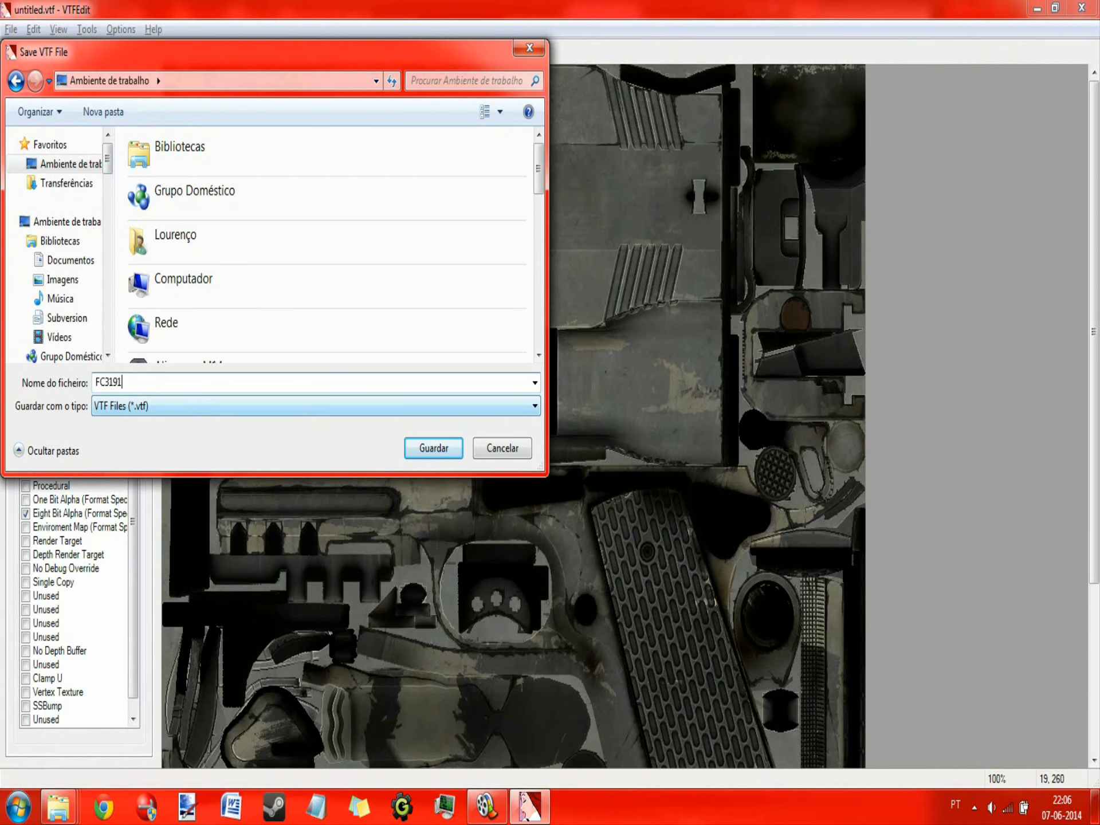
{"action": "key", "text": "Return"}
Open compile.qc in Notepad++ and check the $cdmaterials path near the start of the file, closing the editor when done.
{"action": "left_click", "coordinate": [12, 803]}
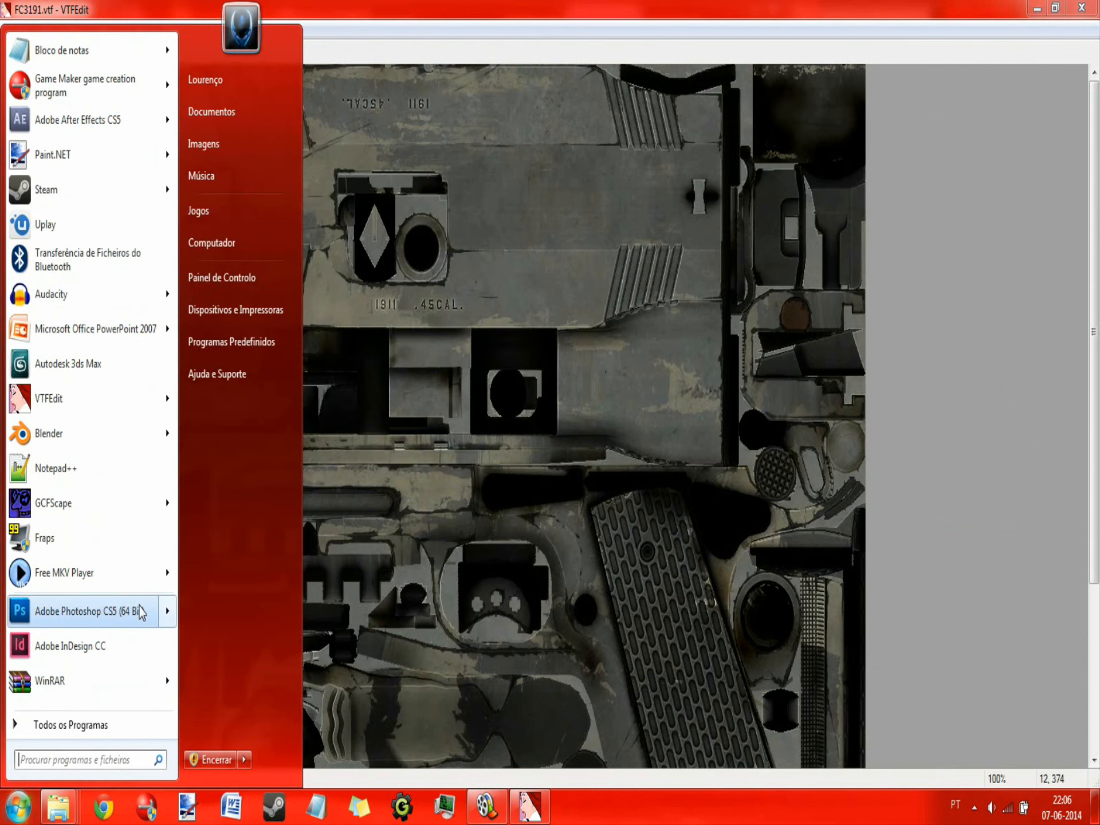
{"action": "left_click", "coordinate": [165, 474]}
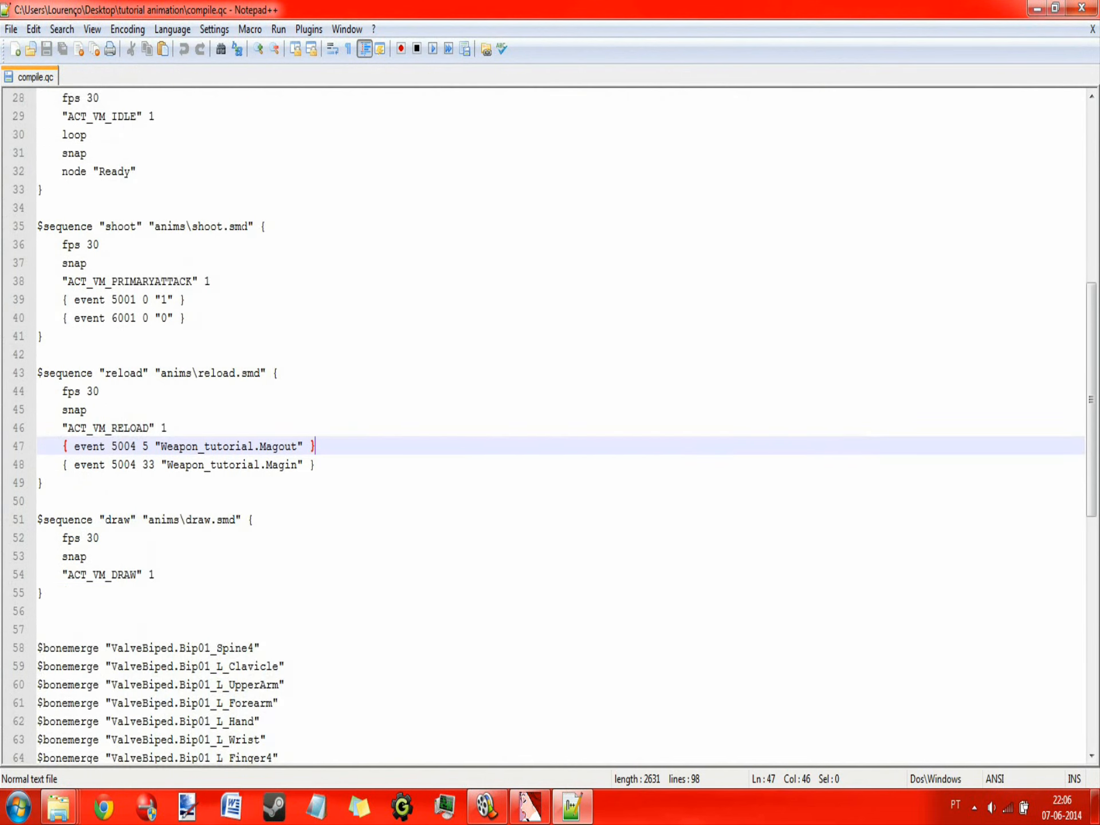
{"action": "scroll", "coordinate": [268, 421], "scroll_direction": "up", "scroll_amount": 9}
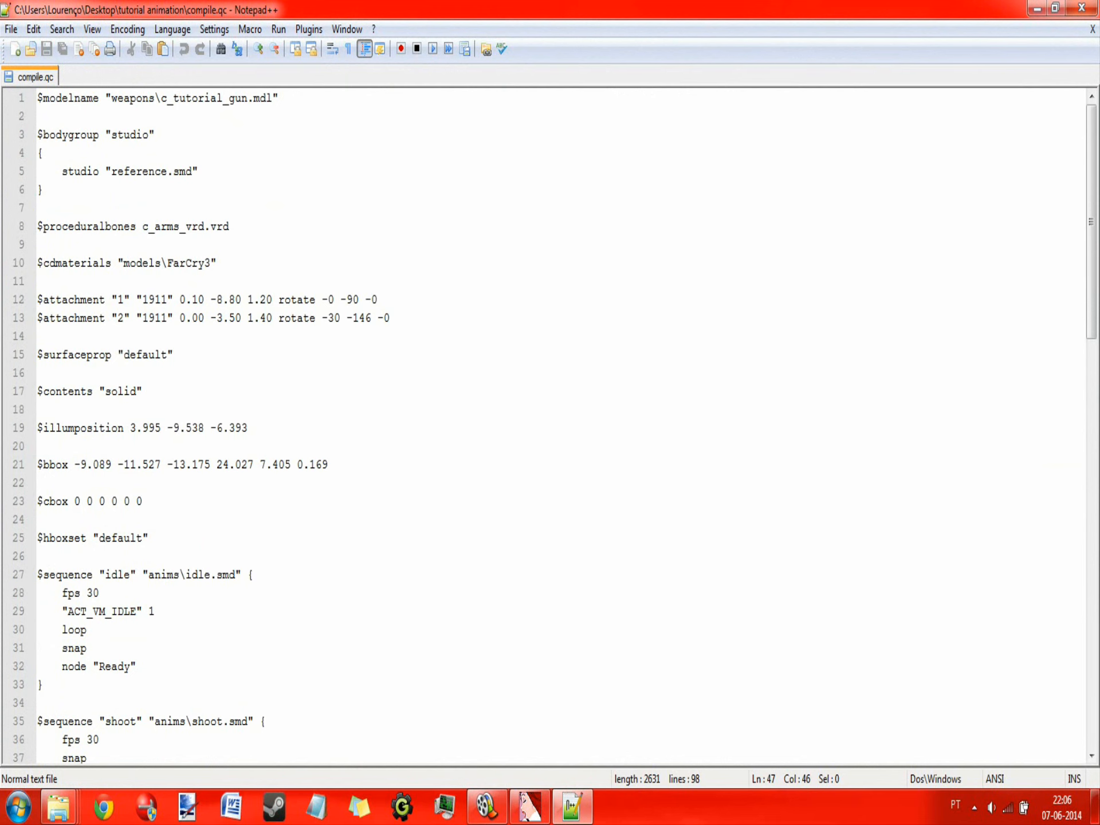
{"action": "left_click", "coordinate": [235, 207]}
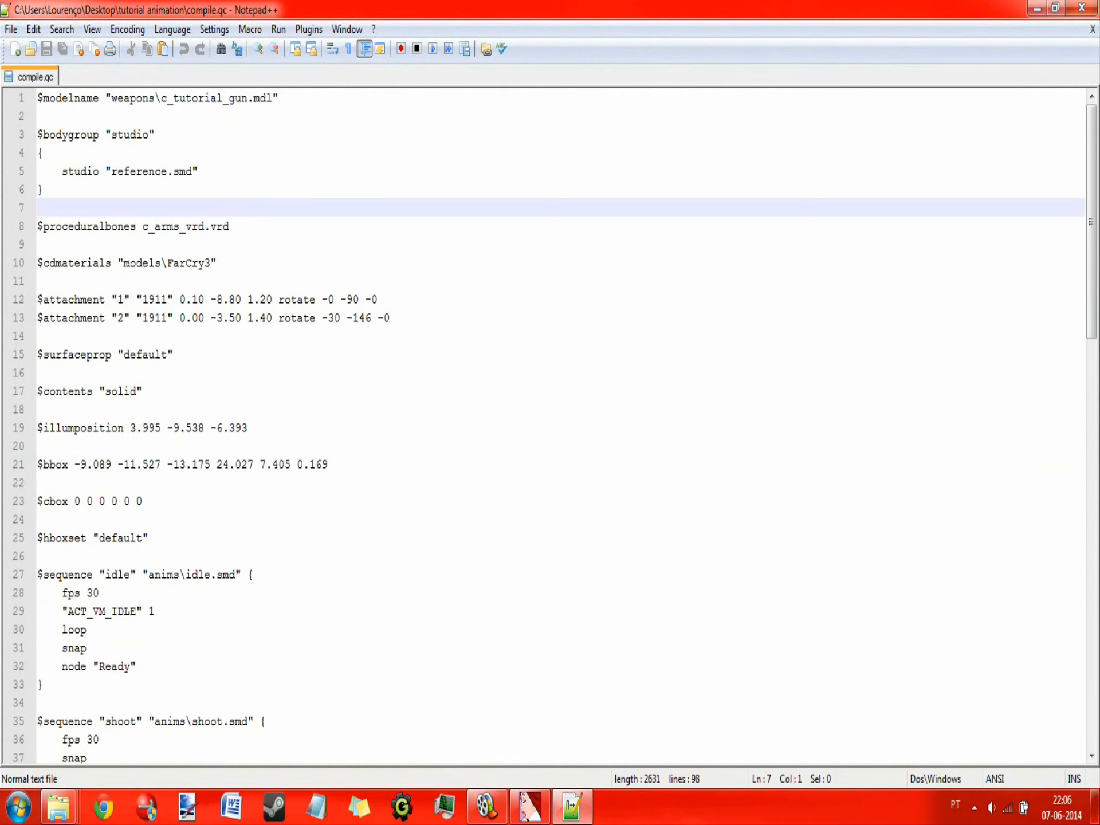
{"action": "left_click", "coordinate": [130, 263]}
{"action": "key", "text": "alt+F4"}
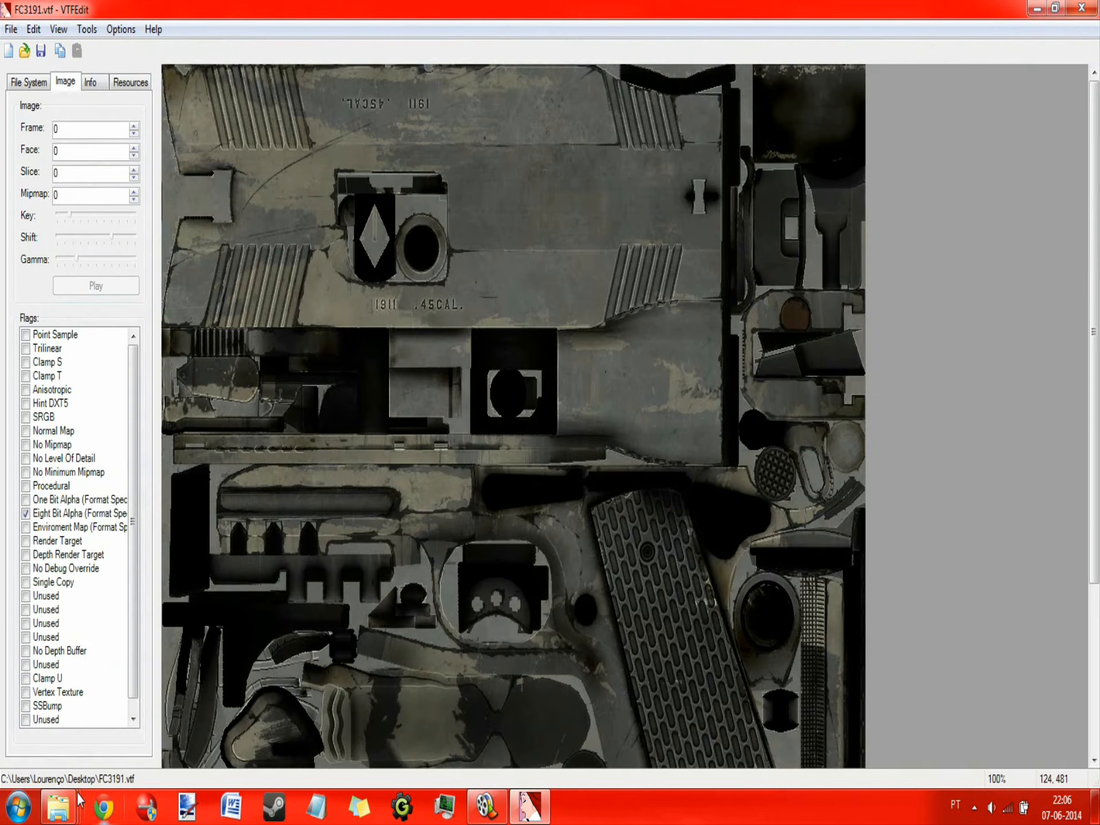
View the existing FC3191.vtf in Garry's Mod's materials\models\FarCry3 folder and remove the new FC3191.vtf from the desktop.
{"action": "left_click", "coordinate": [65, 803]}
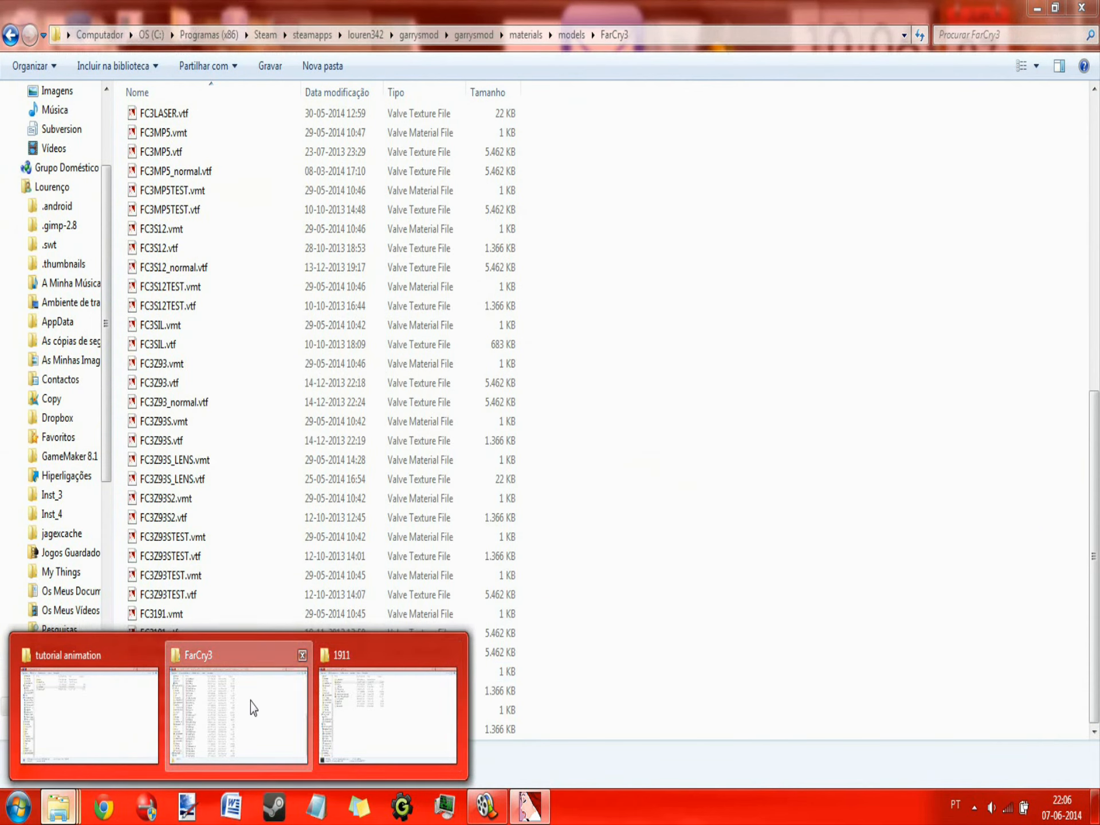
{"action": "left_click", "coordinate": [253, 706]}
{"action": "scroll", "coordinate": [363, 393], "scroll_direction": "up", "scroll_amount": 3}
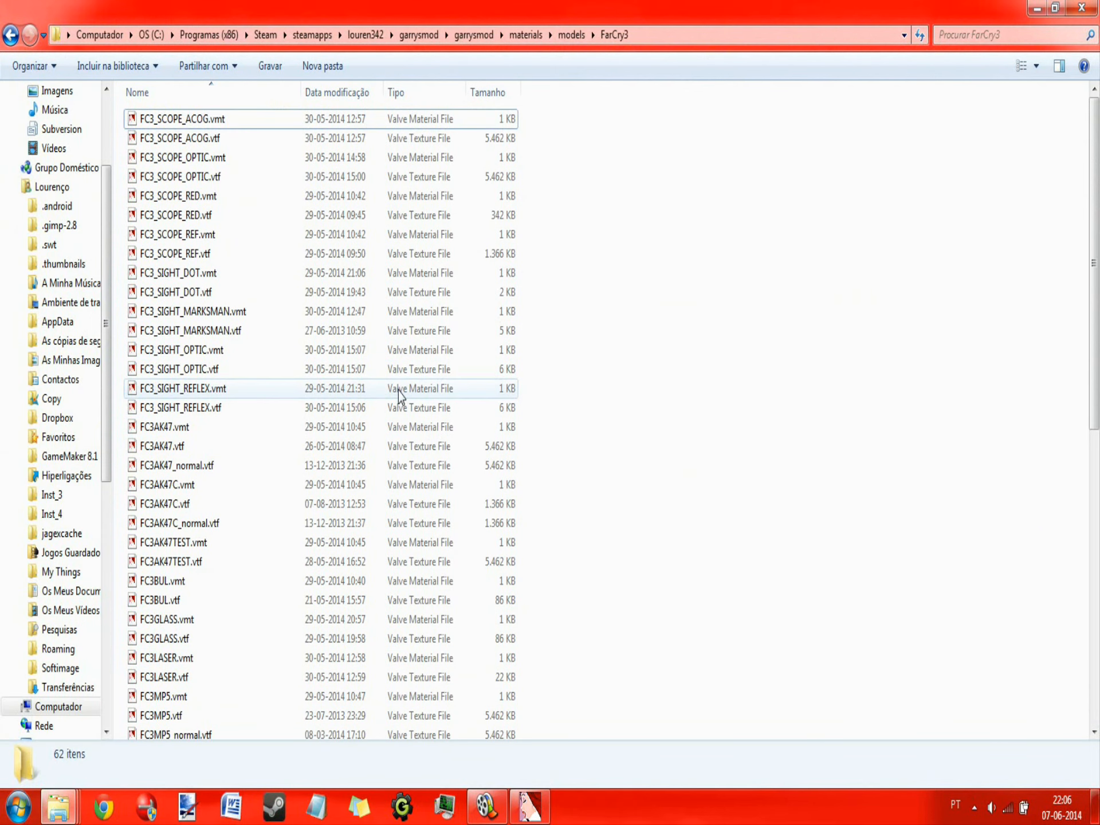
{"action": "scroll", "coordinate": [392, 417], "scroll_direction": "down", "scroll_amount": 8}
{"action": "scroll", "coordinate": [201, 260], "scroll_direction": "down", "scroll_amount": 2}
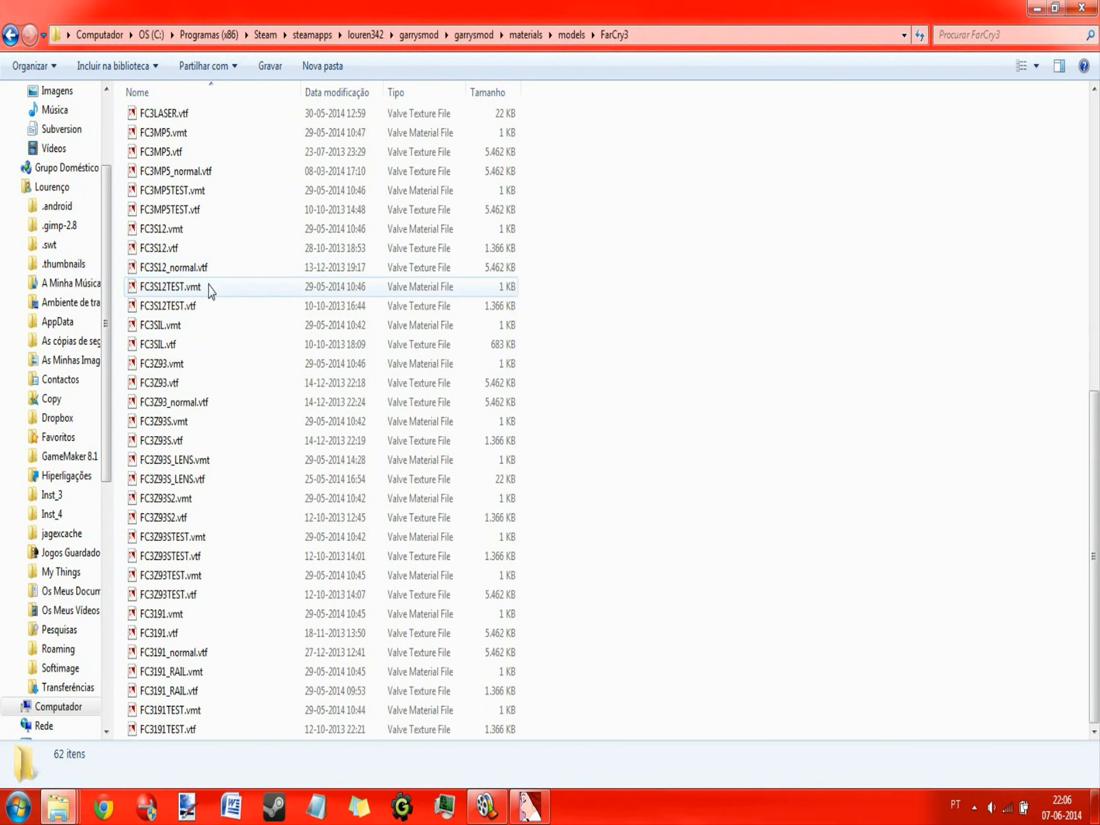
{"action": "double_click", "coordinate": [230, 634]}
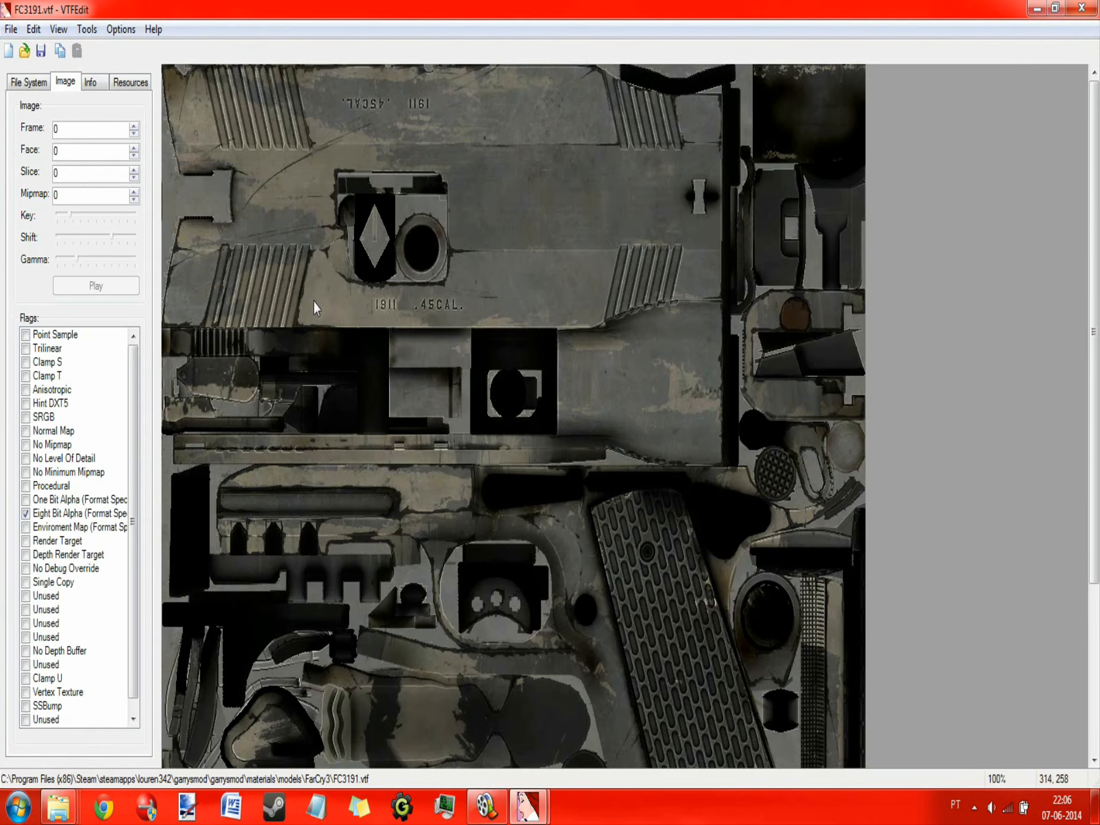
{"action": "left_click", "coordinate": [1082, 8]}
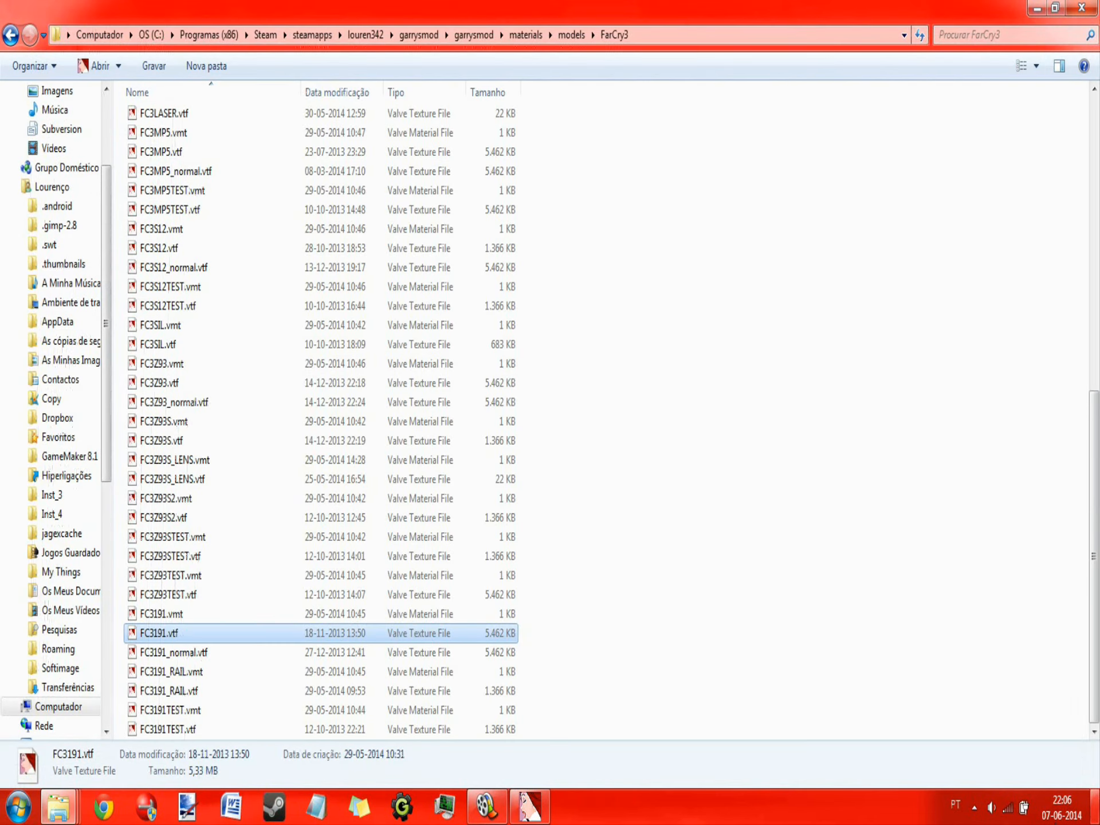
{"action": "left_click", "coordinate": [1094, 806]}
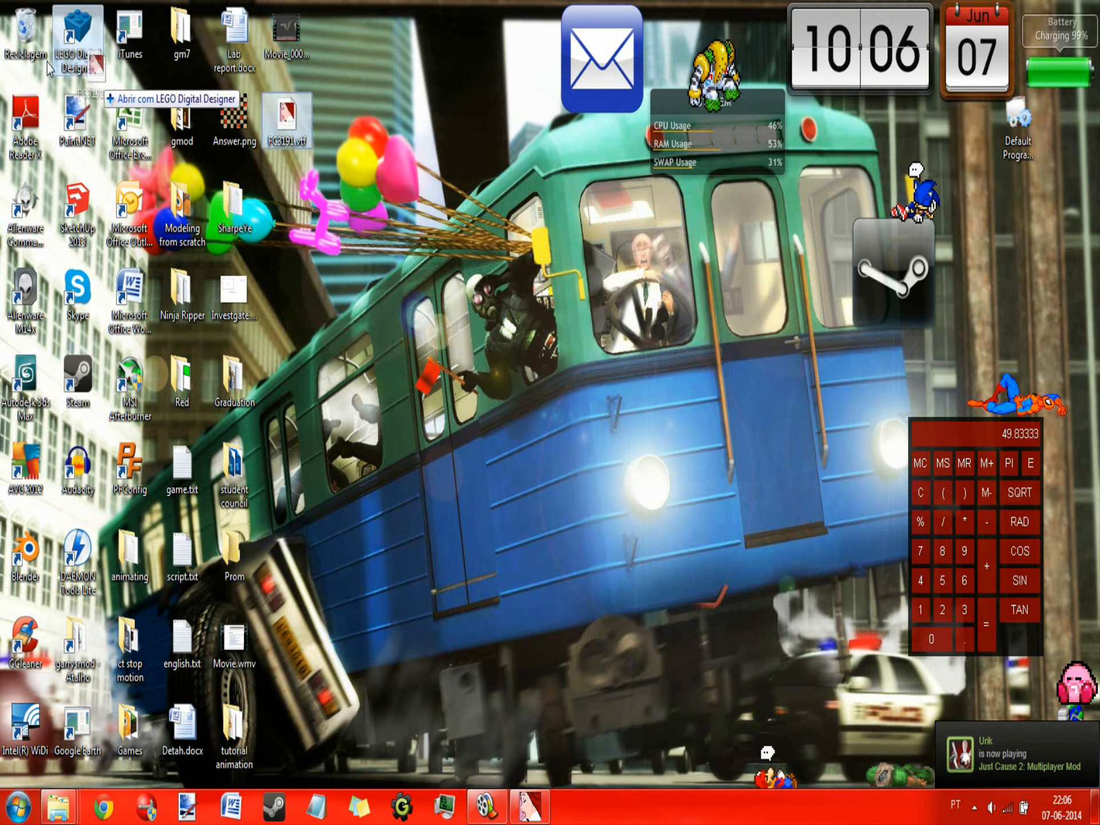
{"action": "mouse_move", "coordinate": [58, 806]}
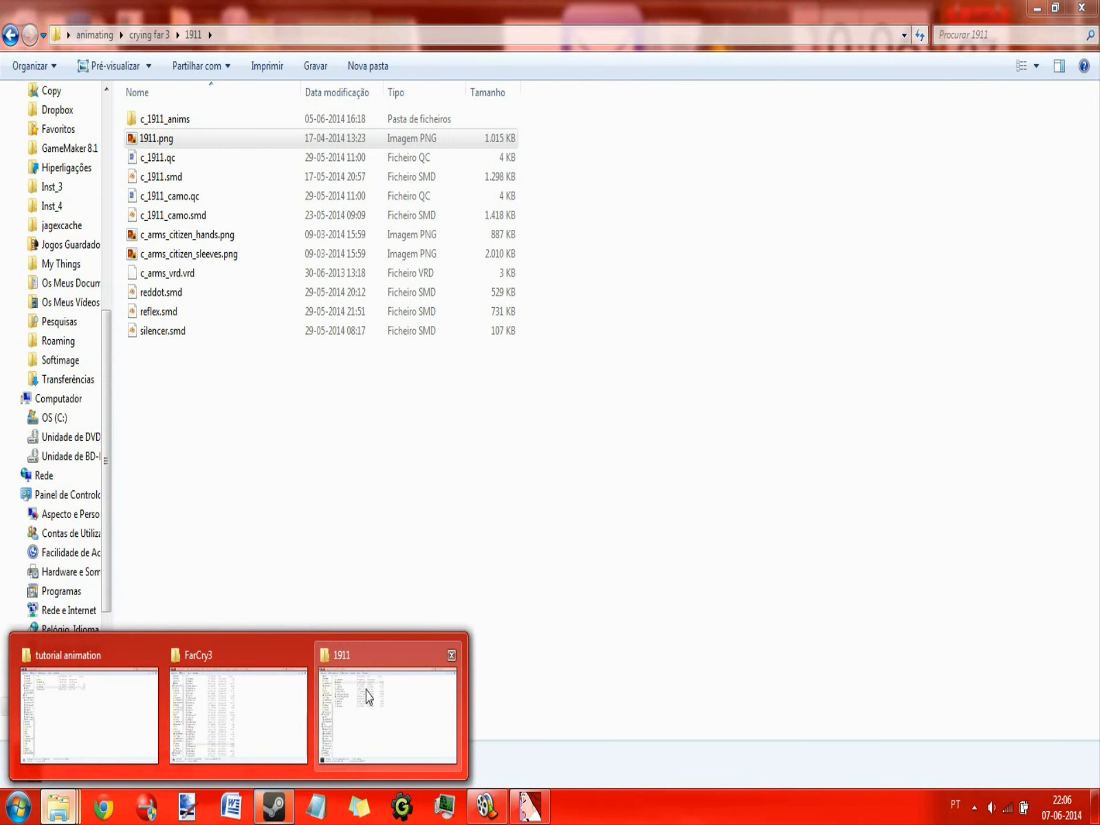
{"action": "left_click", "coordinate": [278, 804]}
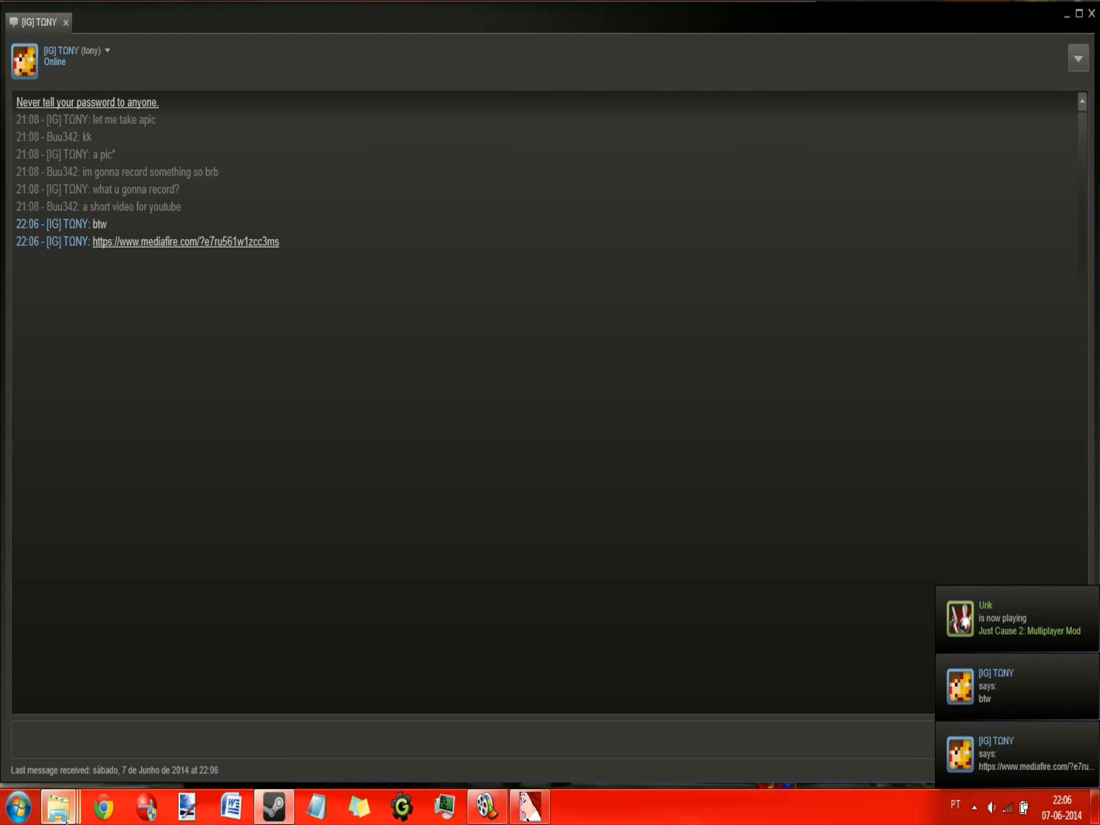
{"action": "mouse_move", "coordinate": [58, 807]}
{"action": "left_click", "coordinate": [91, 741]}
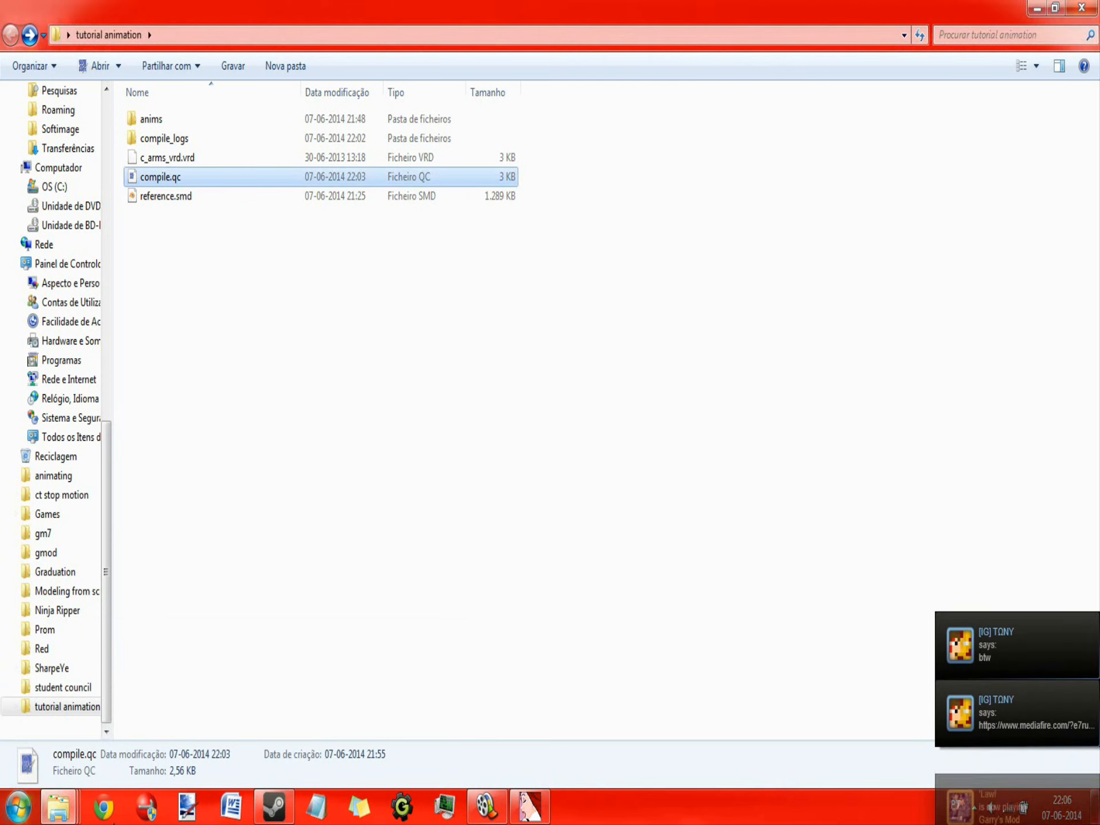
Create a new text document on the desktop, keeping its default name.
{"action": "key", "text": "super+d"}
{"action": "right_click", "coordinate": [372, 429]}
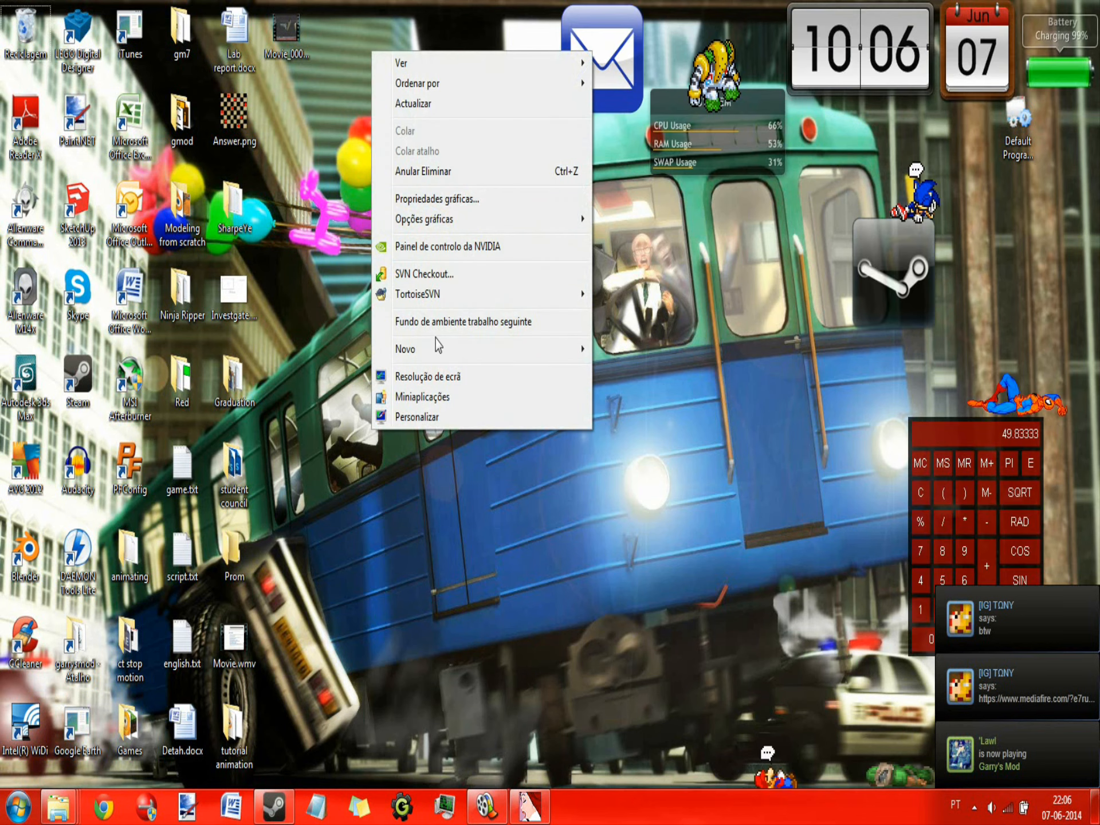
{"action": "mouse_move", "coordinate": [438, 343]}
{"action": "left_click", "coordinate": [650, 567]}
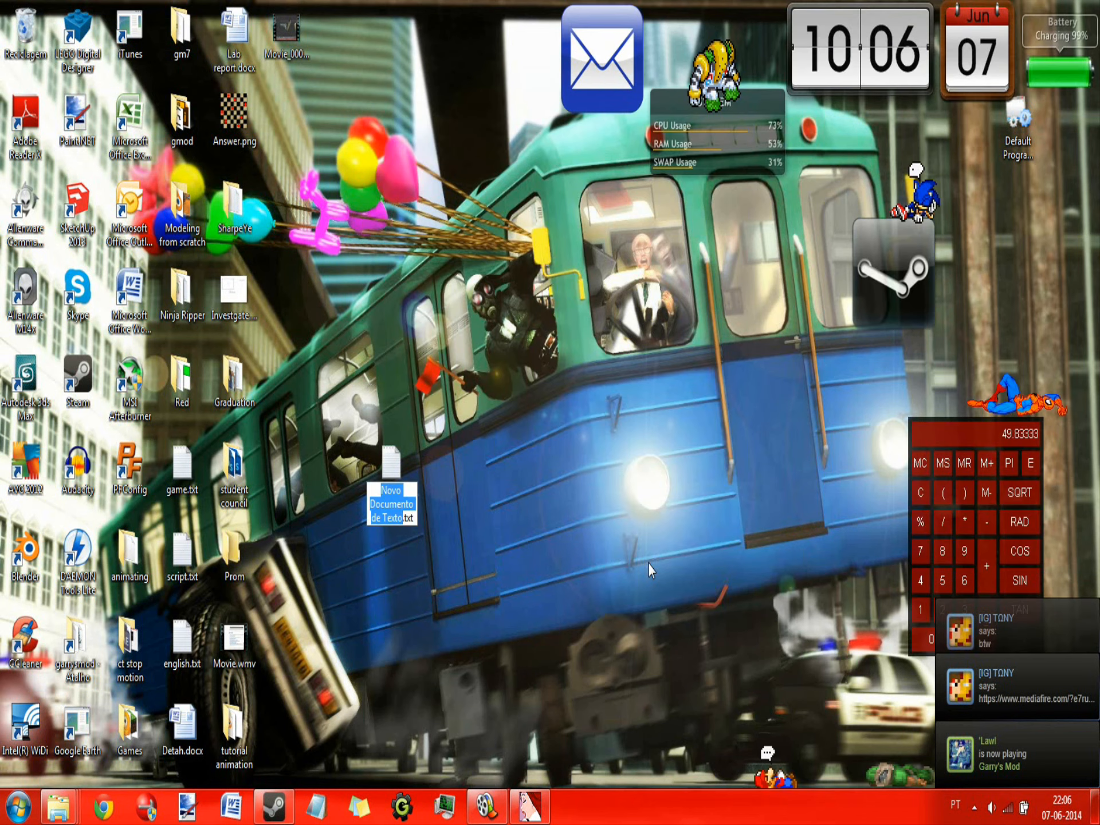
{"action": "key", "text": "Return"}
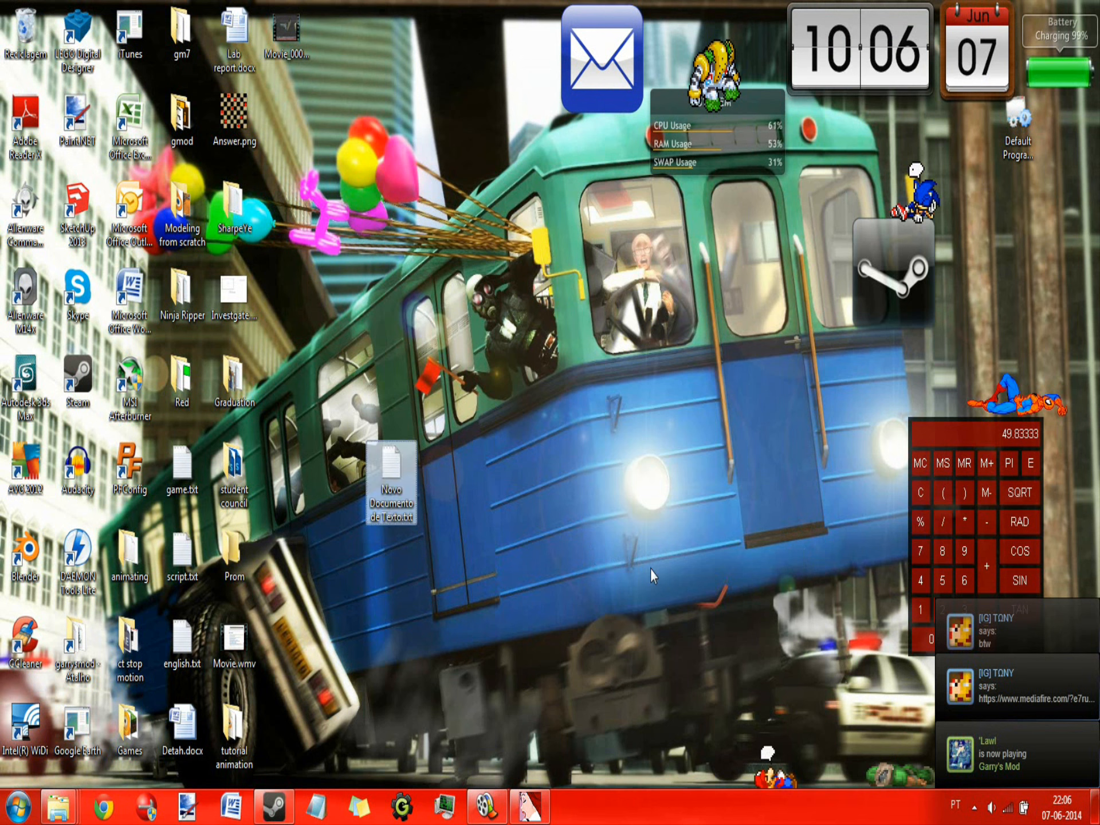
Rename the new text document as FC3191.vmt, accepting the file extension change.
{"action": "right_click", "coordinate": [378, 492]}
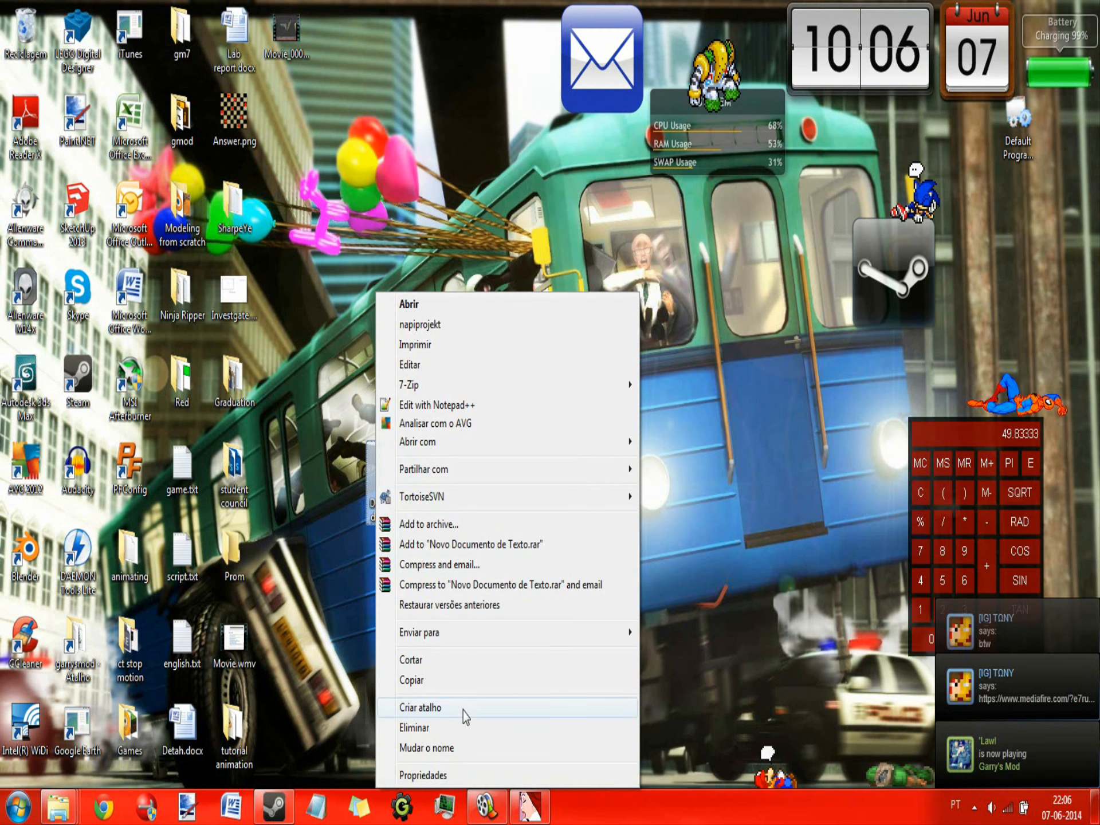
{"action": "left_click", "coordinate": [426, 747]}
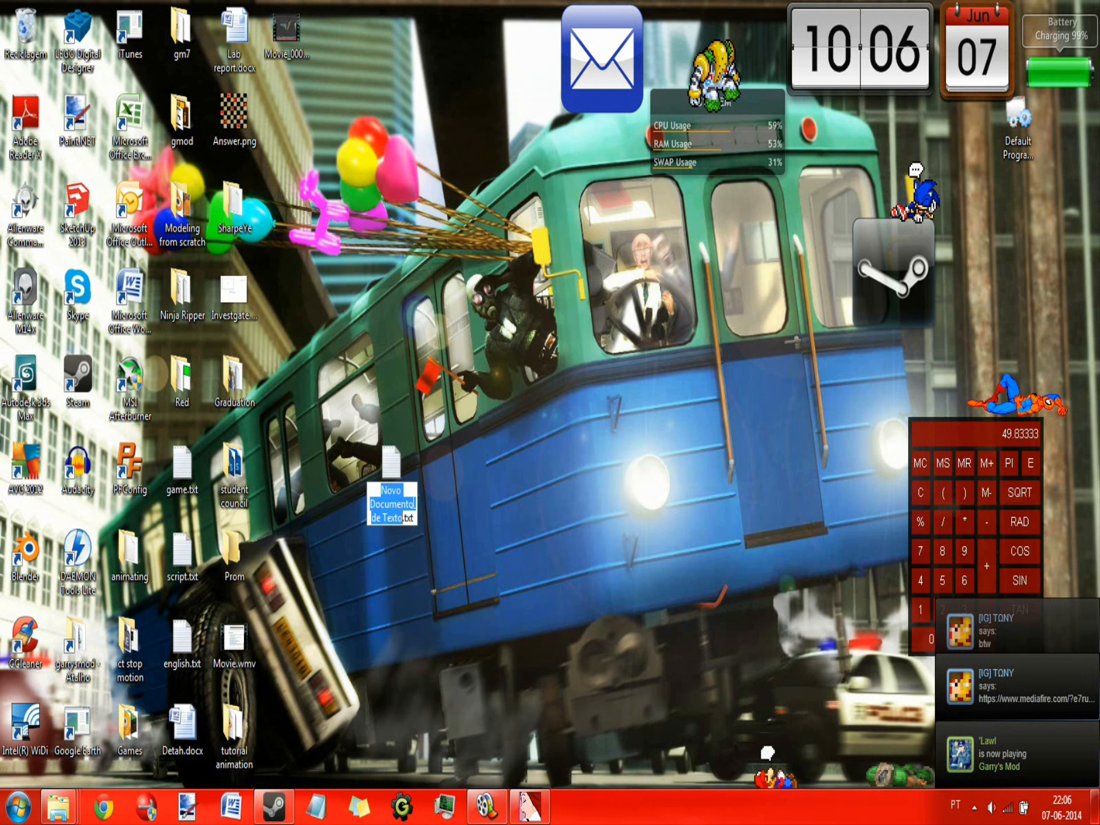
{"action": "type", "text": "FC3"}
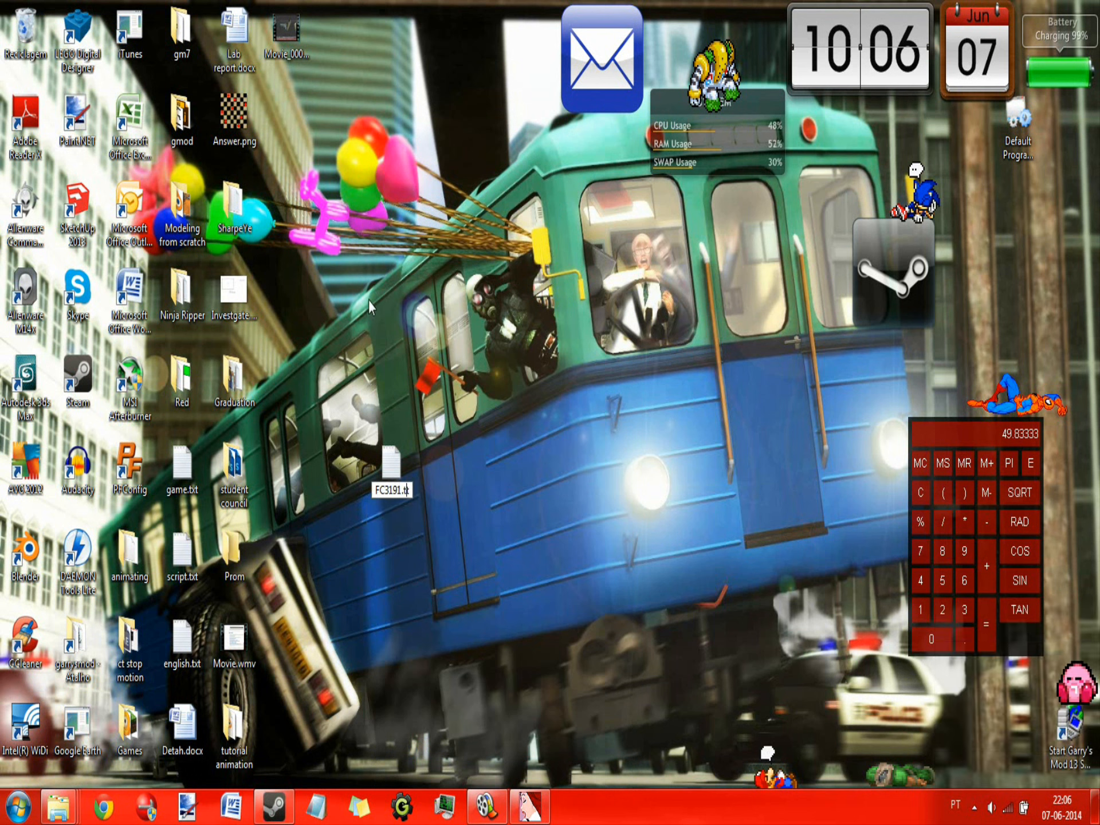
{"action": "type", "text": "191.vmt"}
{"action": "key", "text": "Return"}
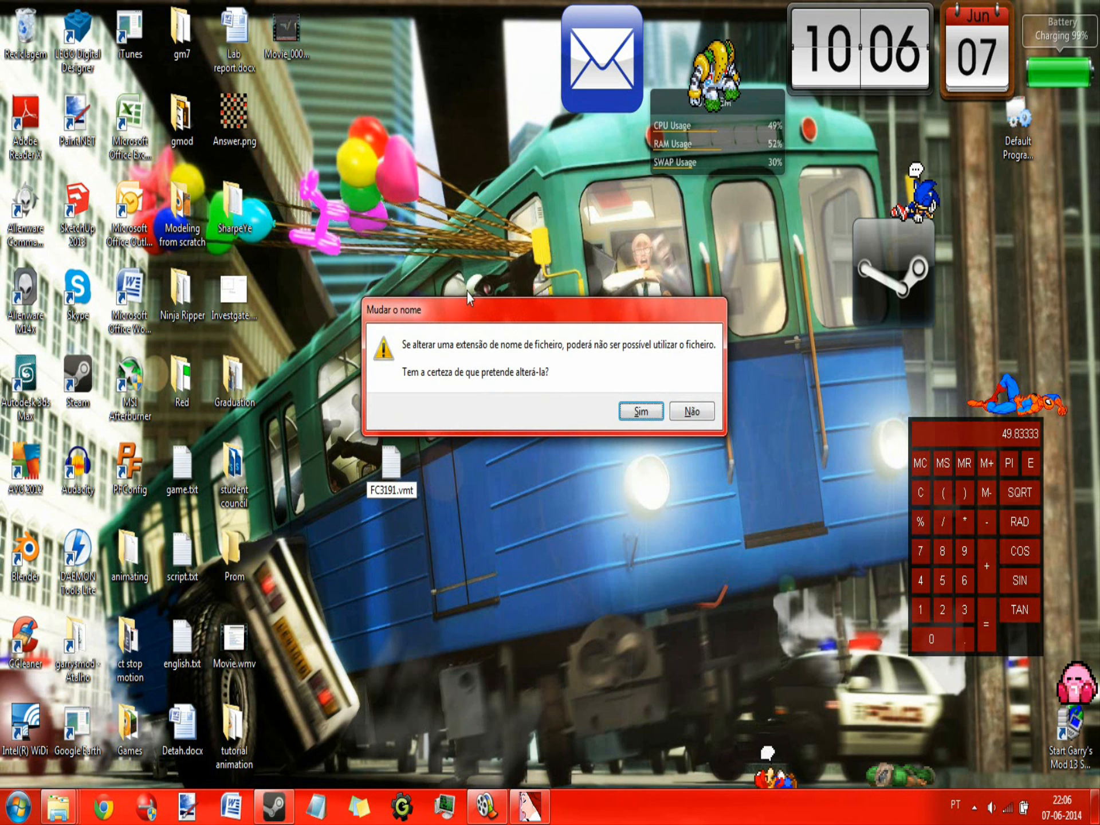
{"action": "key", "text": "Return"}
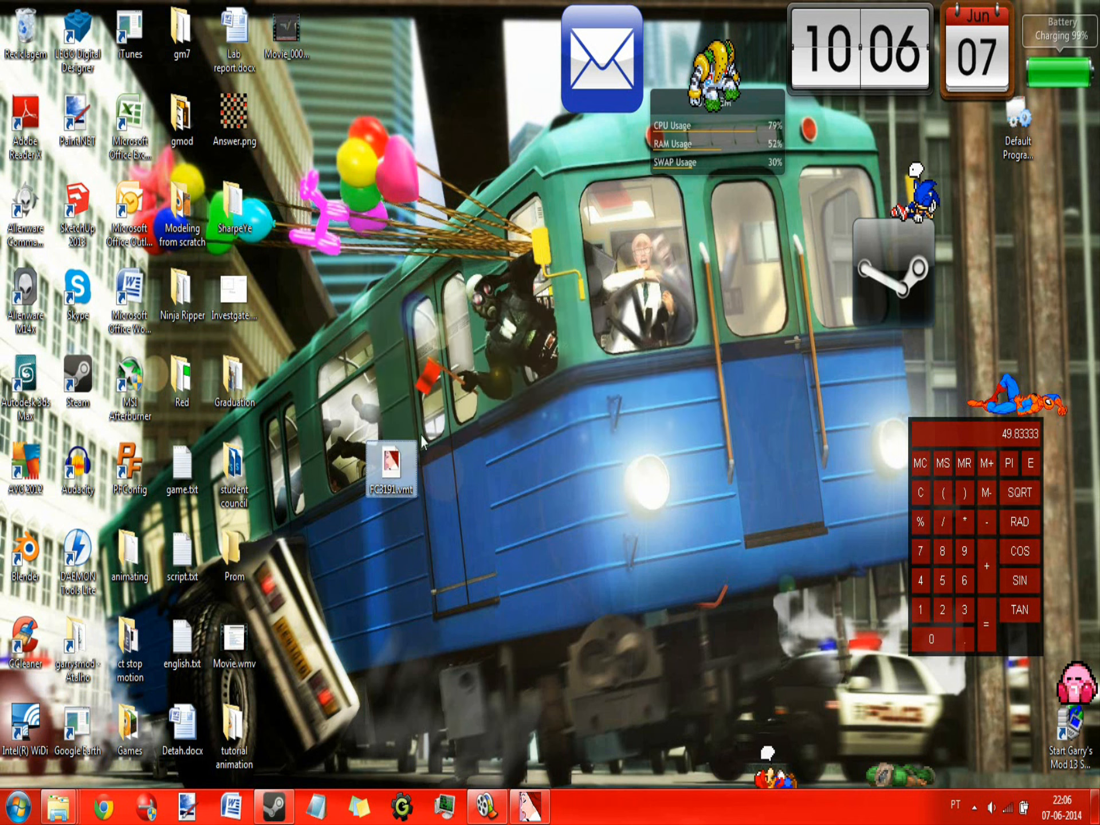
Open FC3191.vmt from the FarCry3 materials folder, copy its entire contents and return to the desktop.
{"action": "left_click", "coordinate": [62, 808]}
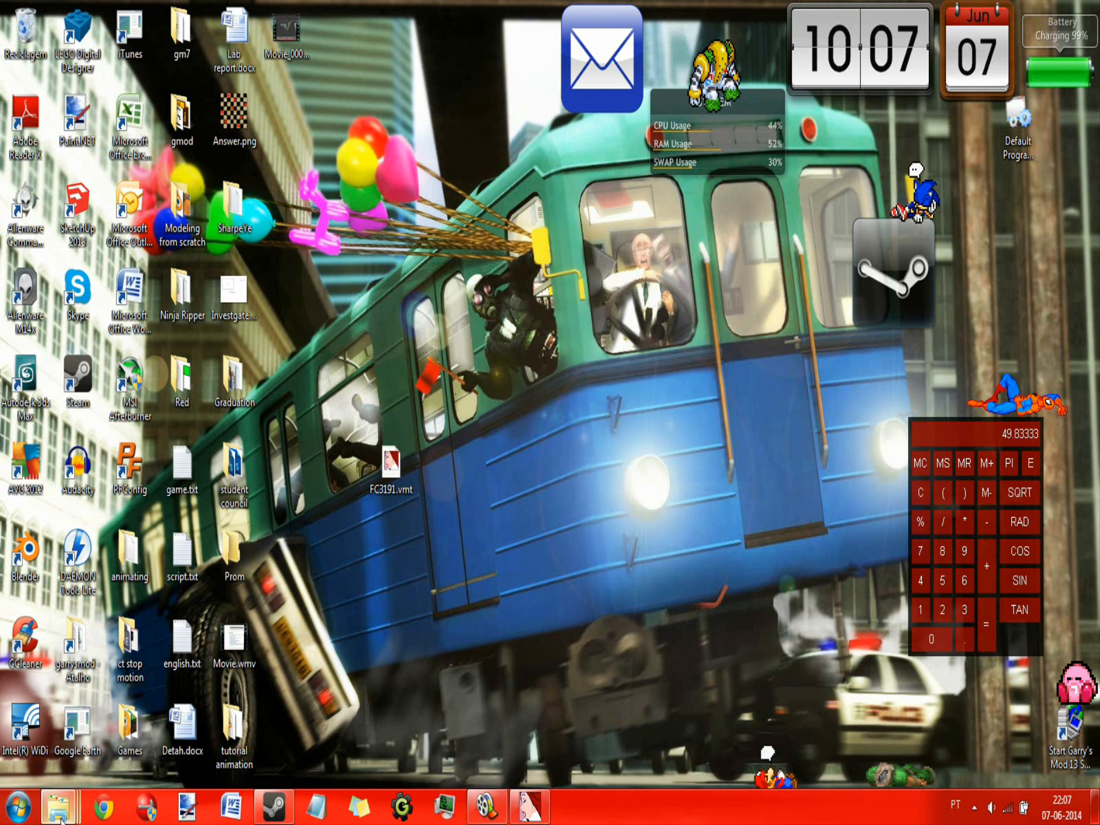
{"action": "left_click", "coordinate": [241, 676]}
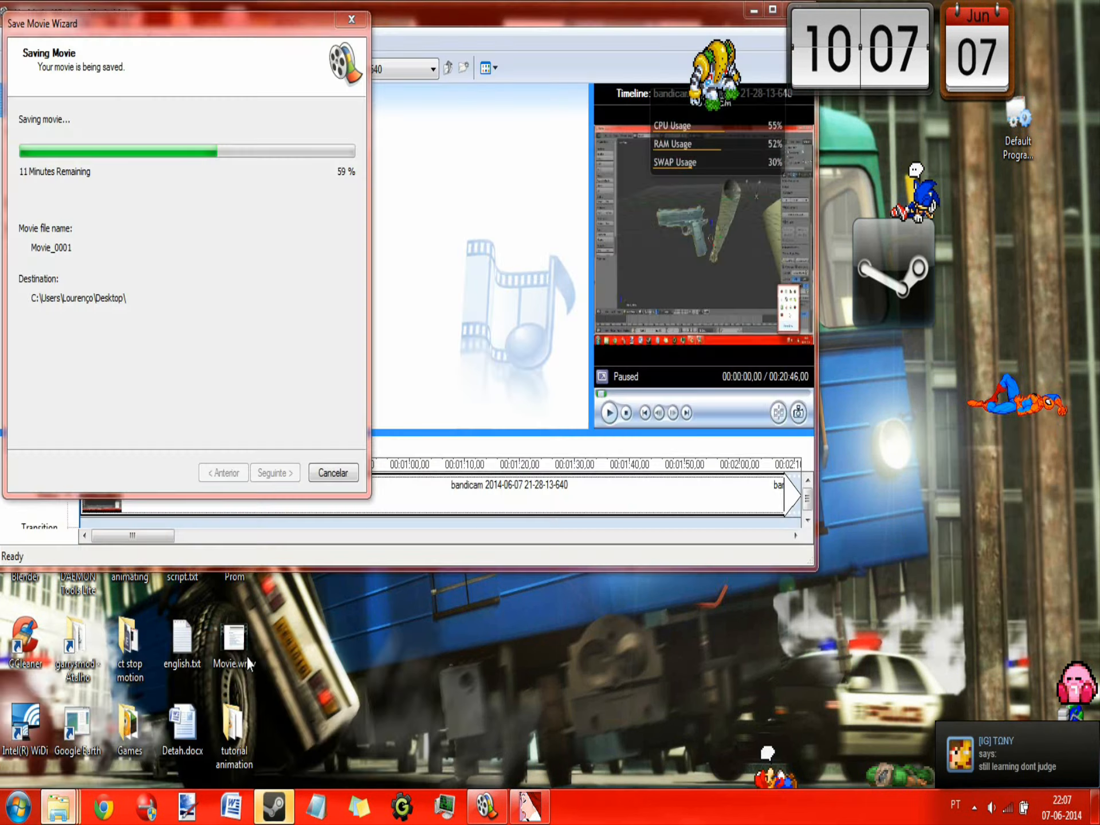
{"action": "double_click", "coordinate": [245, 613]}
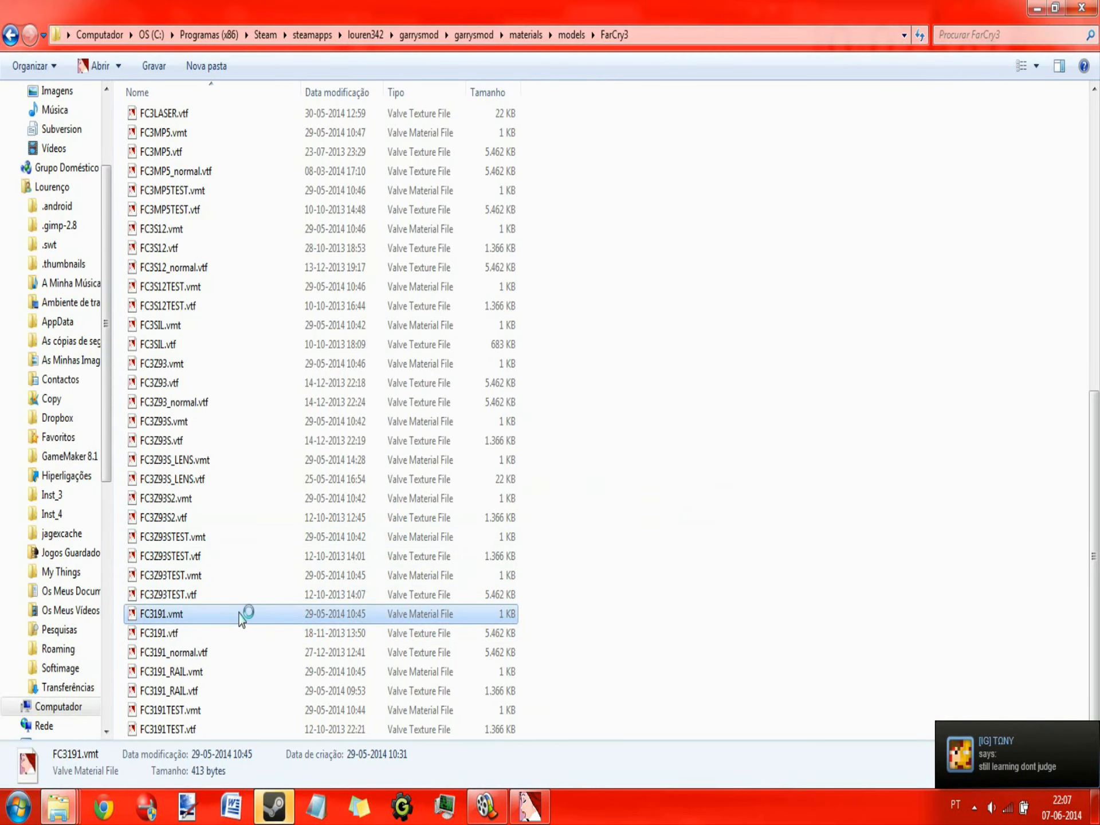
{"action": "key", "text": "ctrl+a"}
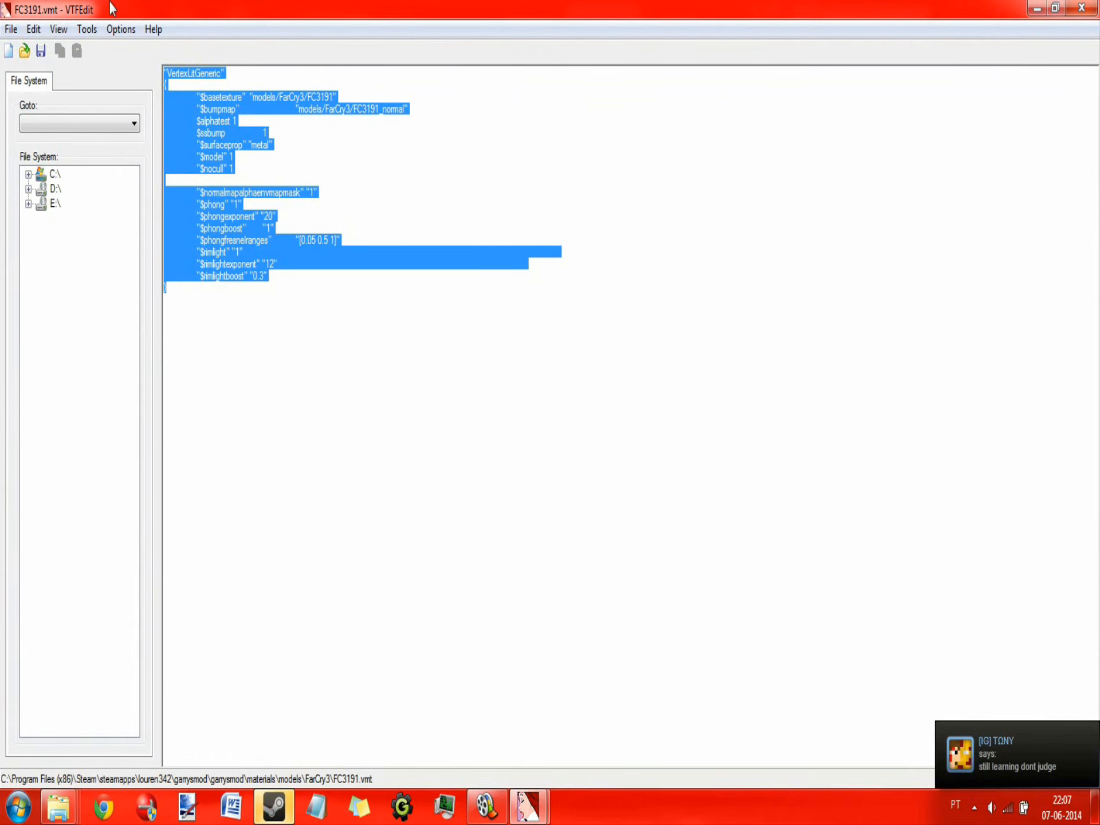
{"action": "left_click", "coordinate": [1037, 8]}
{"action": "left_click", "coordinate": [1037, 8]}
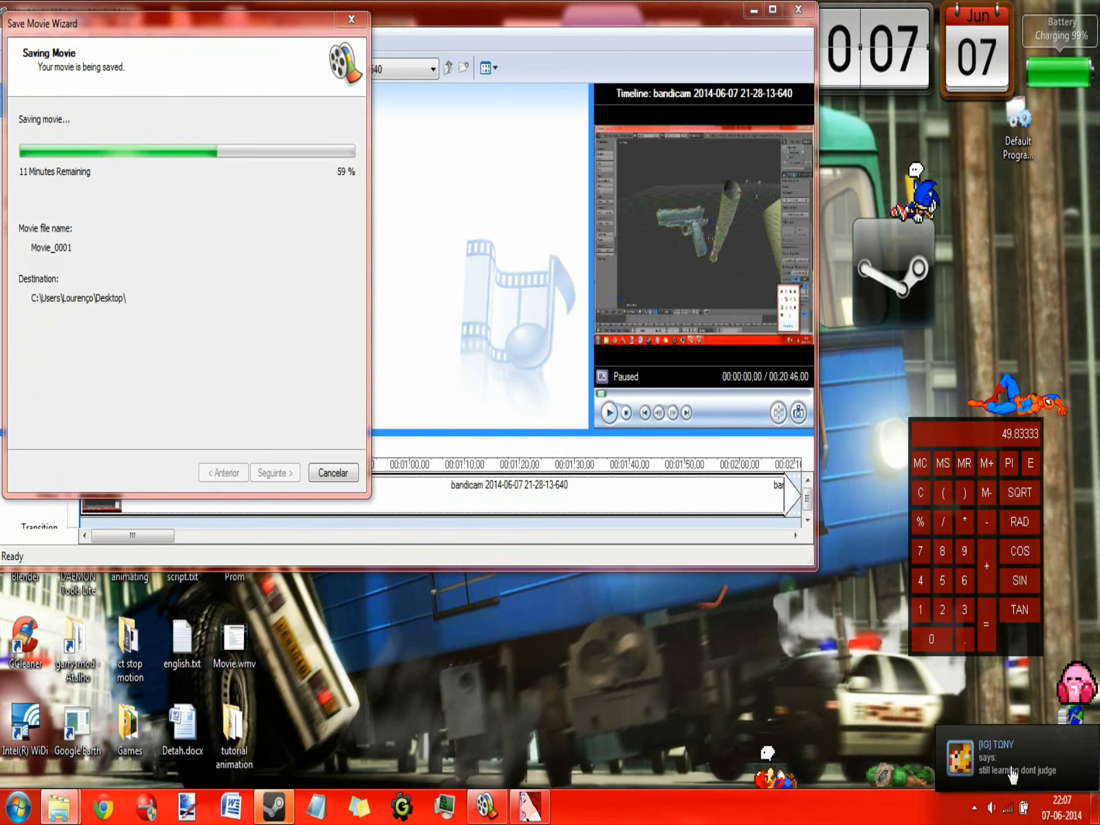
{"action": "left_click", "coordinate": [1094, 806]}
Open the desktop FC3191.vmt in Notepad (Bloco de notas) and paste the copied VertexLitGeneric material text.
{"action": "right_click", "coordinate": [384, 487]}
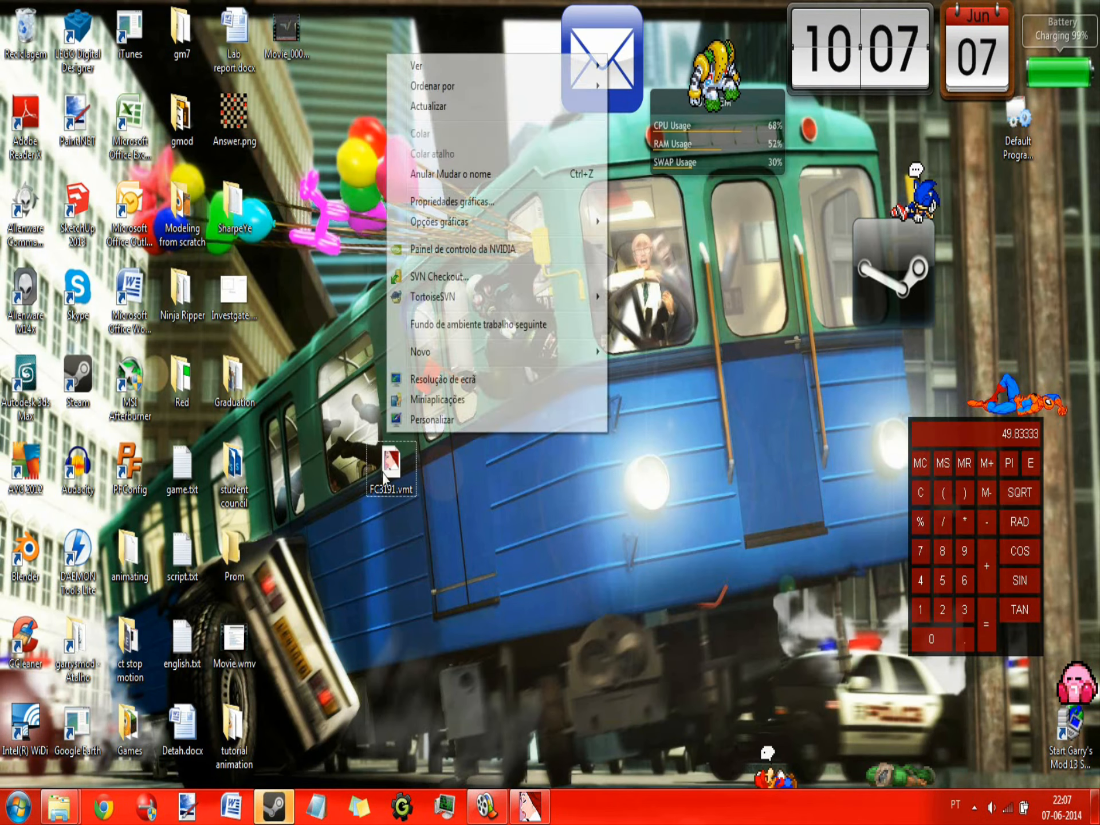
{"action": "mouse_move", "coordinate": [491, 138]}
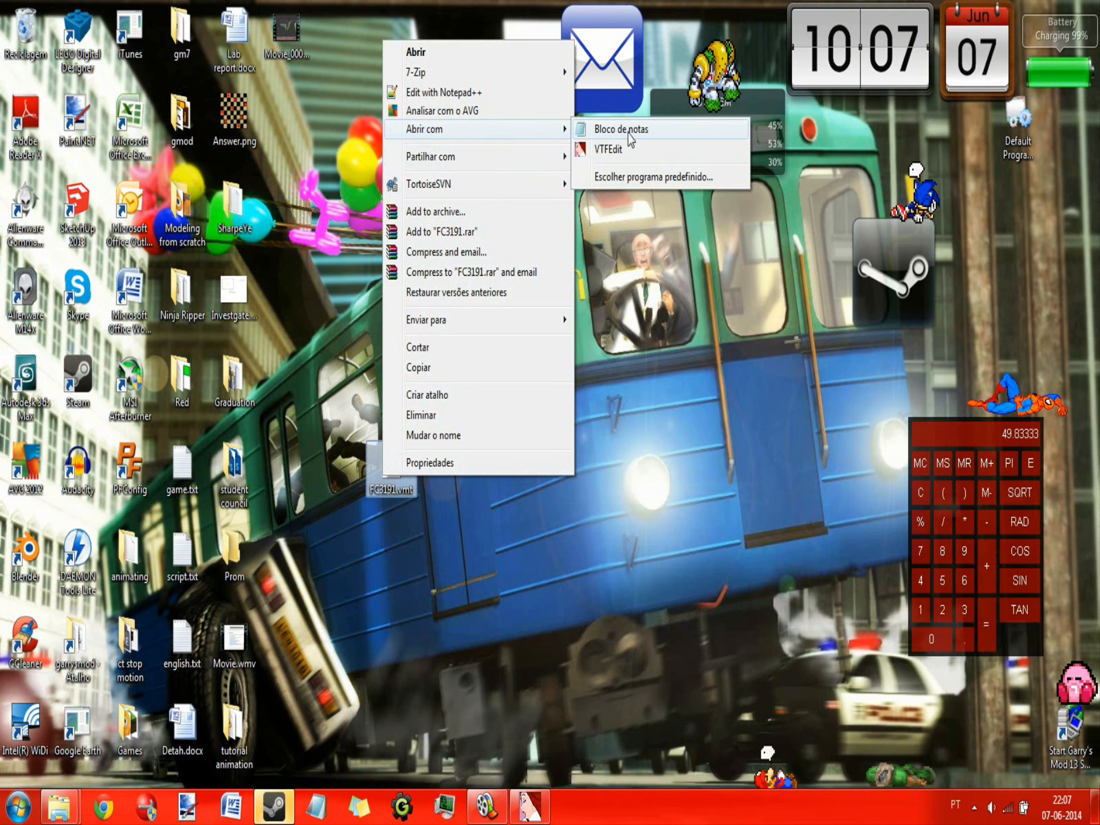
{"action": "left_click", "coordinate": [630, 131]}
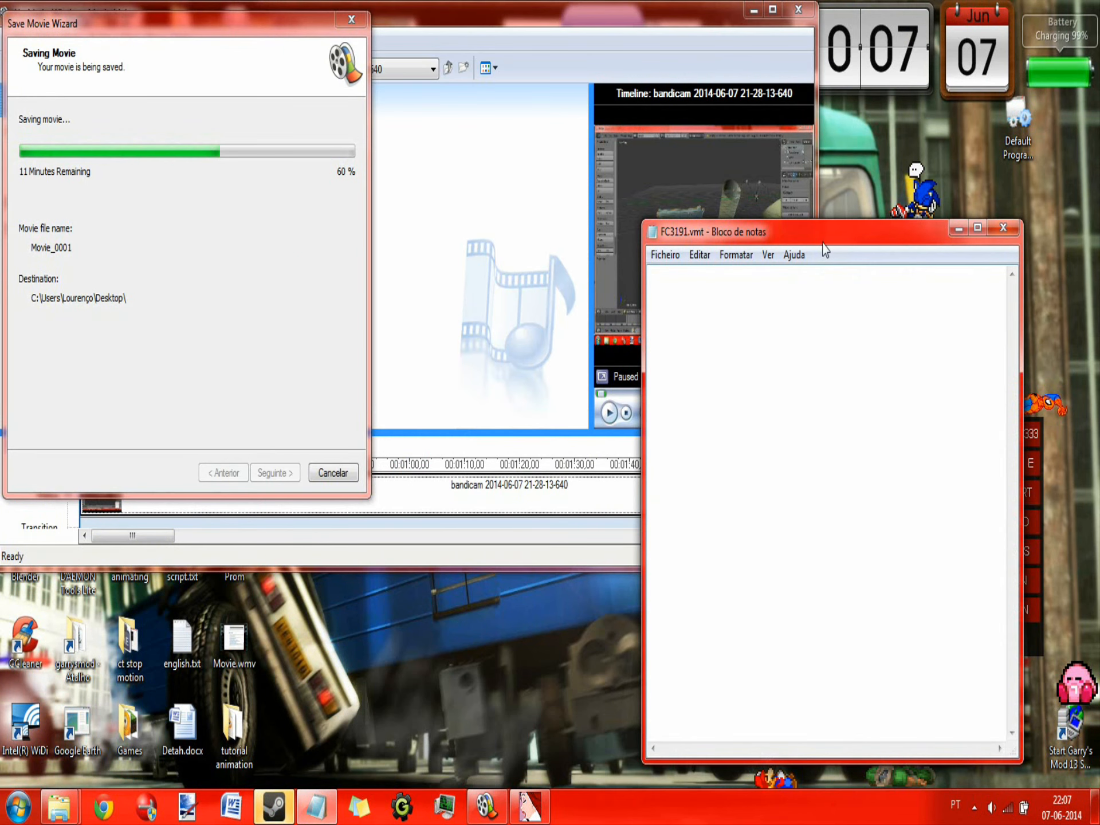
{"action": "double_click", "coordinate": [822, 226]}
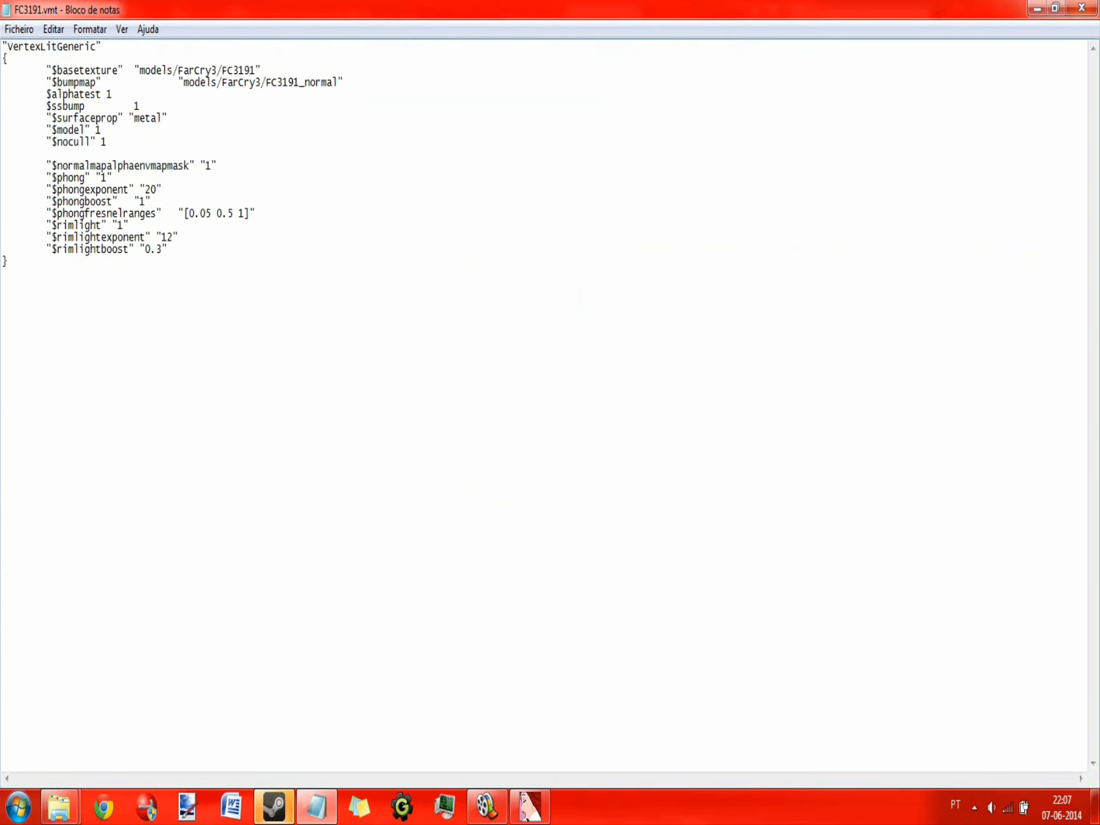
Strip the VertexLitGeneric material down to its $basetexture line "models/FarCry3/FC3191", deleting all other parameters but keeping the closing brace.
{"action": "left_click_drag", "start_coordinate": [11, 262], "coordinate": [3, 83]}
{"action": "key", "text": "Delete"}
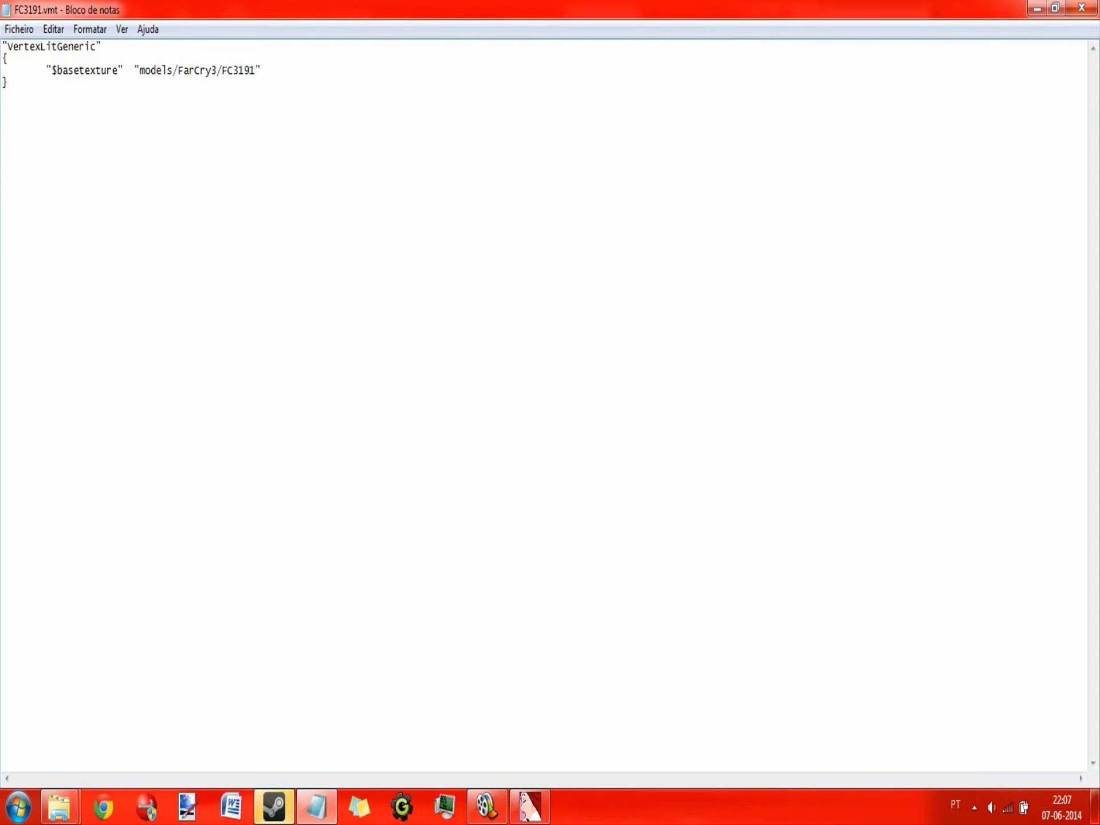
{"action": "key", "text": "shift+Right"}
{"action": "key", "text": "shift+Right"}
{"action": "key", "text": "shift+Right"}
{"action": "key", "text": "shift+Right"}
{"action": "key", "text": "shift+Right"}
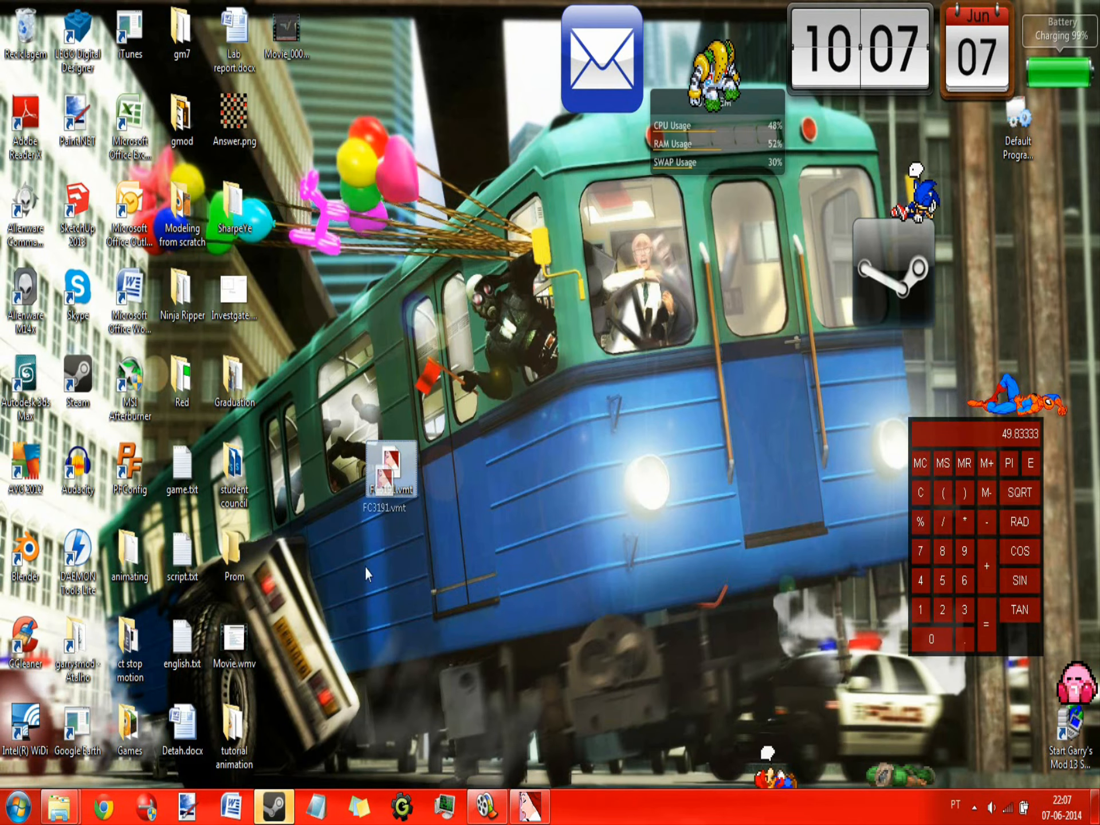
Close the open texture editor and move the desktop copy of FC3191.vmt to the Recycle Bin.
{"action": "left_click_drag", "start_coordinate": [367, 573], "coordinate": [385, 479]}
{"action": "left_click", "coordinate": [530, 806]}
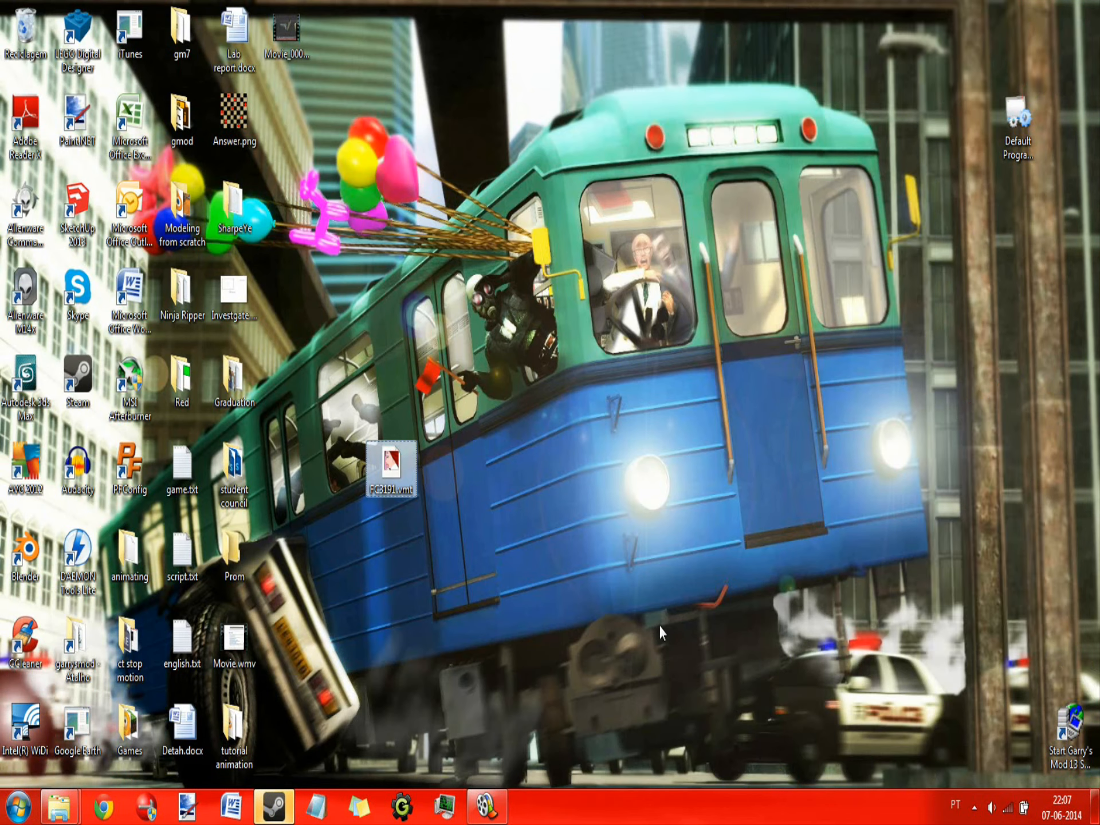
{"action": "left_click_drag", "start_coordinate": [390, 467], "coordinate": [20, 28]}
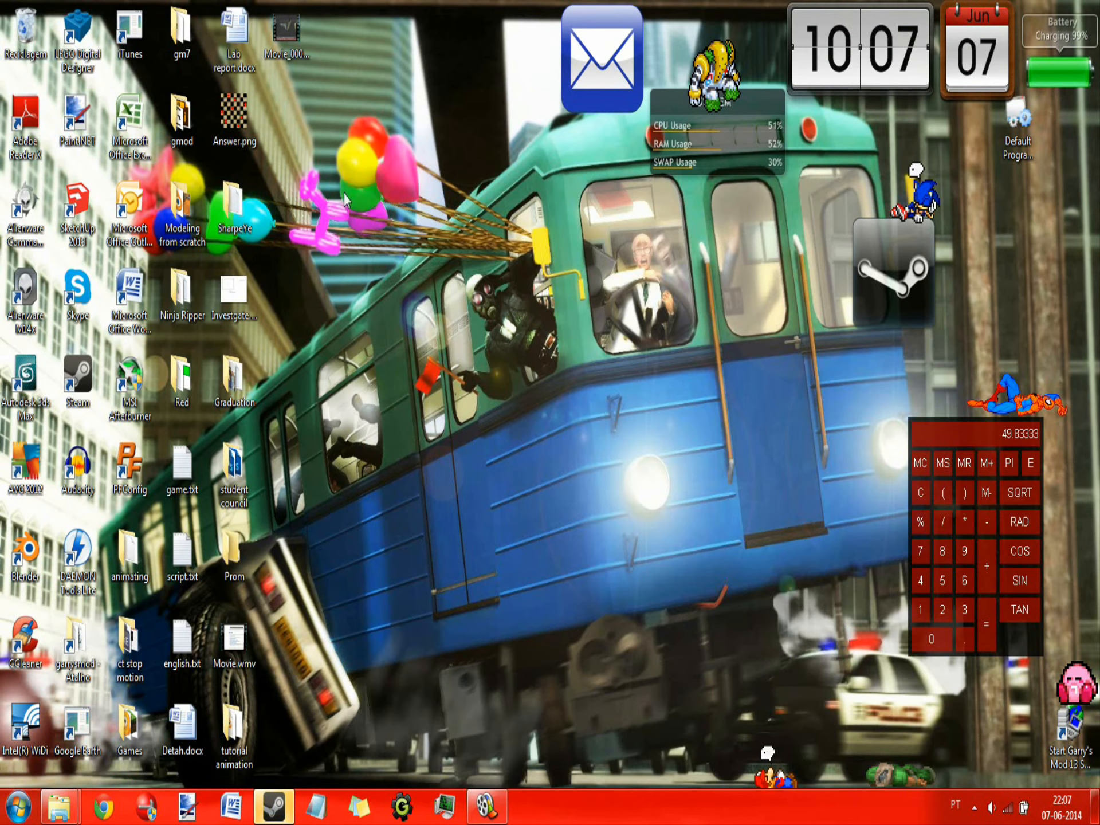
Check the progress of the Movie_0001 export in the movie editor and return to the desktop.
{"action": "left_click", "coordinate": [490, 807]}
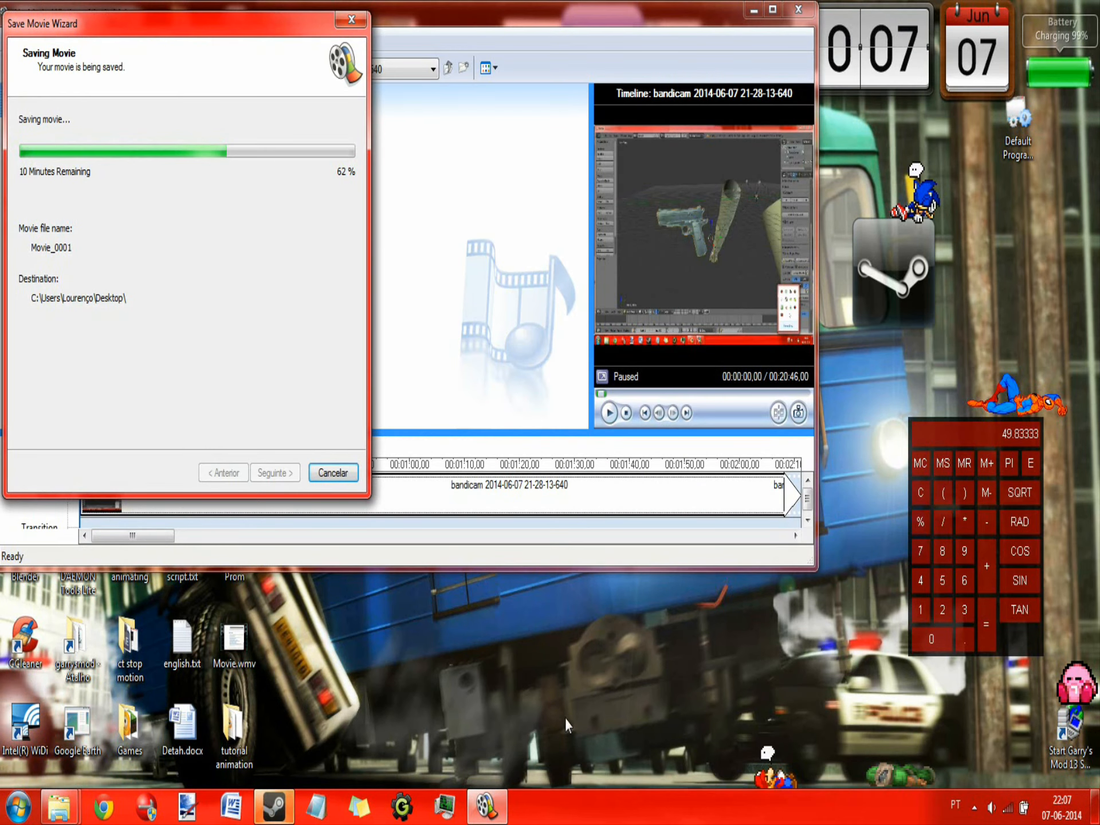
{"action": "left_click", "coordinate": [1094, 807]}
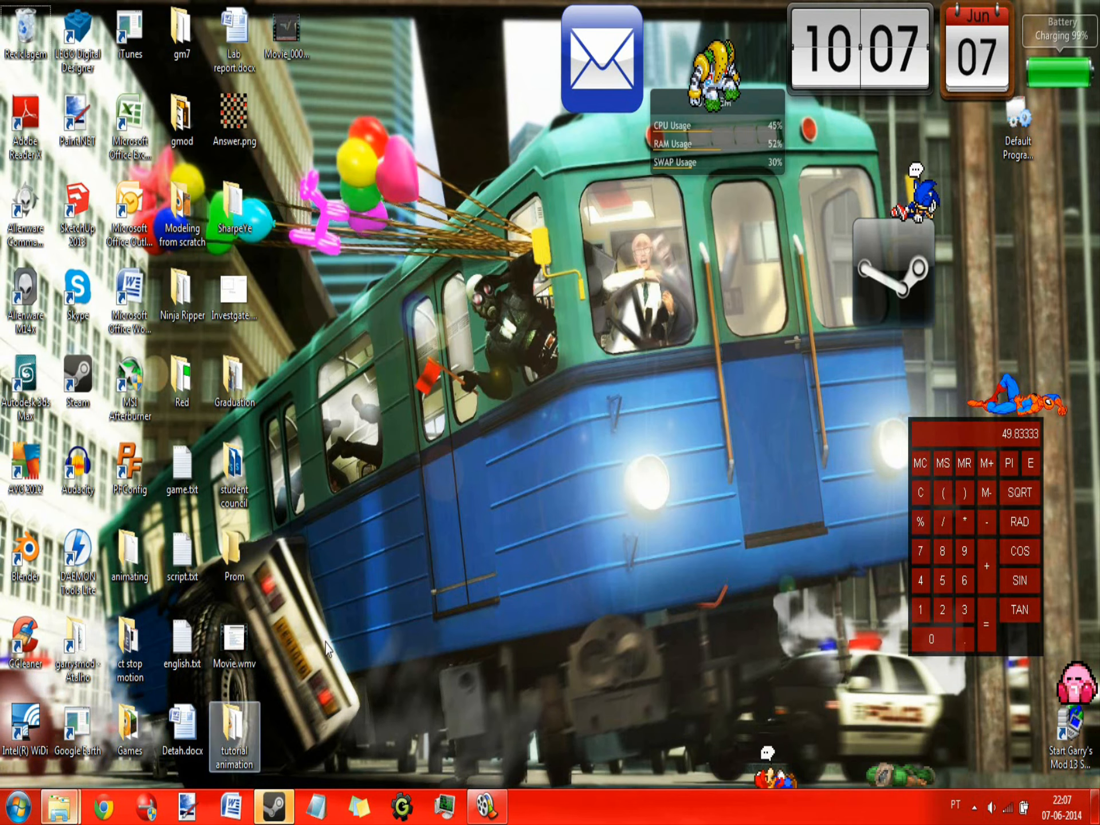
Open the bin folder of the outer garrysmod directory and locate HLMV.bat.
{"action": "double_click", "coordinate": [79, 653]}
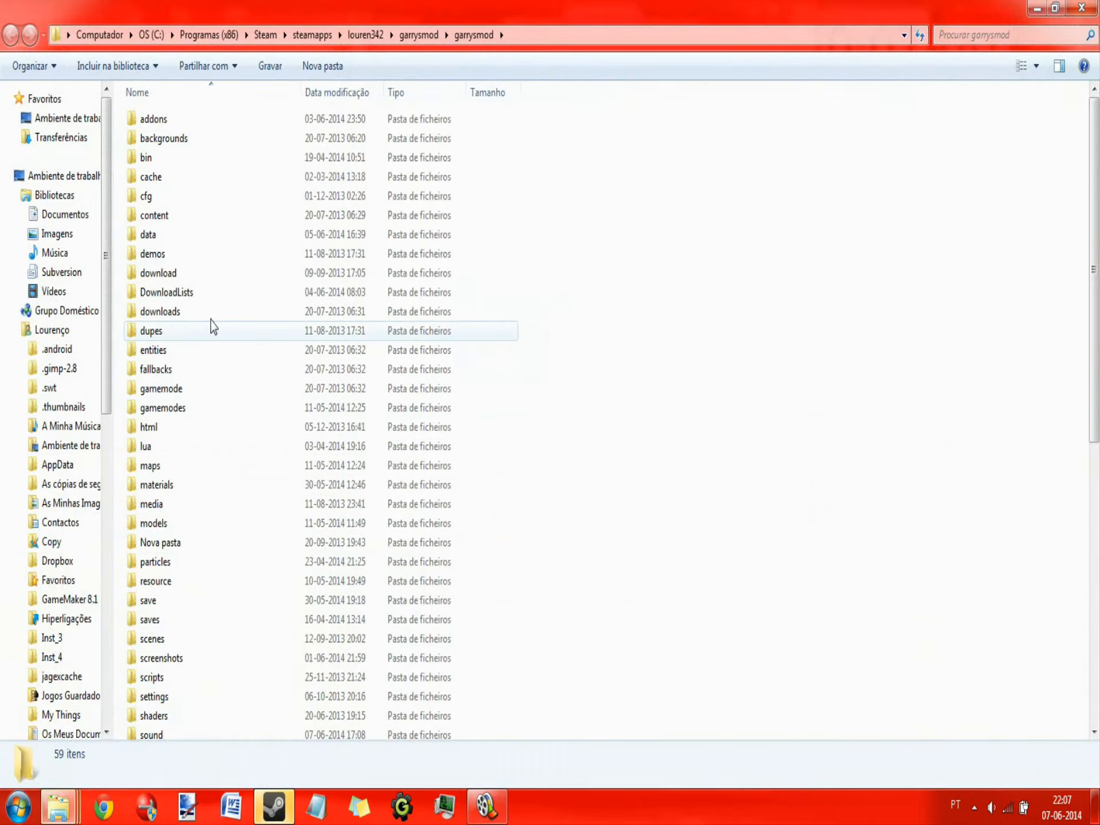
{"action": "left_click", "coordinate": [419, 34]}
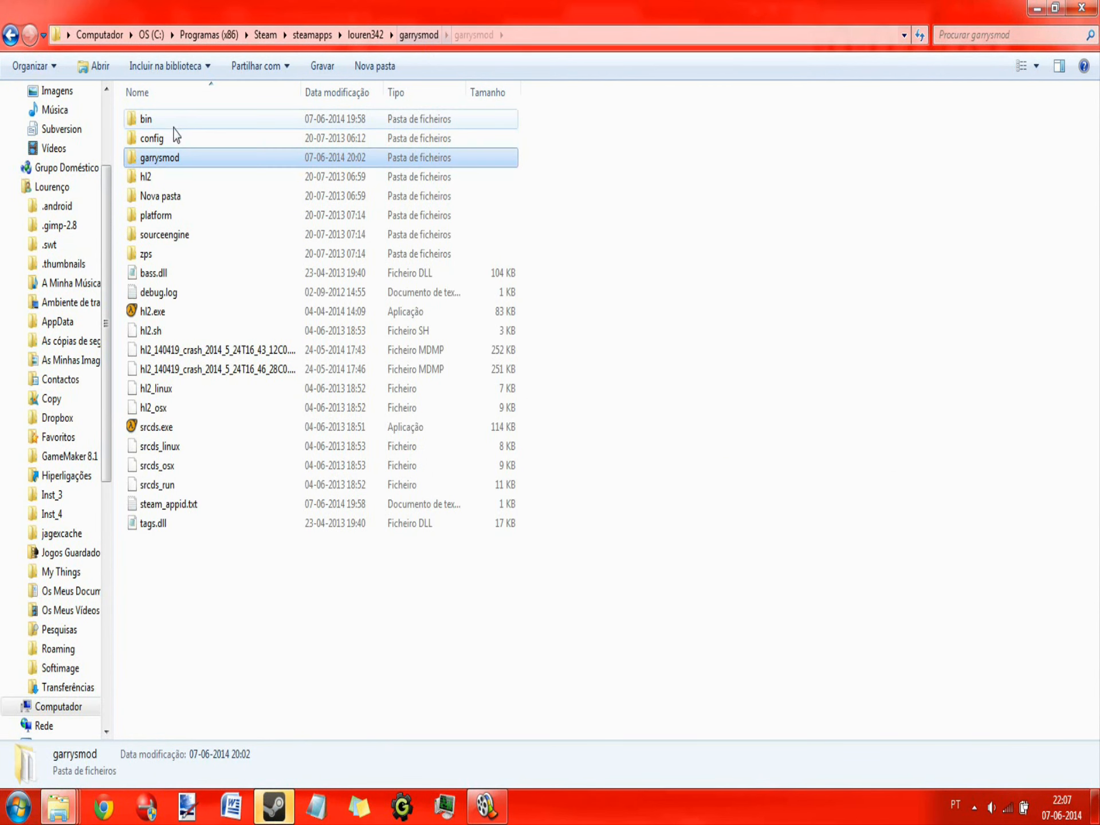
{"action": "double_click", "coordinate": [172, 127]}
{"action": "scroll", "coordinate": [217, 257], "scroll_direction": "down", "scroll_amount": 1}
{"action": "scroll", "coordinate": [218, 257], "scroll_direction": "down", "scroll_amount": 16}
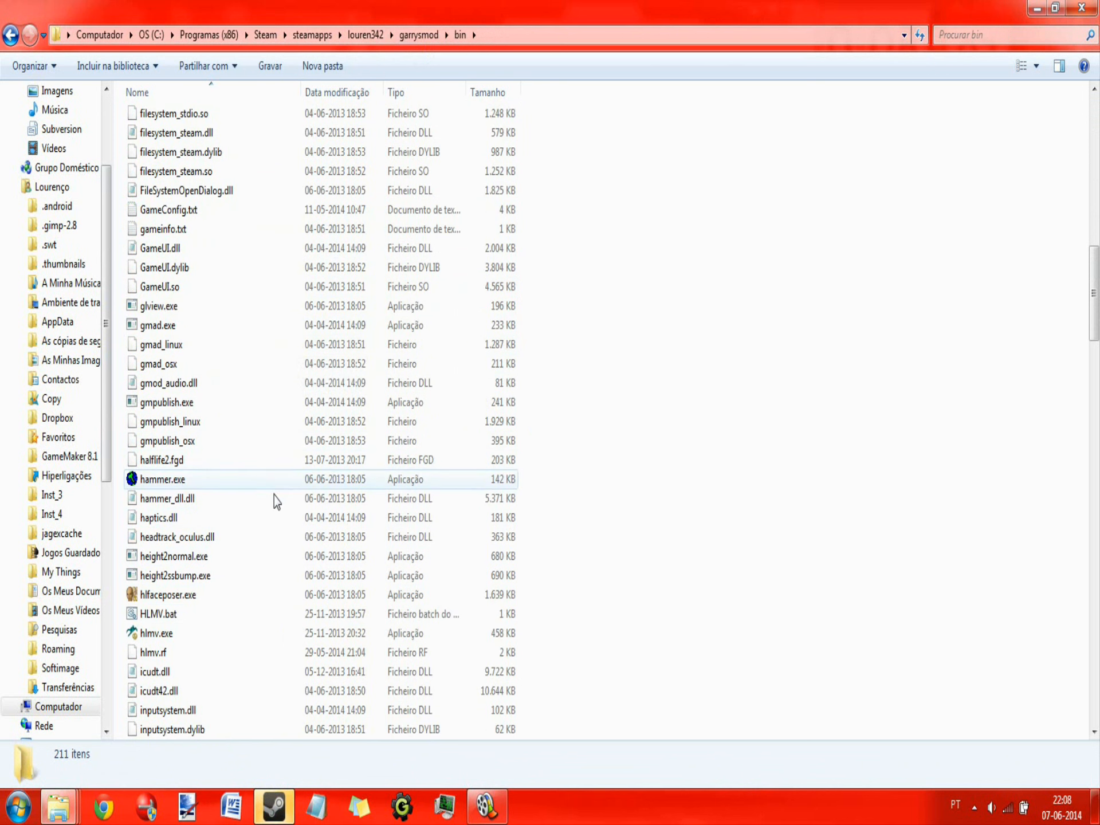
Examine the script in HLMV.bat in Notepad (Bloco de notas), close it and return to the desktop.
{"action": "left_click", "coordinate": [226, 614]}
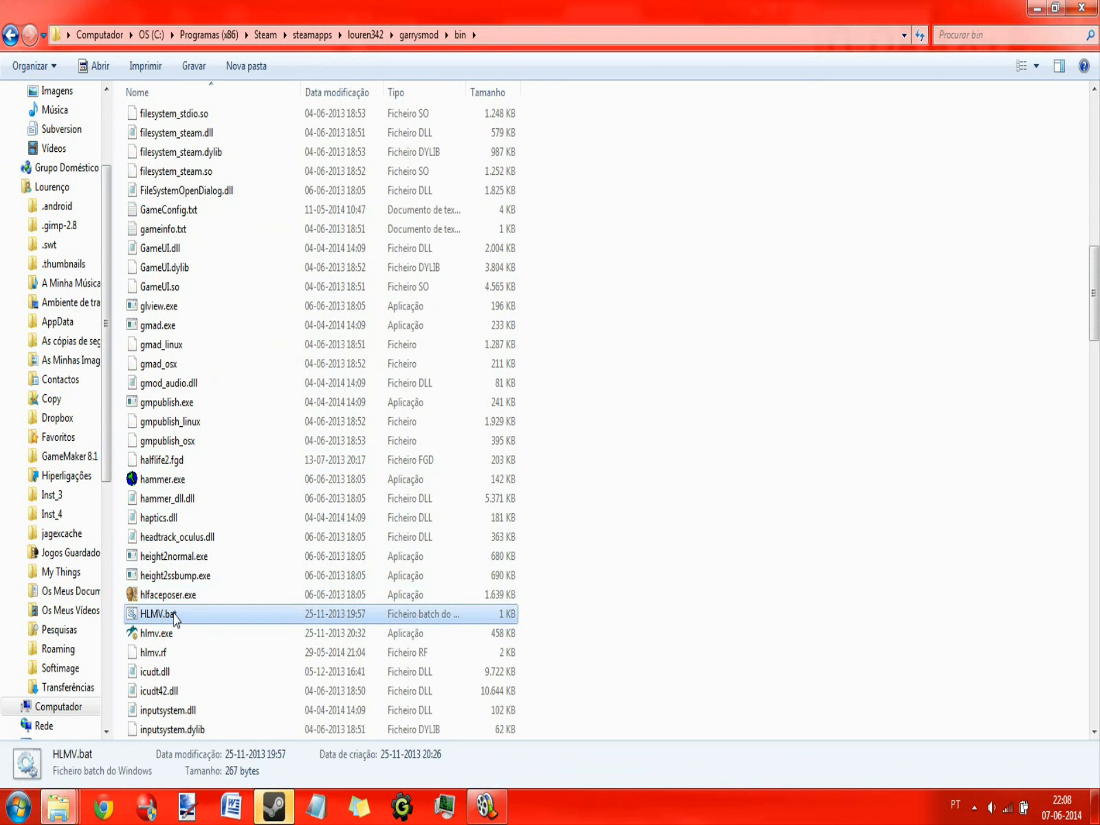
{"action": "left_click", "coordinate": [176, 635]}
{"action": "right_click", "coordinate": [184, 614]}
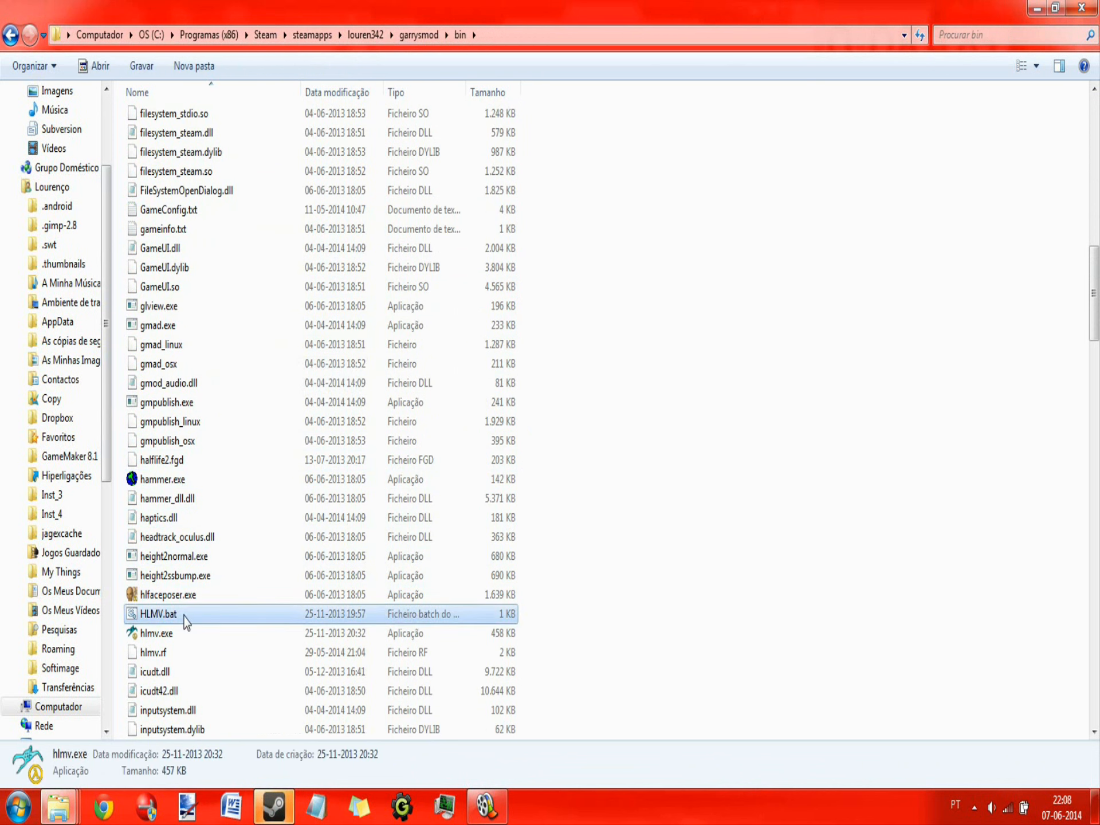
{"action": "left_click", "coordinate": [248, 189]}
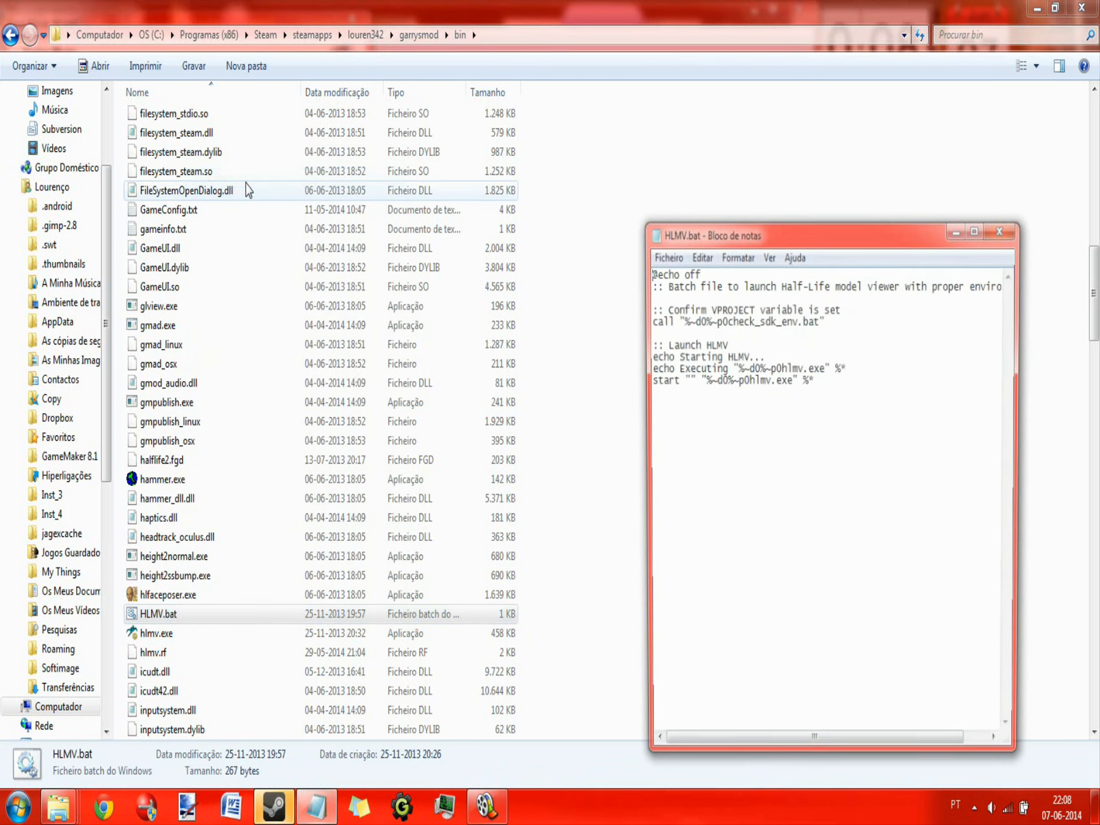
{"action": "key", "text": "ctrl+a"}
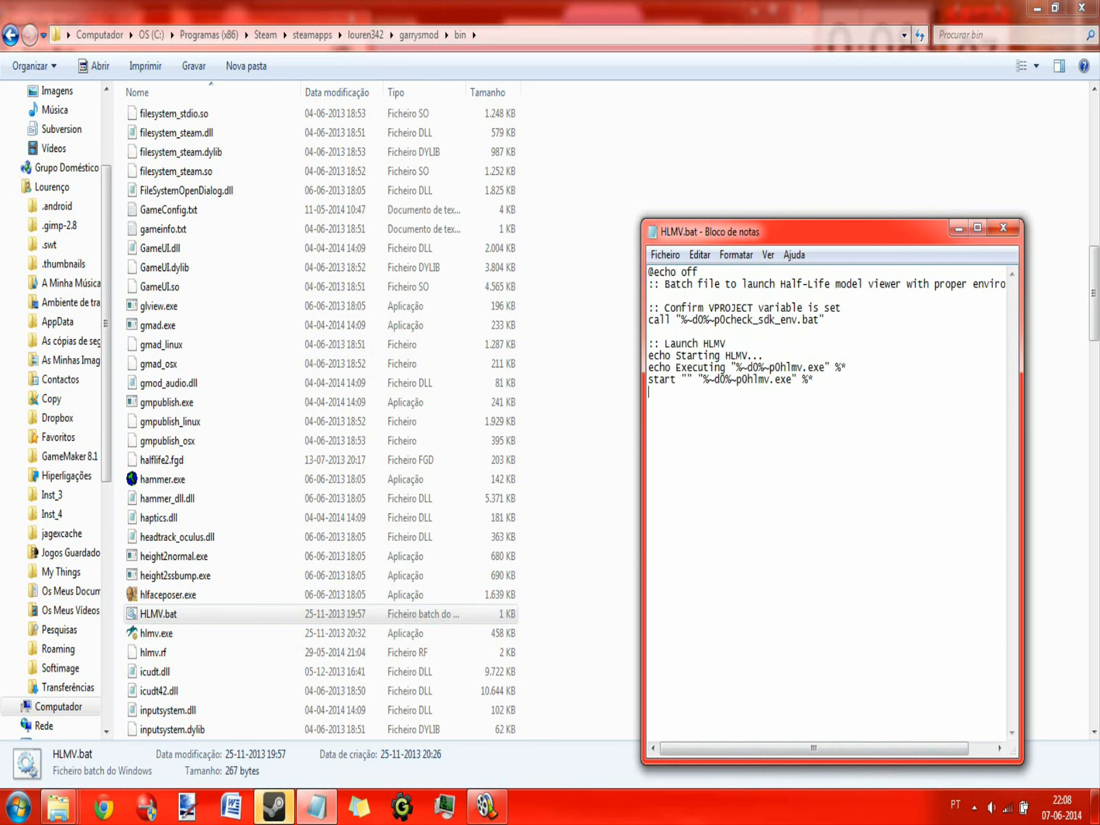
{"action": "key", "text": "alt+F4"}
{"action": "key", "text": "alt+F4"}
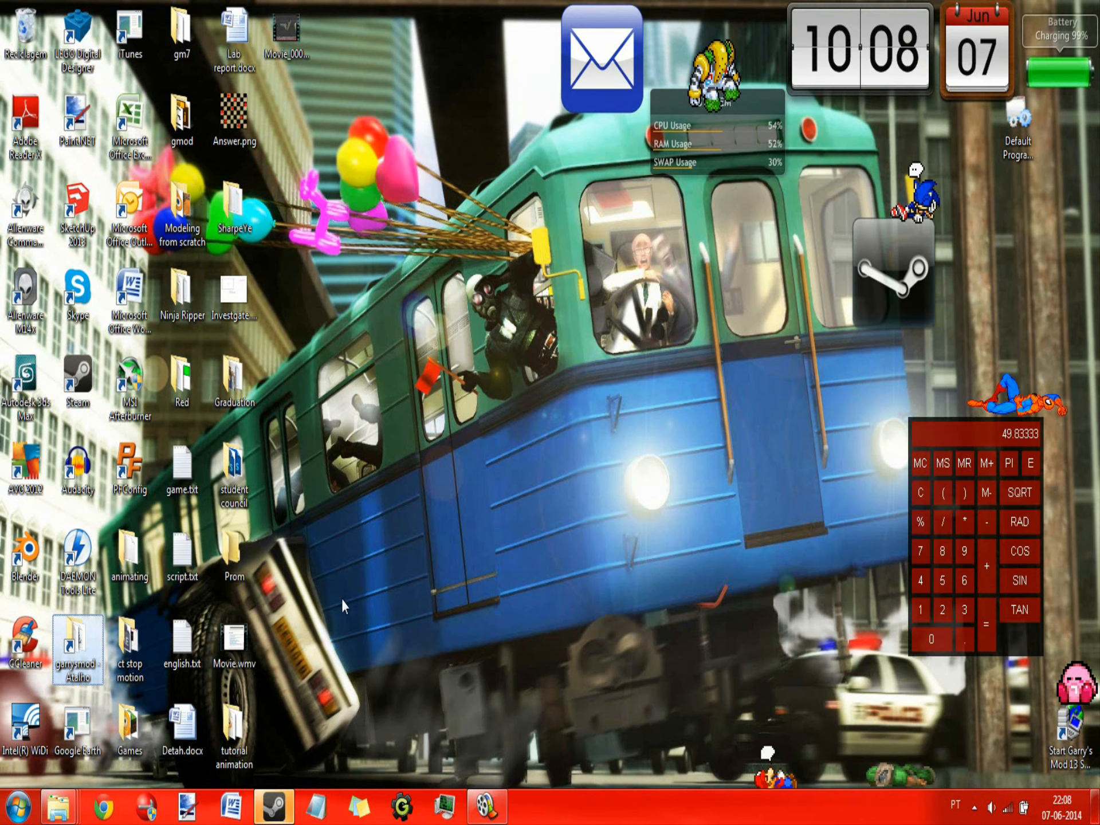
Return to the garrysmod bin folder and launch Half-Life Model Viewer through HLMV.bat.
{"action": "mouse_move", "coordinate": [57, 808]}
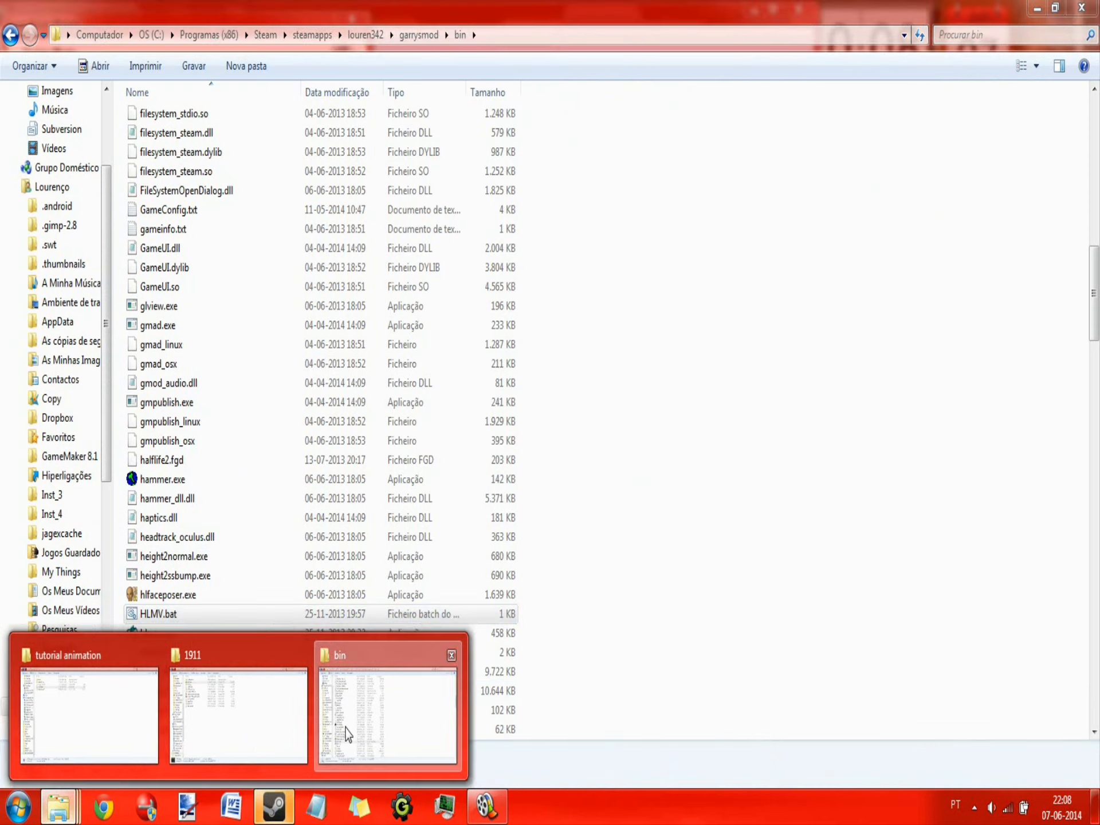
{"action": "left_click", "coordinate": [346, 729]}
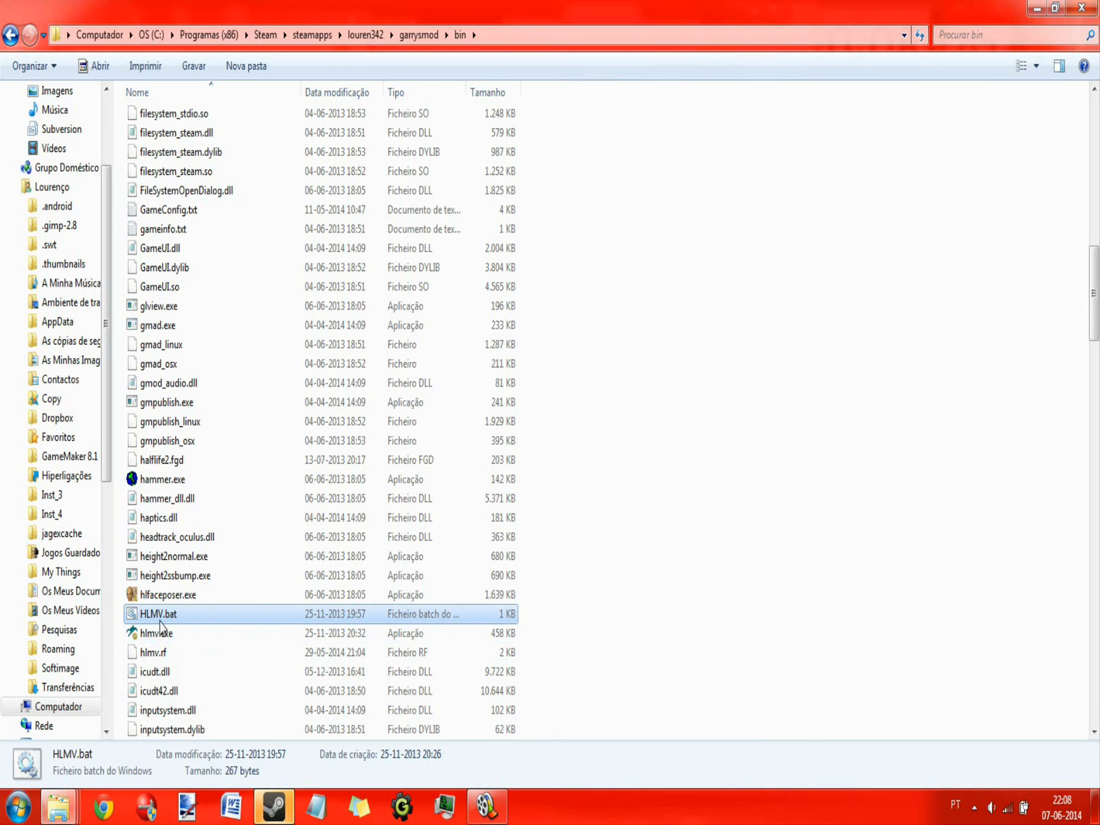
{"action": "double_click", "coordinate": [247, 614]}
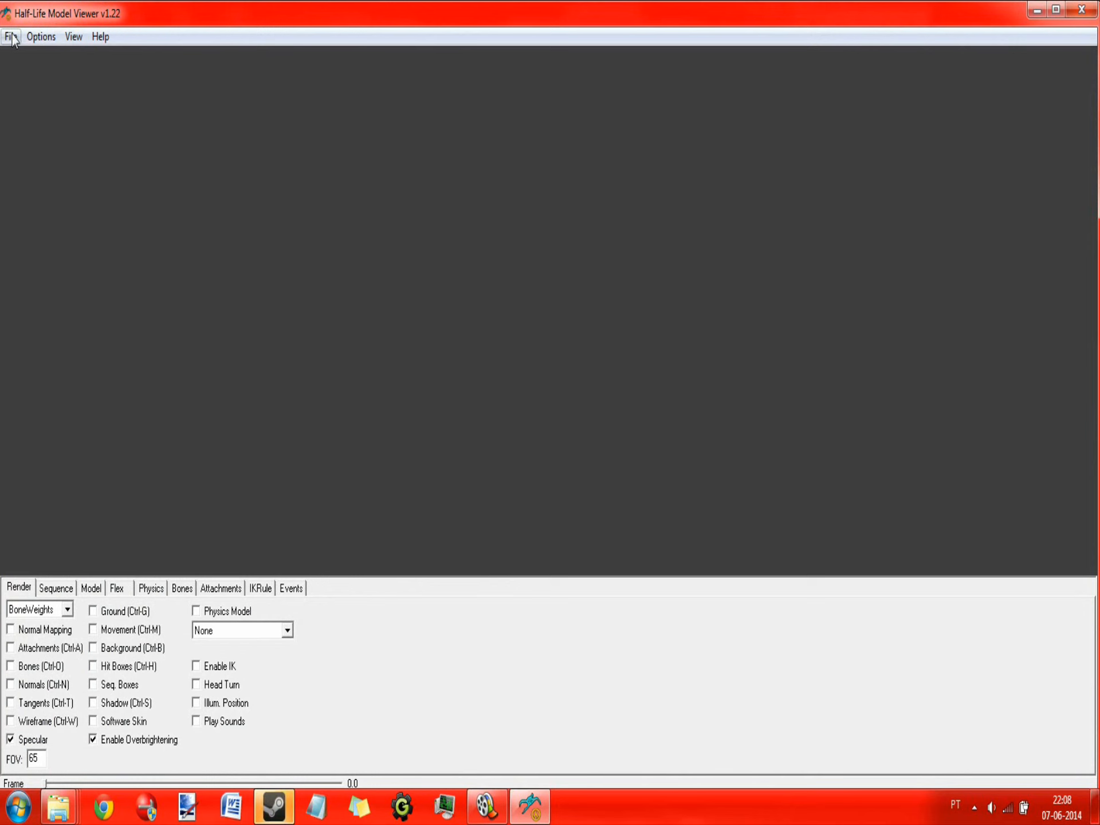
Load c_tutorial_gun.mdl from the garrysmod models/weapons folder into the model viewer.
{"action": "left_click", "coordinate": [11, 36]}
{"action": "left_click", "coordinate": [23, 58]}
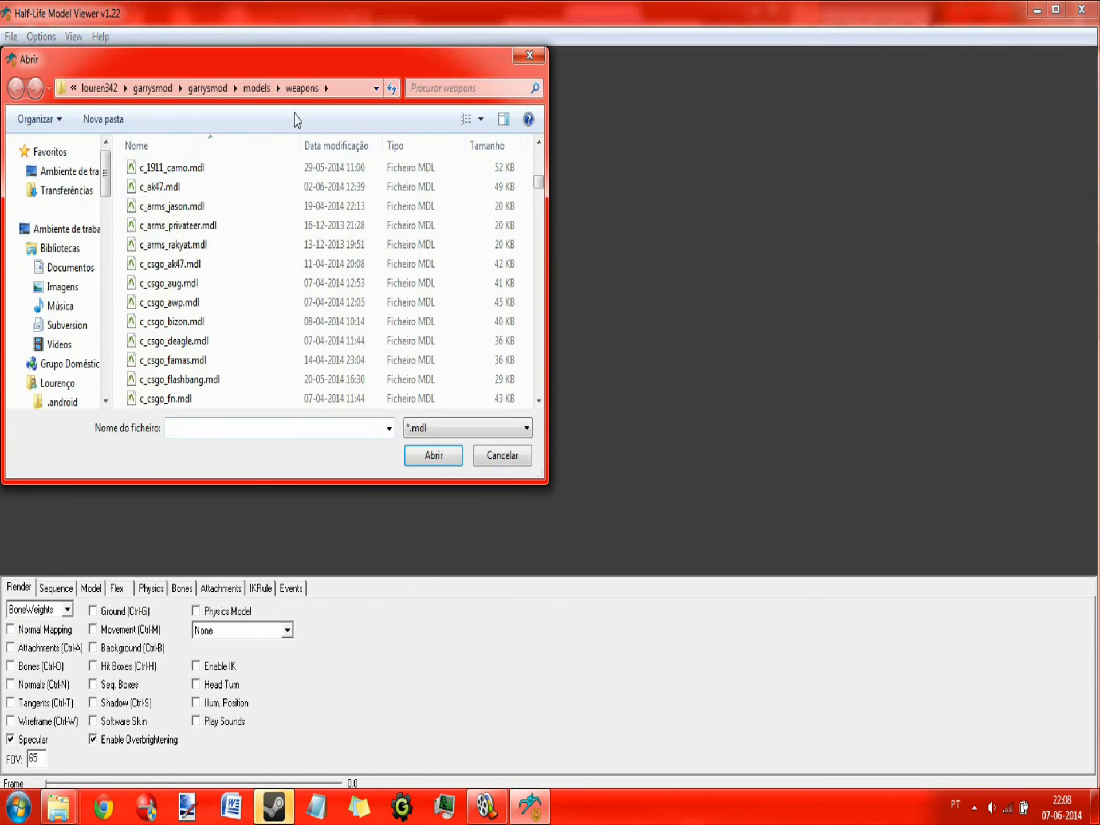
{"action": "scroll", "coordinate": [269, 201], "scroll_direction": "down", "scroll_amount": 12}
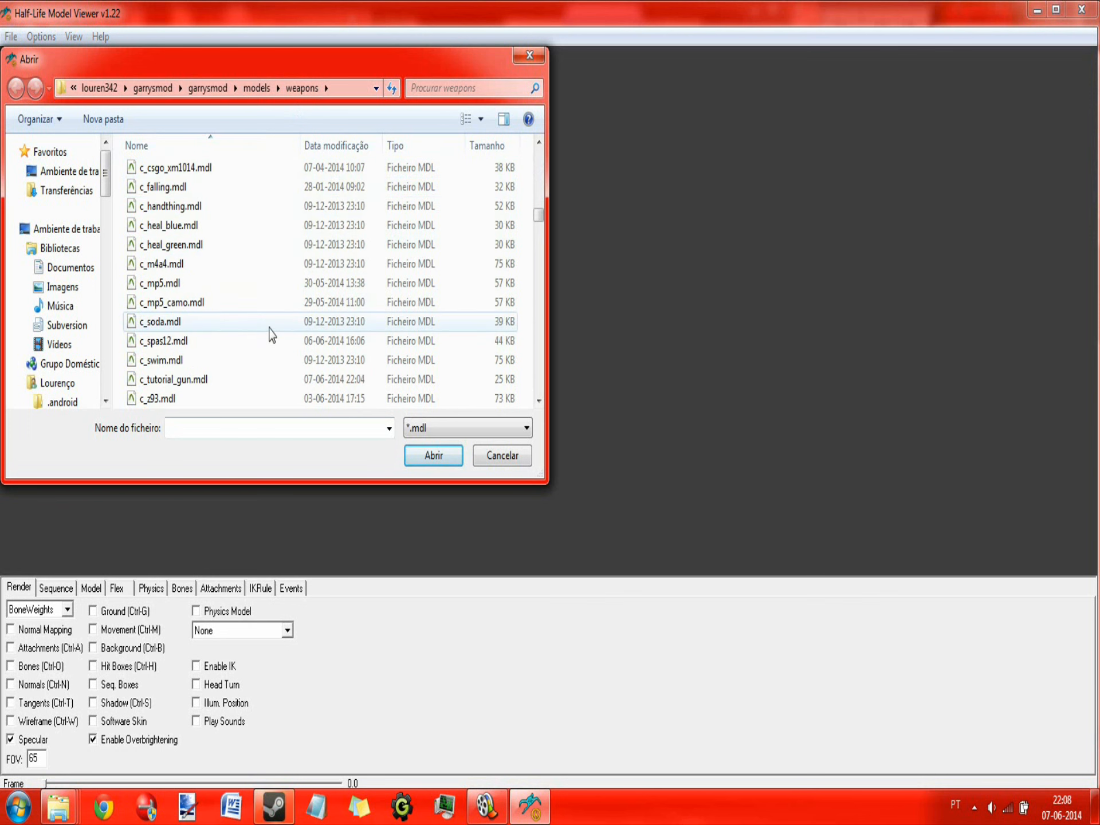
{"action": "double_click", "coordinate": [343, 379]}
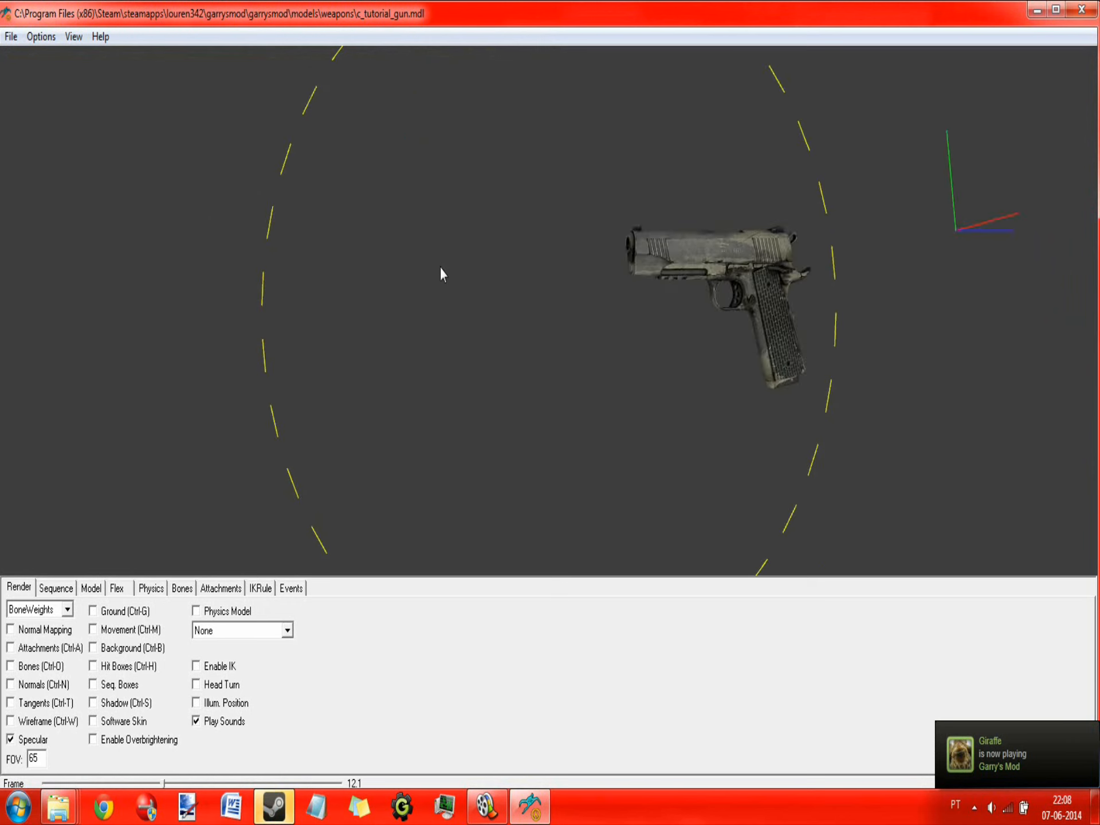
Examine the tutorial gun's attachment points 2 and 1, including the bone, translation and rotation of attachment 1.
{"action": "left_click", "coordinate": [221, 588]}
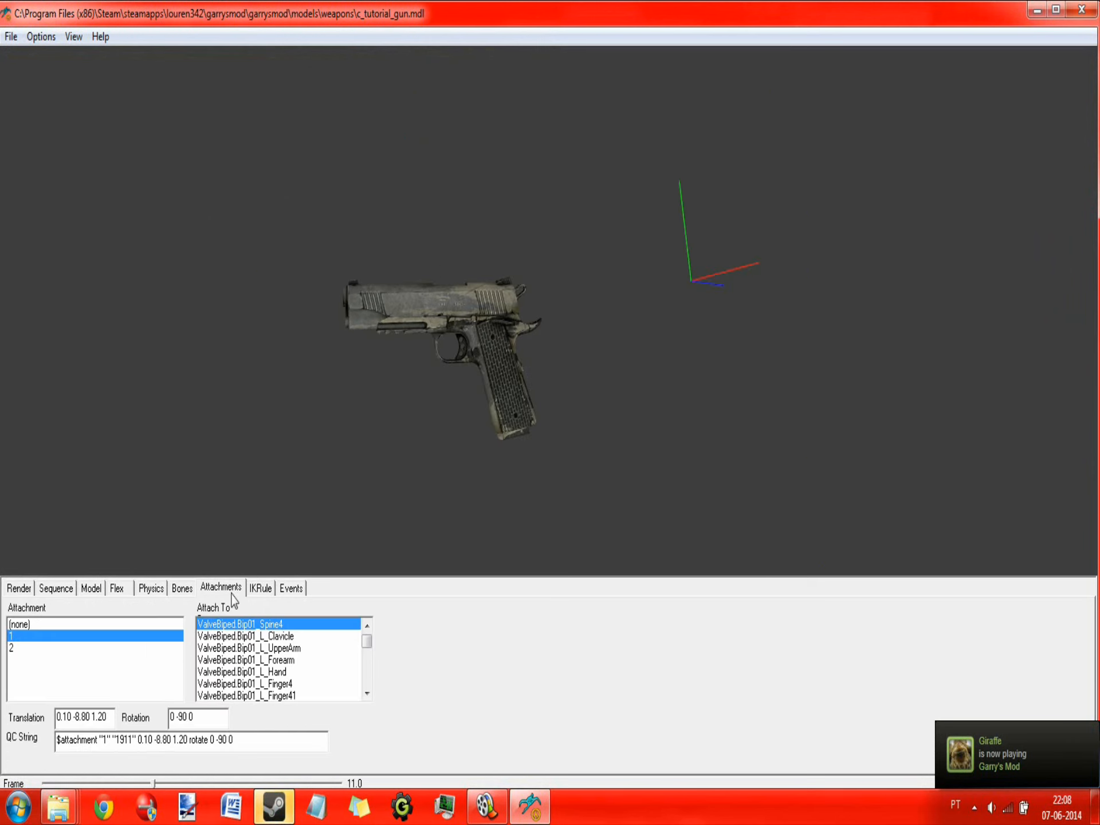
{"action": "left_click", "coordinate": [121, 649]}
{"action": "left_click", "coordinate": [126, 637]}
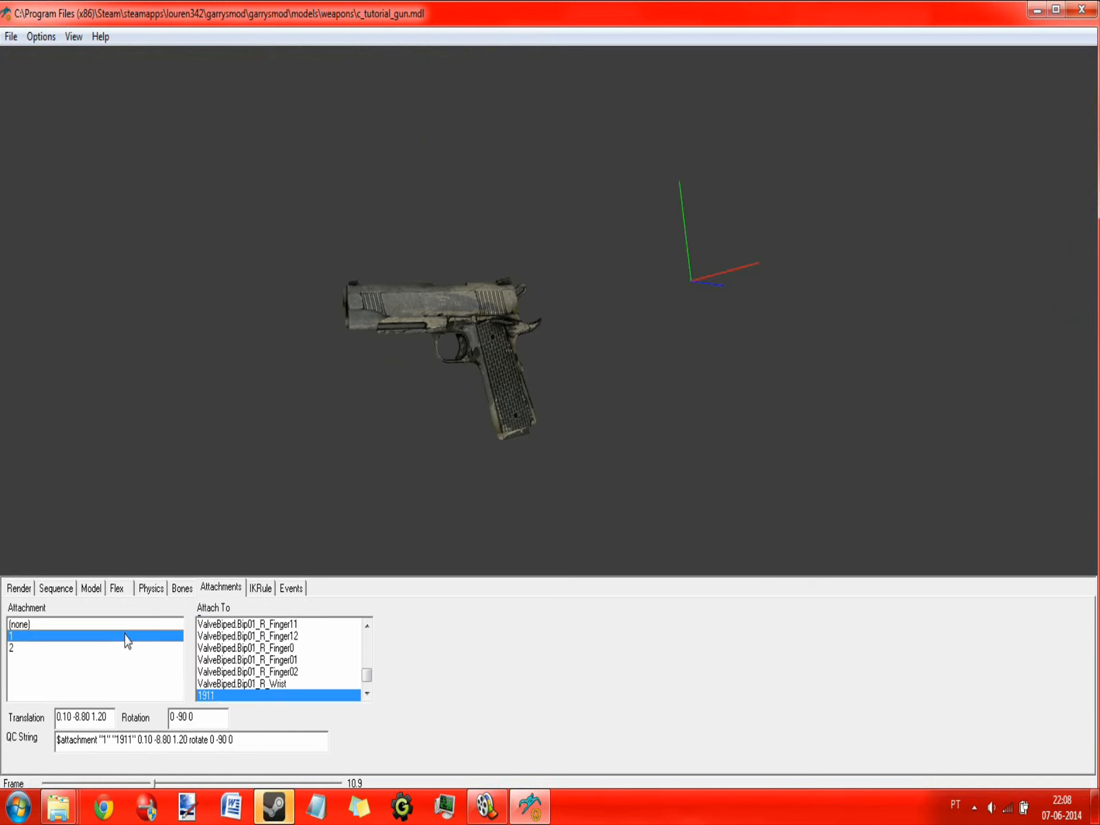